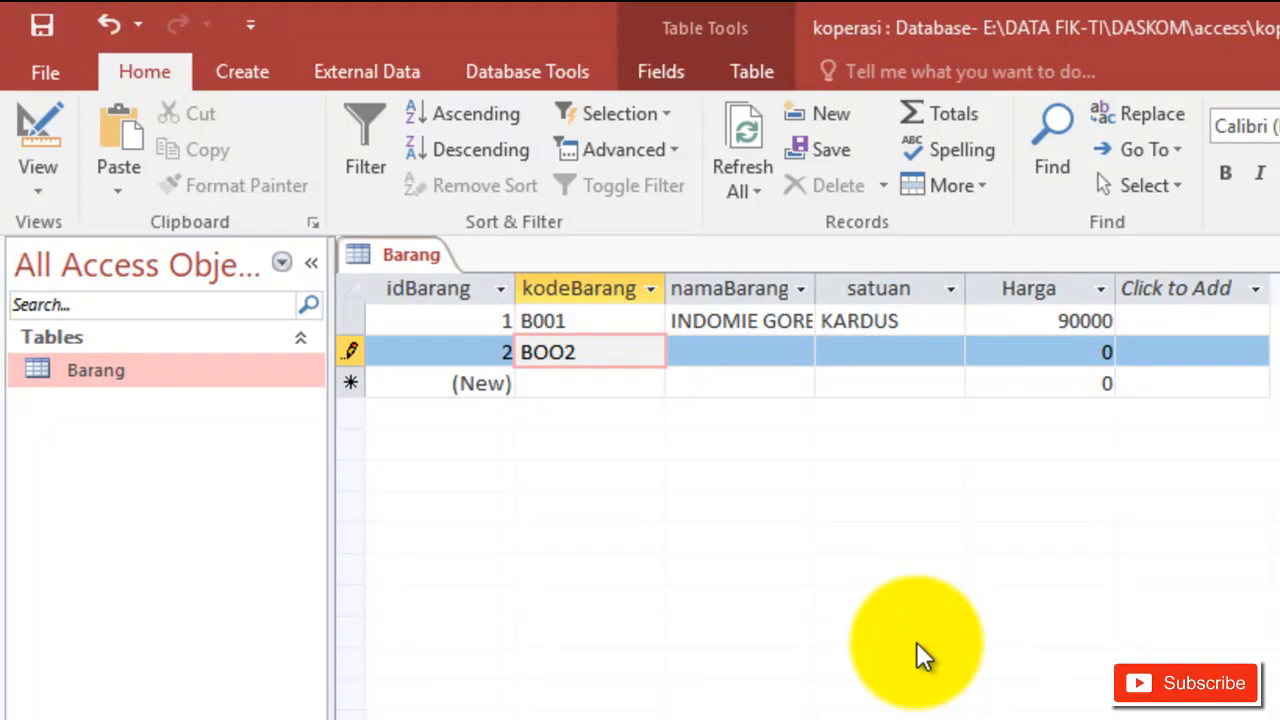
Complete the second Barang record with kodeBarang B002, namaBarang RINSO 1,4 KG, satuan PLASTIK and Harga 30000.
key(BackSpace)
text(002)
key(Tab)
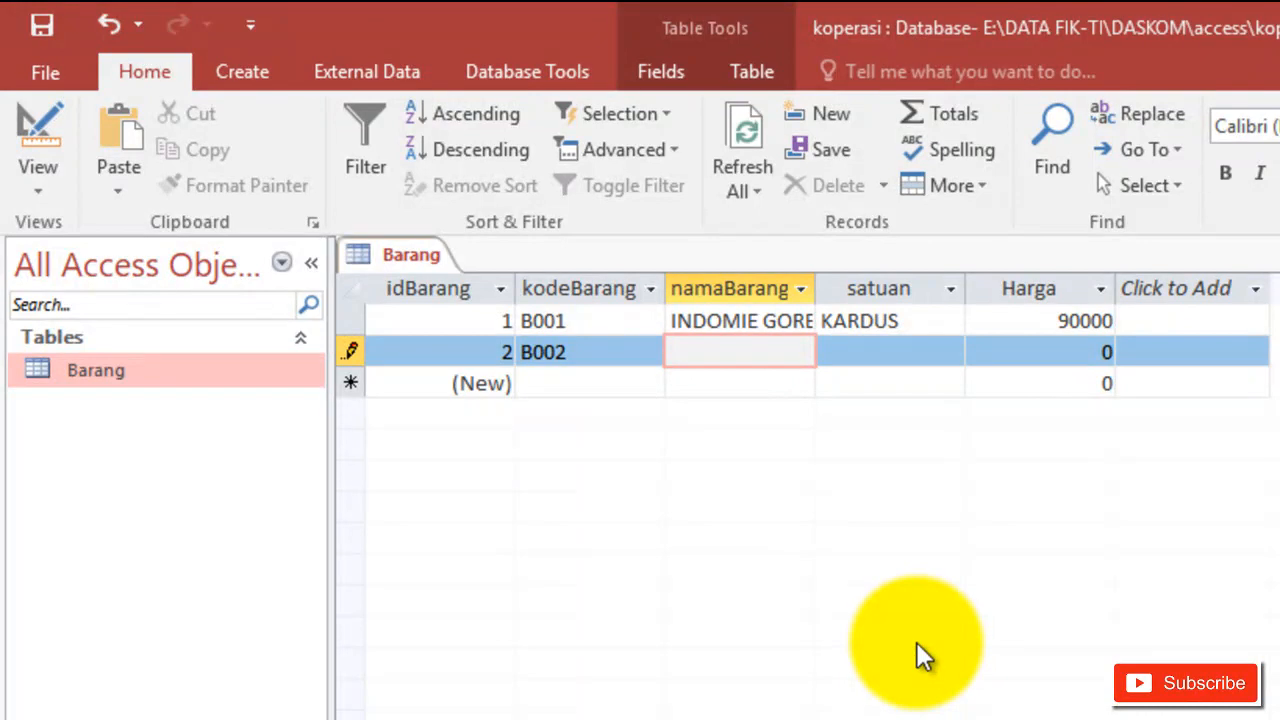
text(RINSO 1,4 KG)
key(Tab)
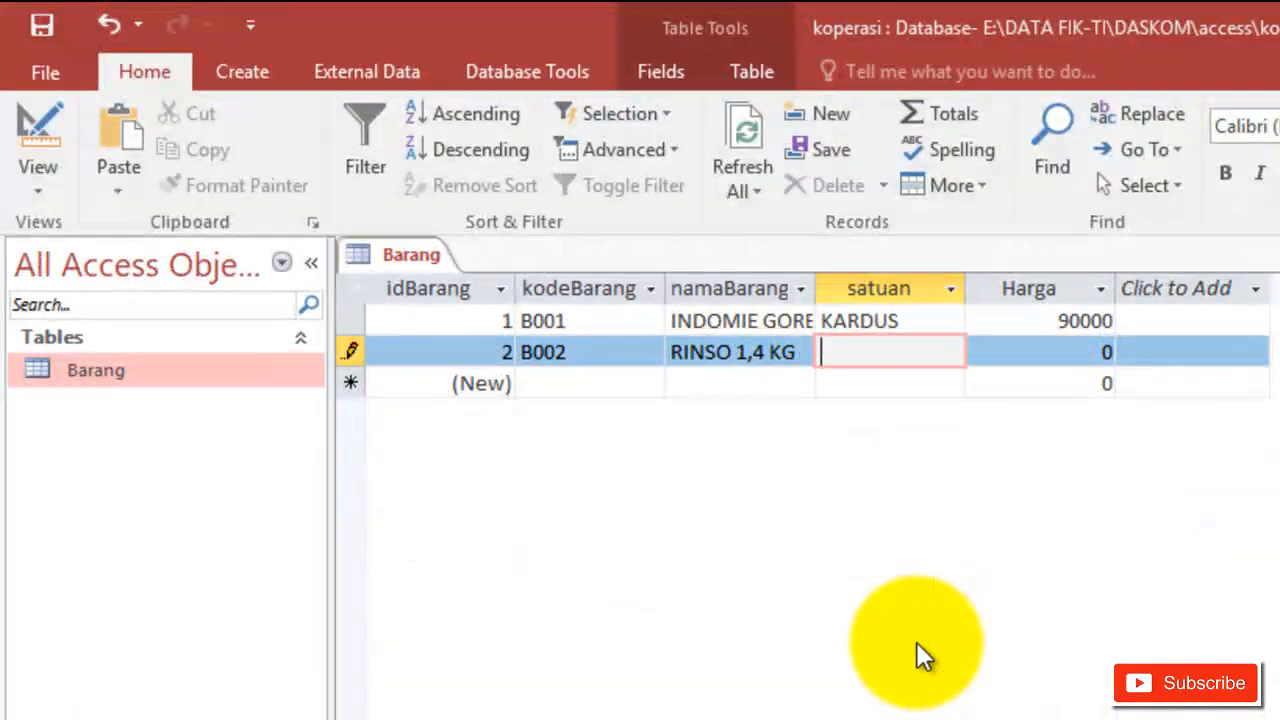
text(PLASTIK)
key(Tab)
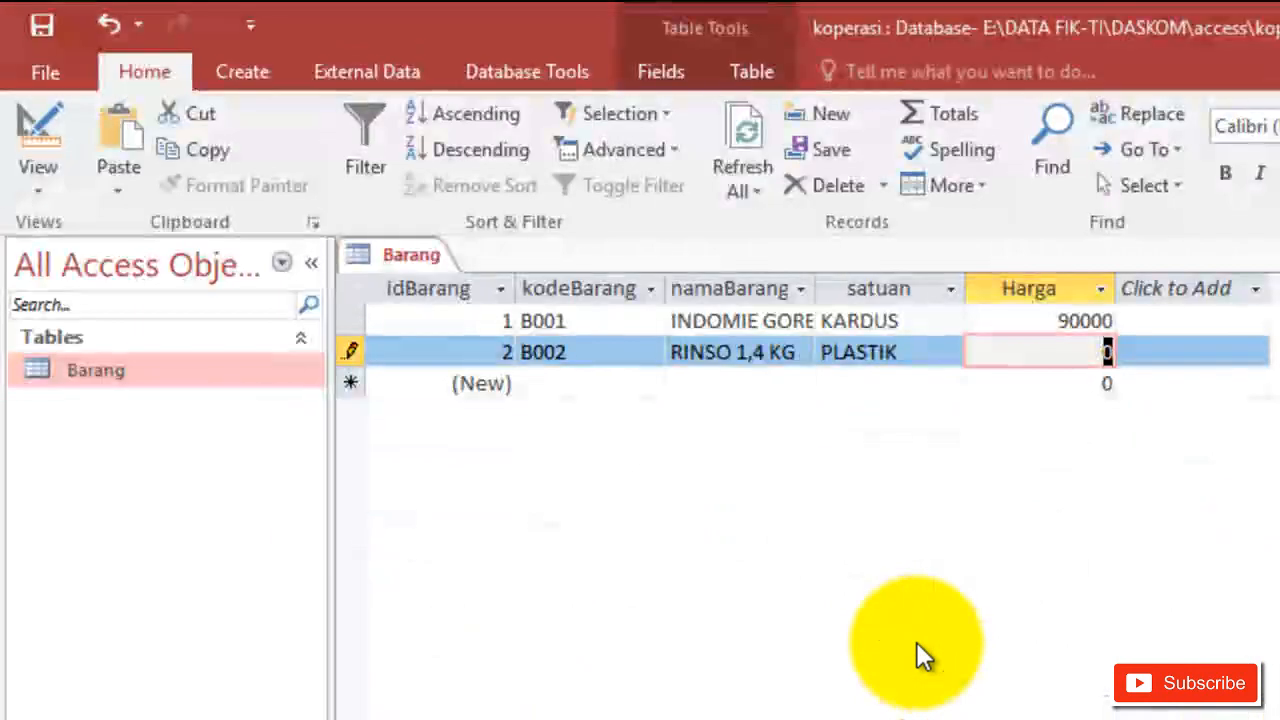
text(30000)
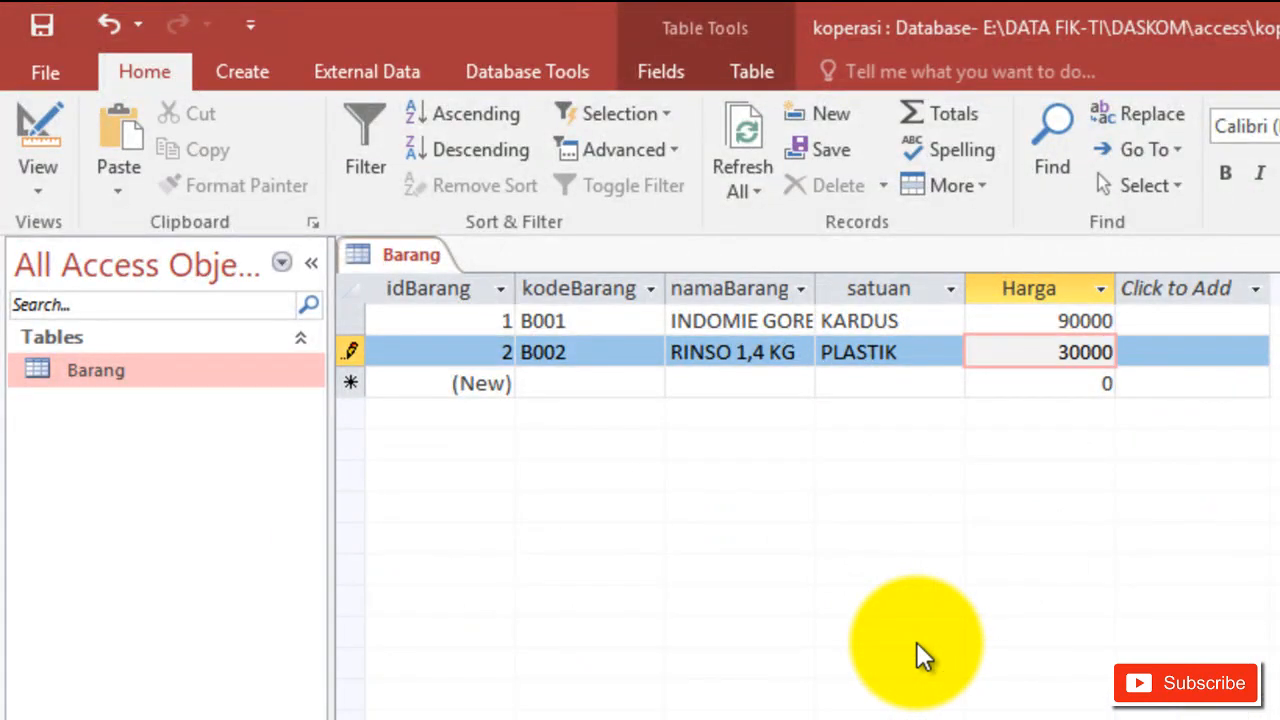
Start a third record in the Barang table with kodeBarang B003.
key(Tab)
key(Tab)
text(B0003)
key(Tab)
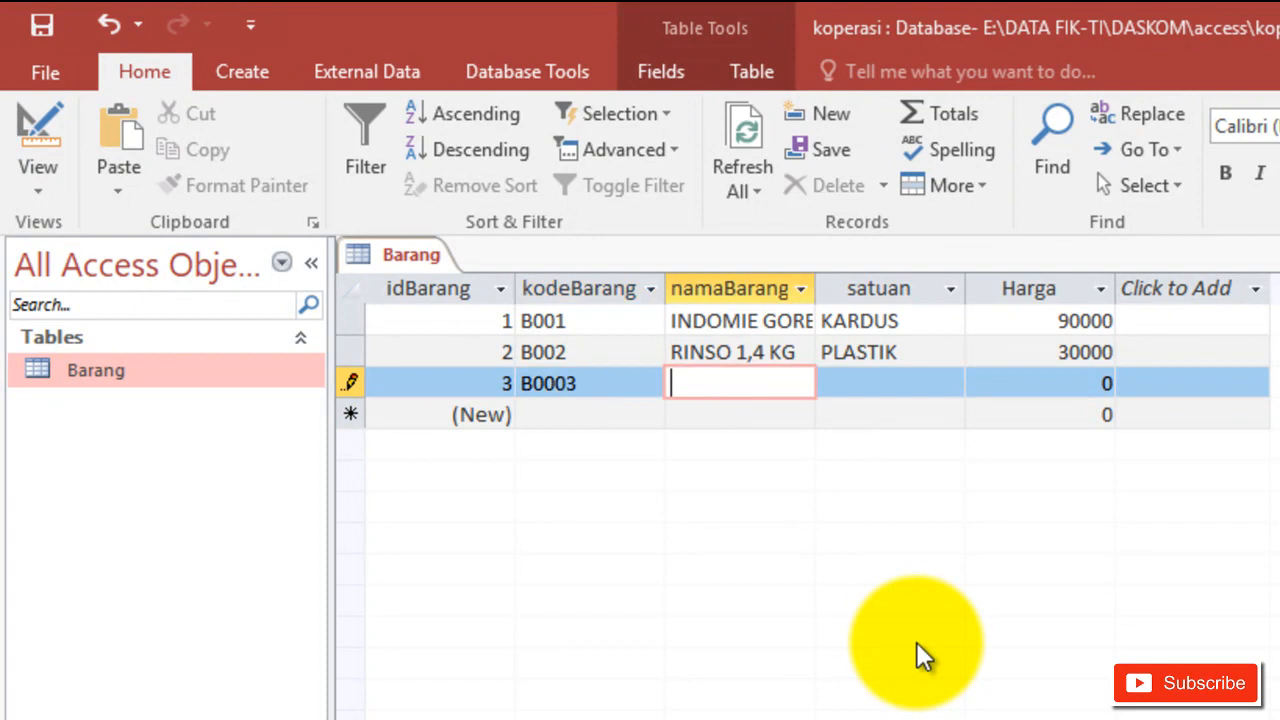
key(shift+Tab)
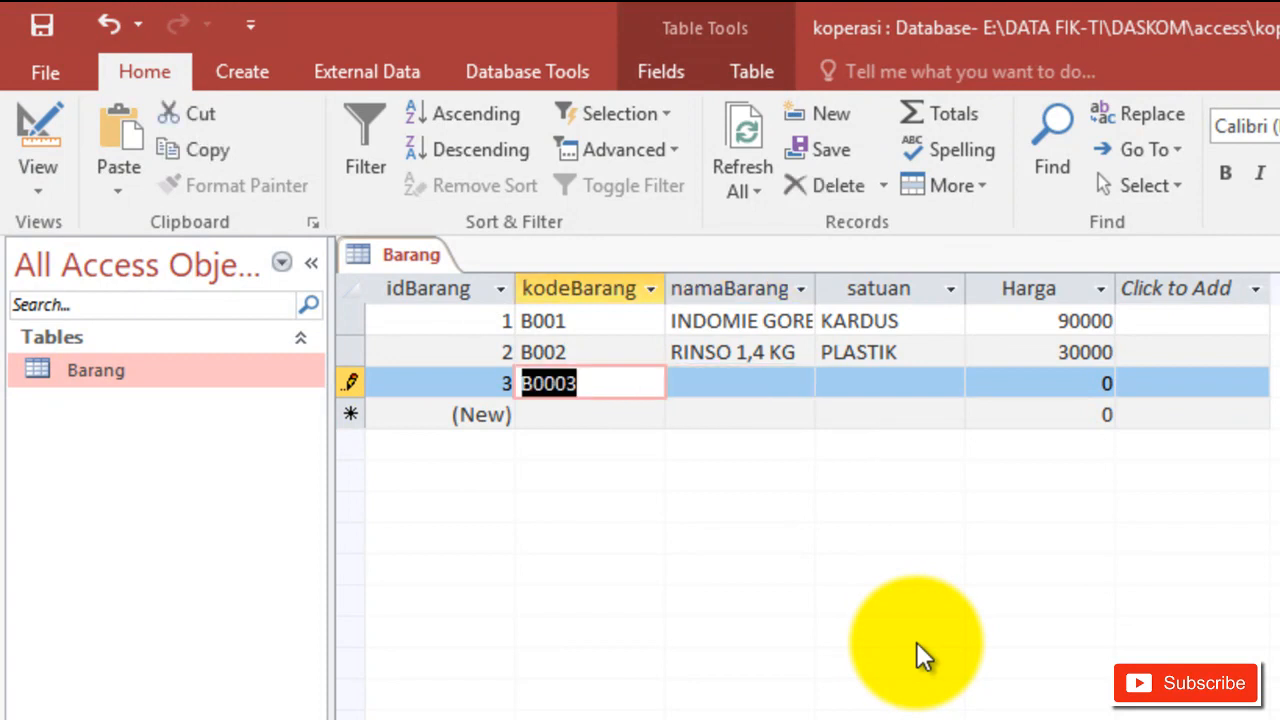
click(553, 385)
key(BackSpace)
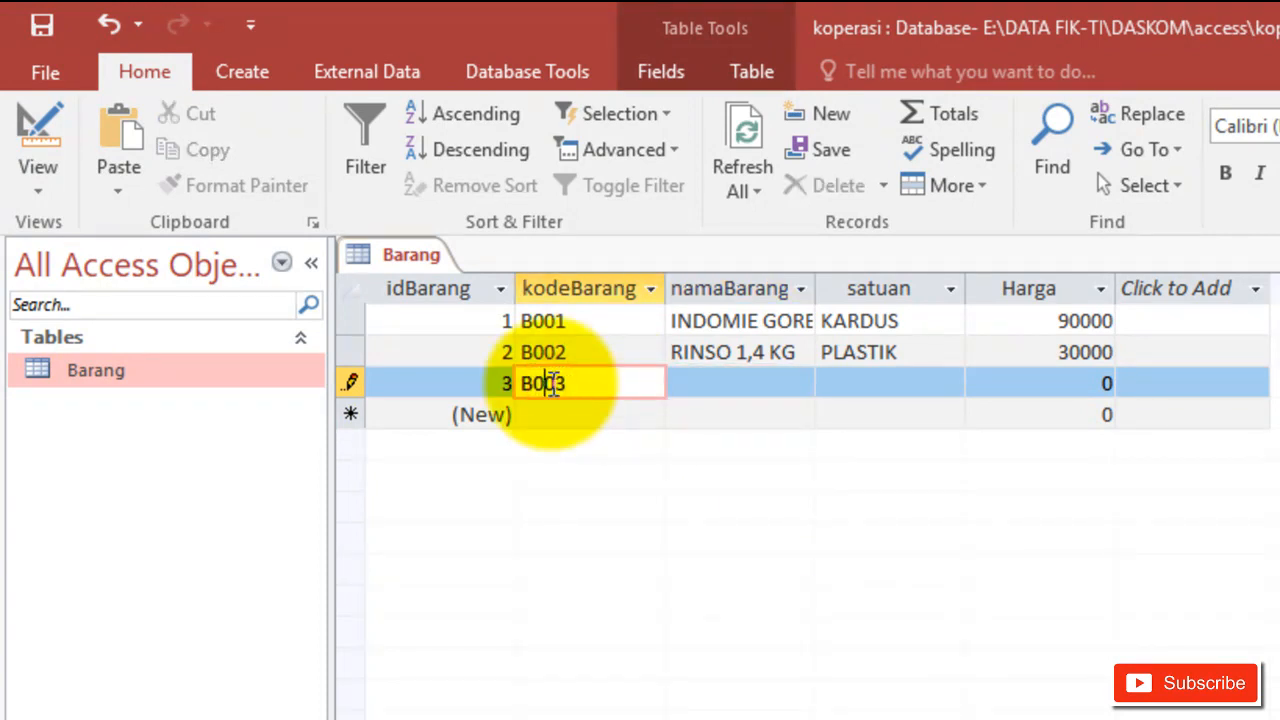
key(Tab)
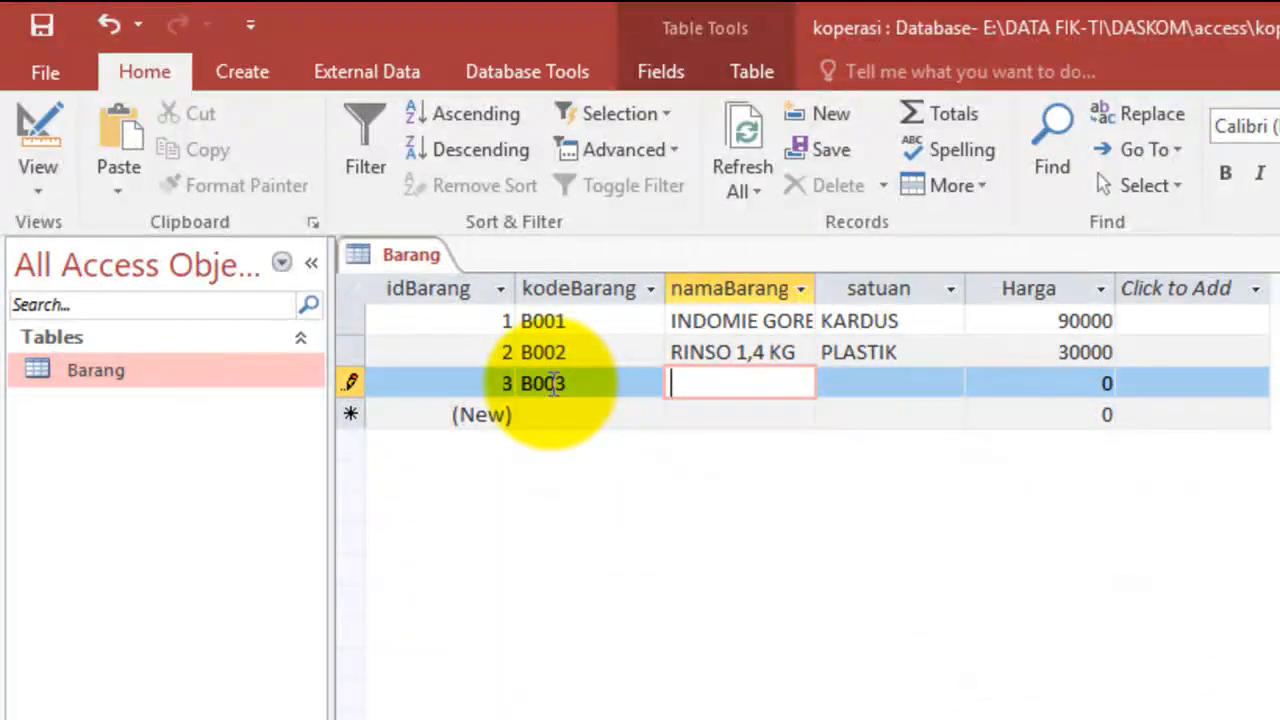
Complete record B003 with namaBarang KECAP ABC, satuan BOTOL and Harga 9000.
text(KECAP)
text( ABC)
key(Tab)
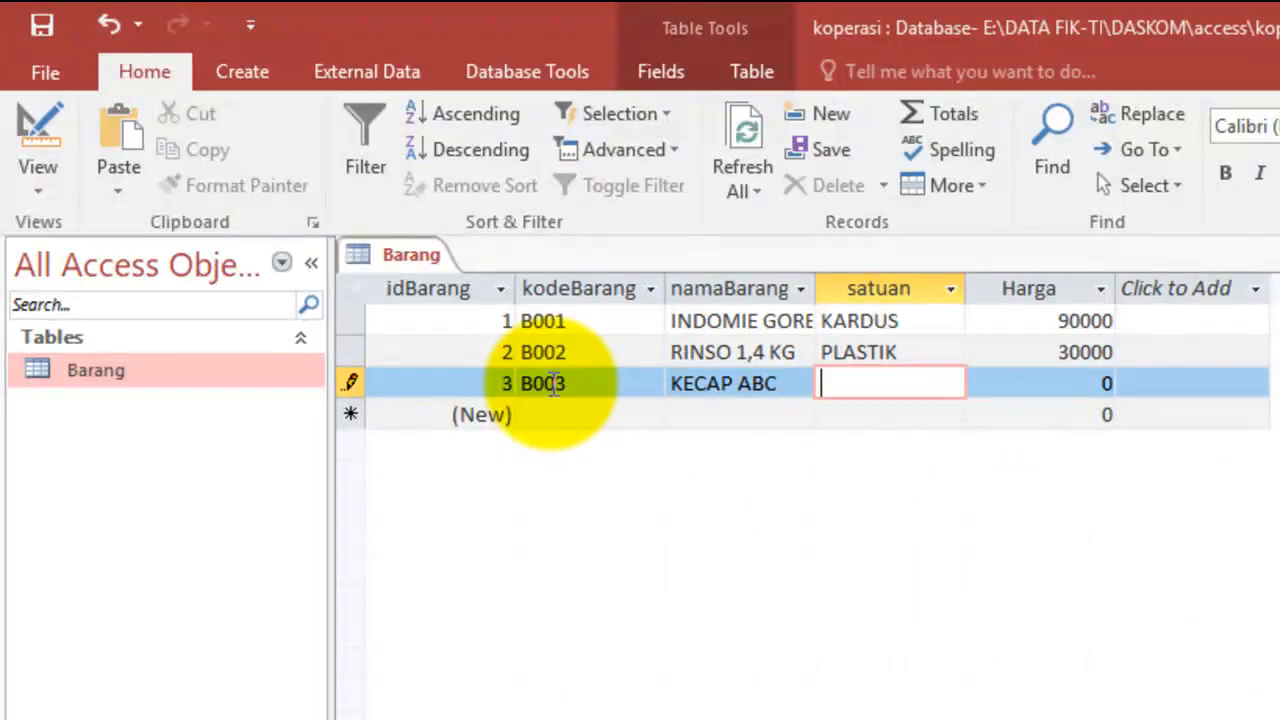
text(BOTOL)
key(Tab)
text(9000)
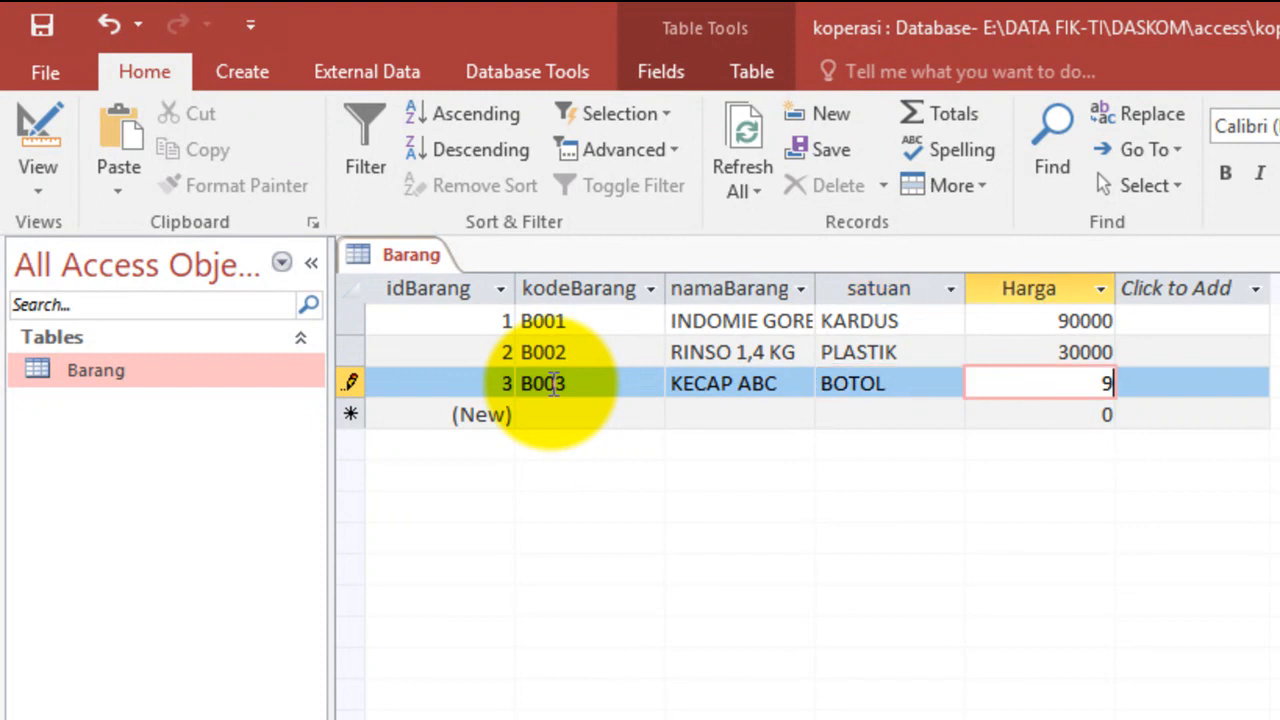
key(Tab)
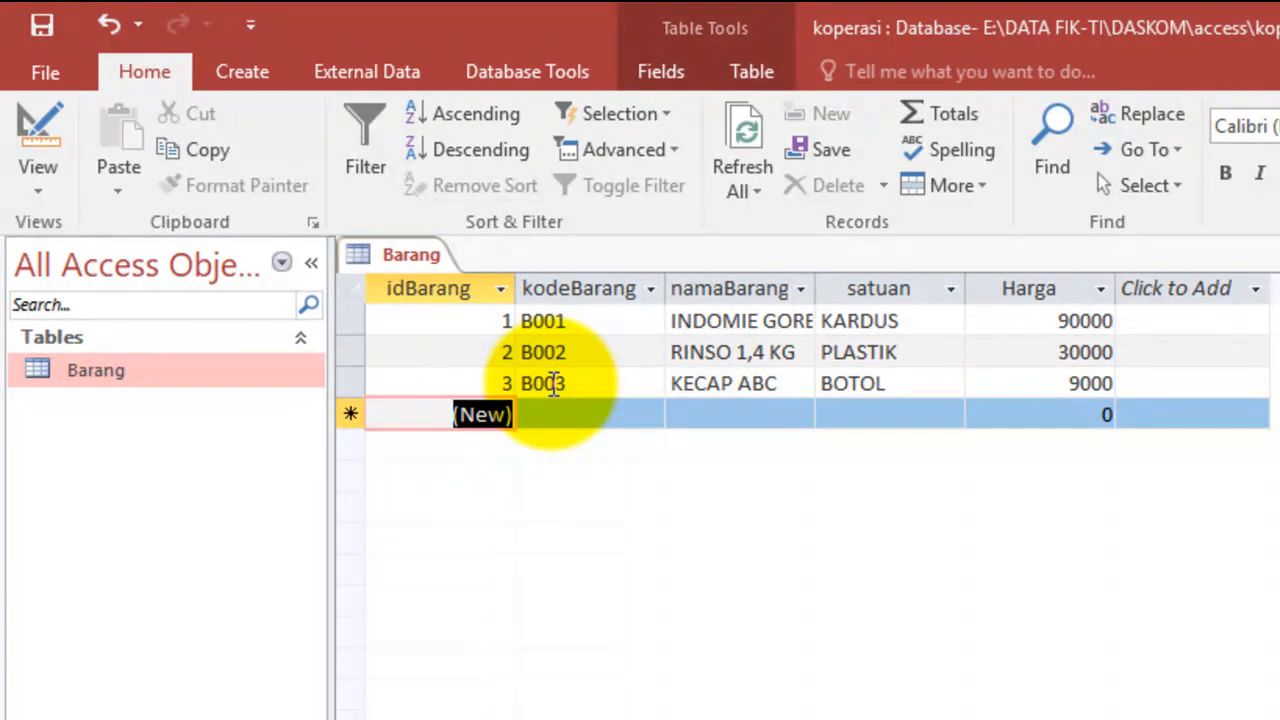
Add a fourth Barang record with kodeBarang B004, namaBarang SABUN MANDI LUX, satuan BATANG and Harga 4000.
key(Tab)
text(B0004)
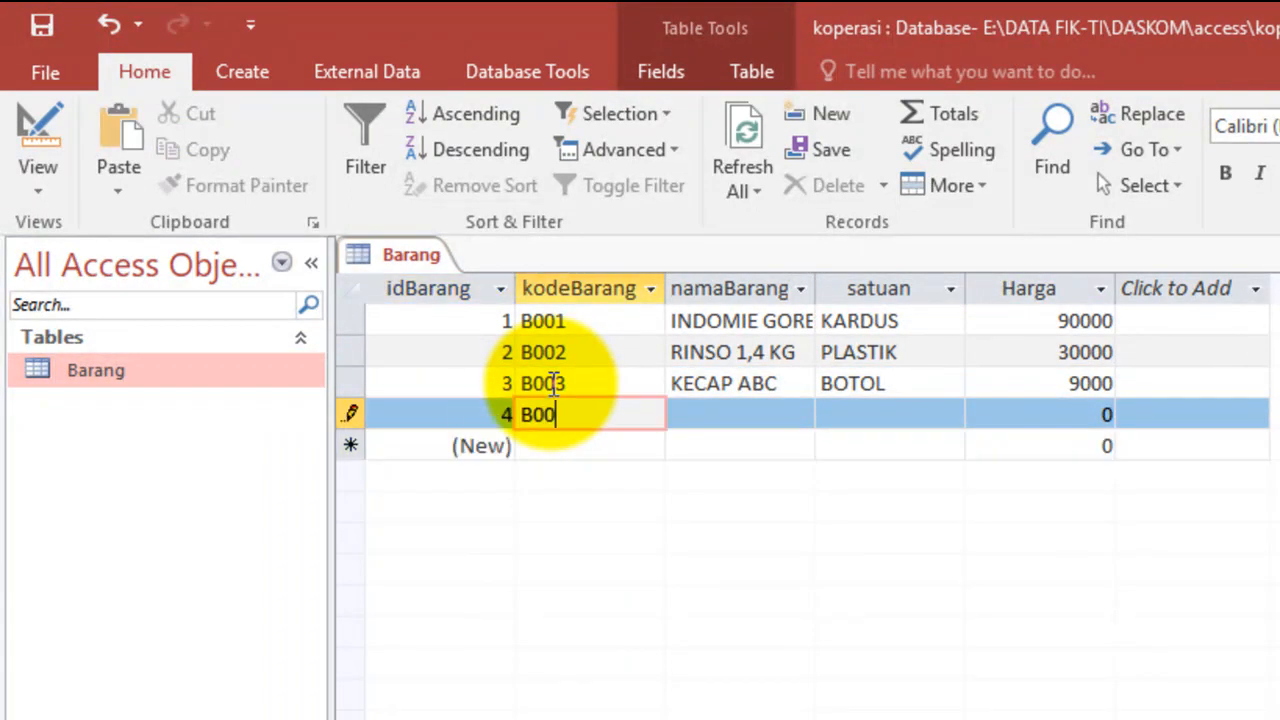
key(BackSpace)
key(BackSpace)
key(Tab)
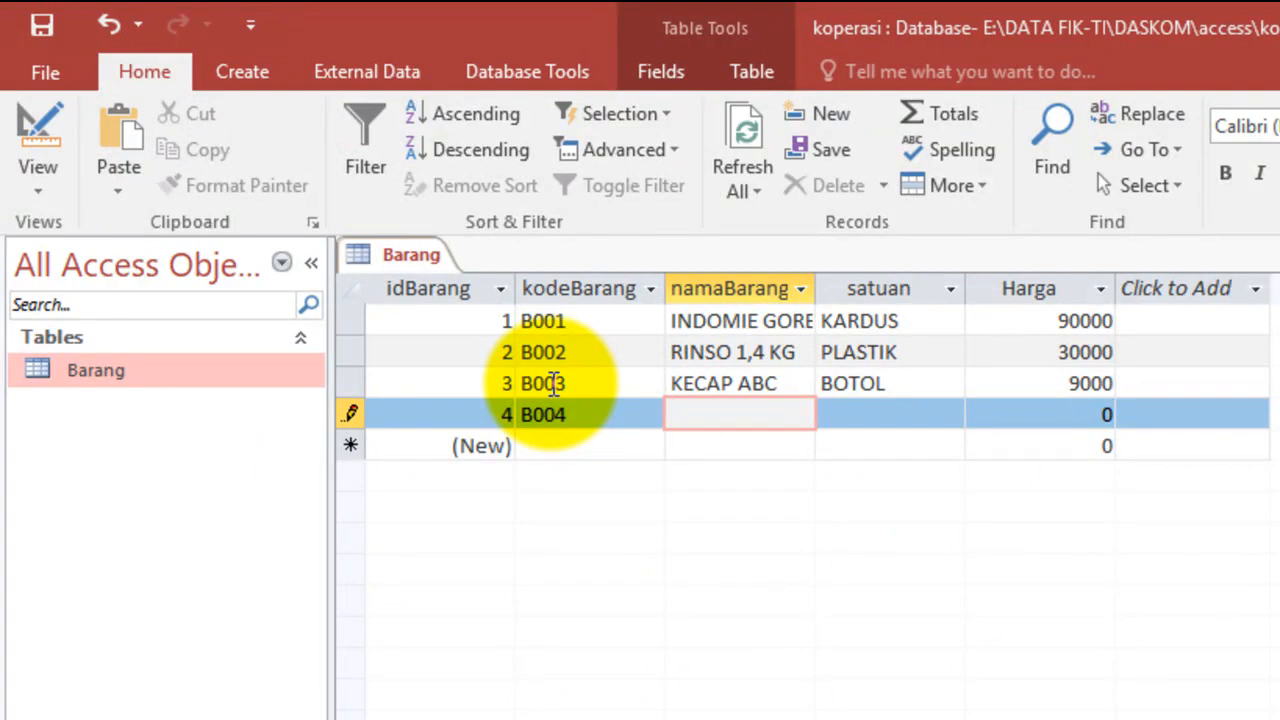
text(SABUN MAND)
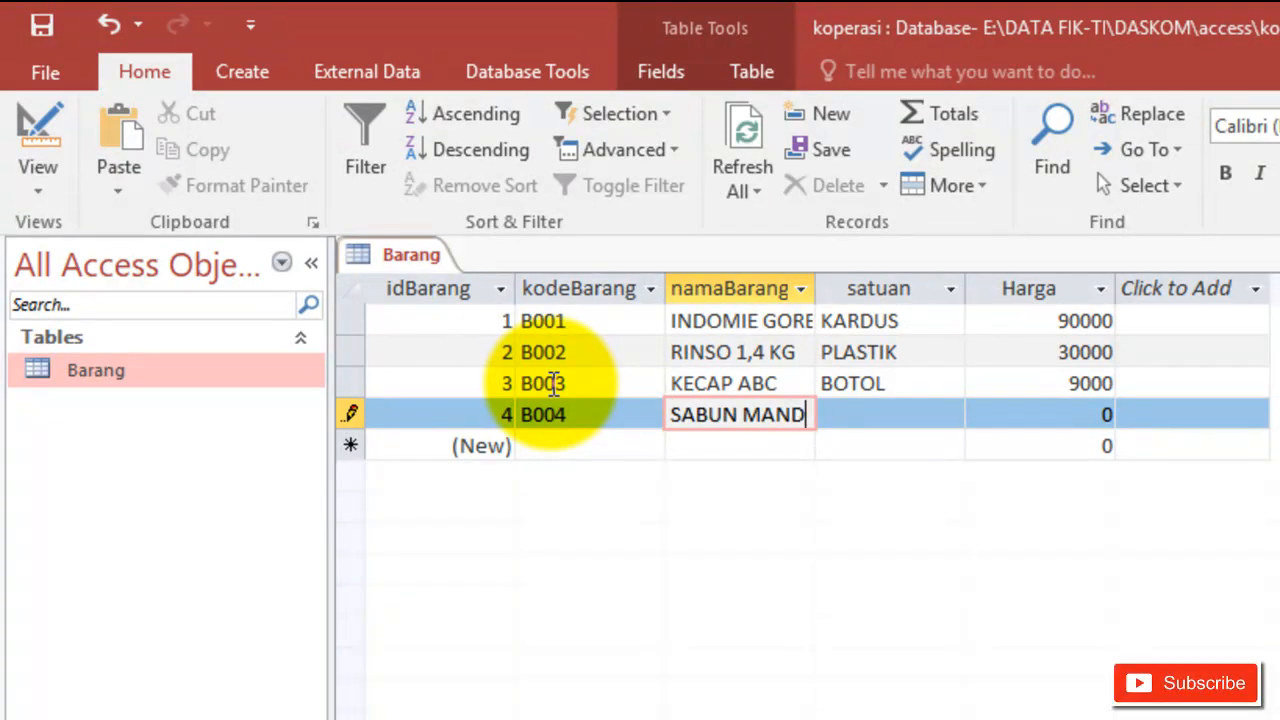
text(I LUX)
key(Tab)
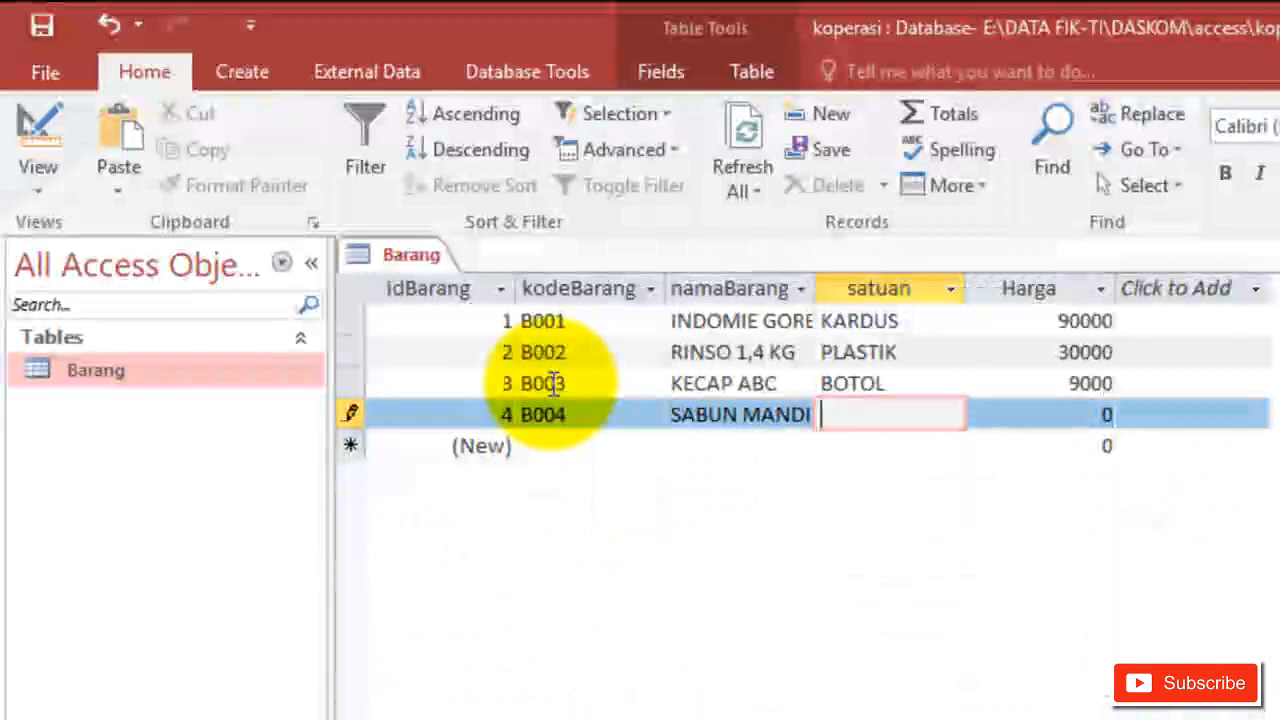
text(BATANG)
key(Tab)
text(4000)
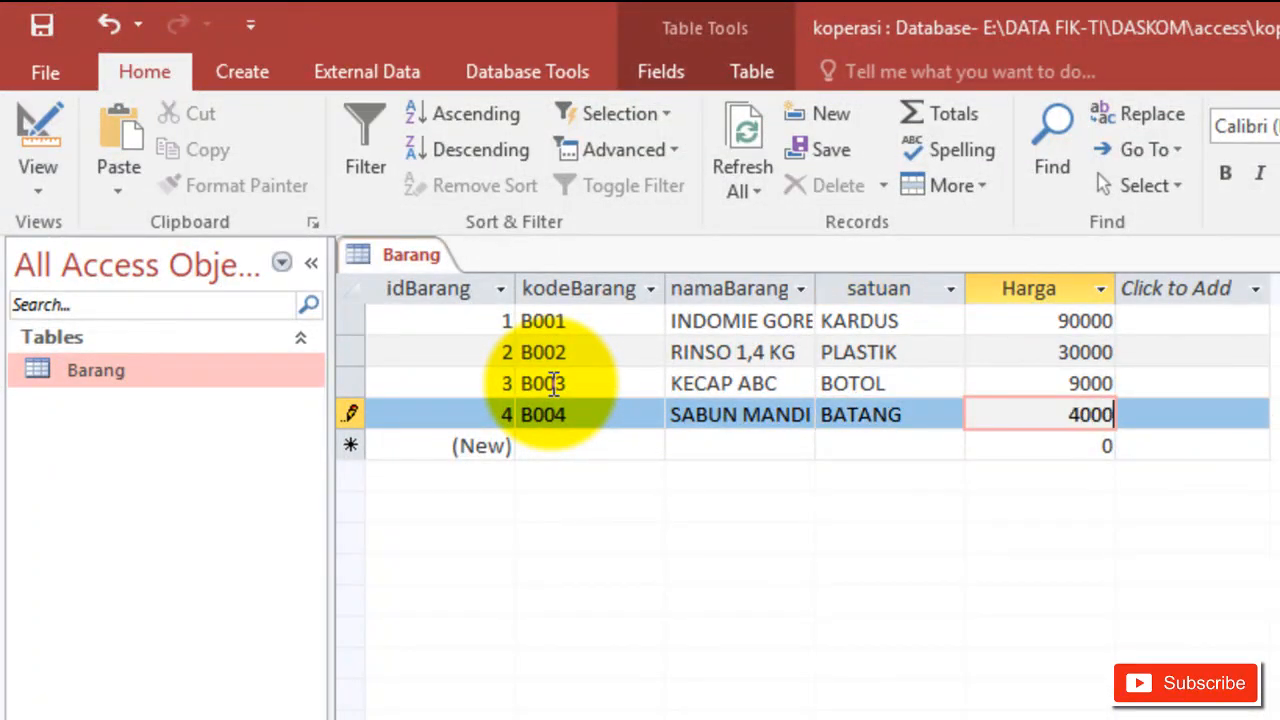
key(Down)
Add a fifth Barang record with kodeBarang B005, namaBarang SUSU MILO, satuan KARDUS and Harga 40000.
key(Left)
key(Left)
key(Left)
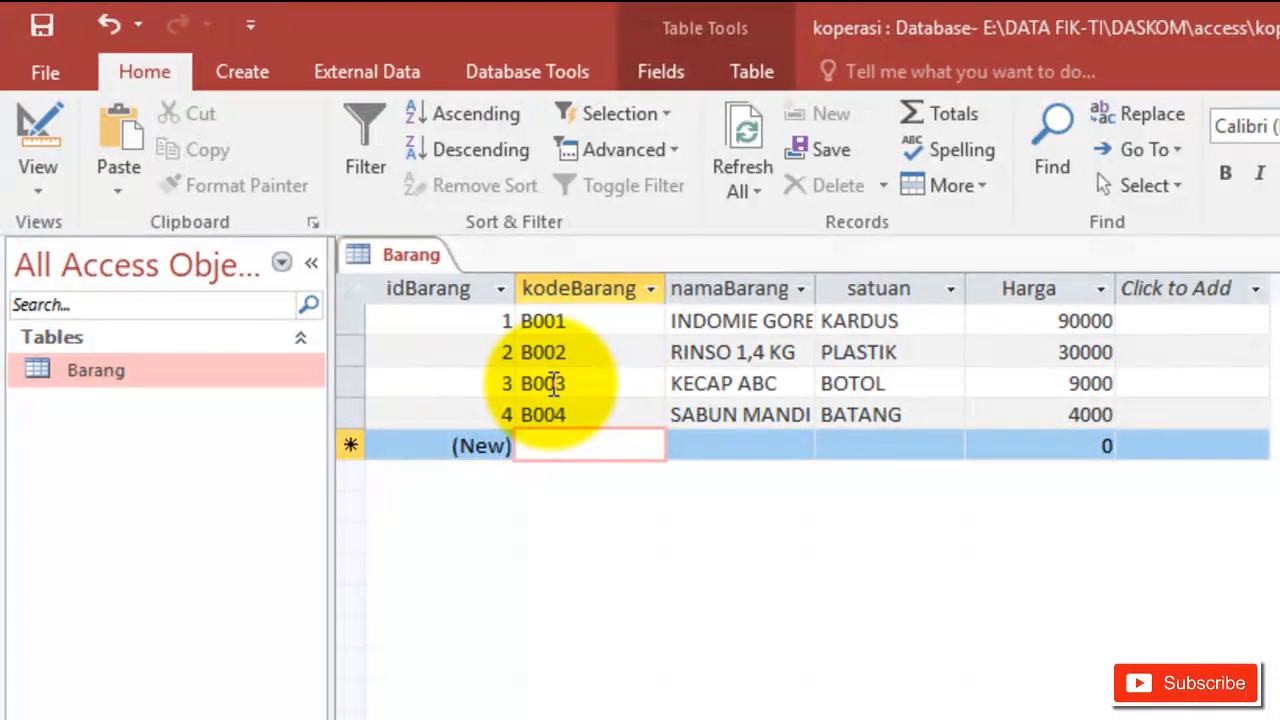
text(B0005)
key(BackSpace)
key(BackSpace)
key(Tab)
text(SUSU MILO)
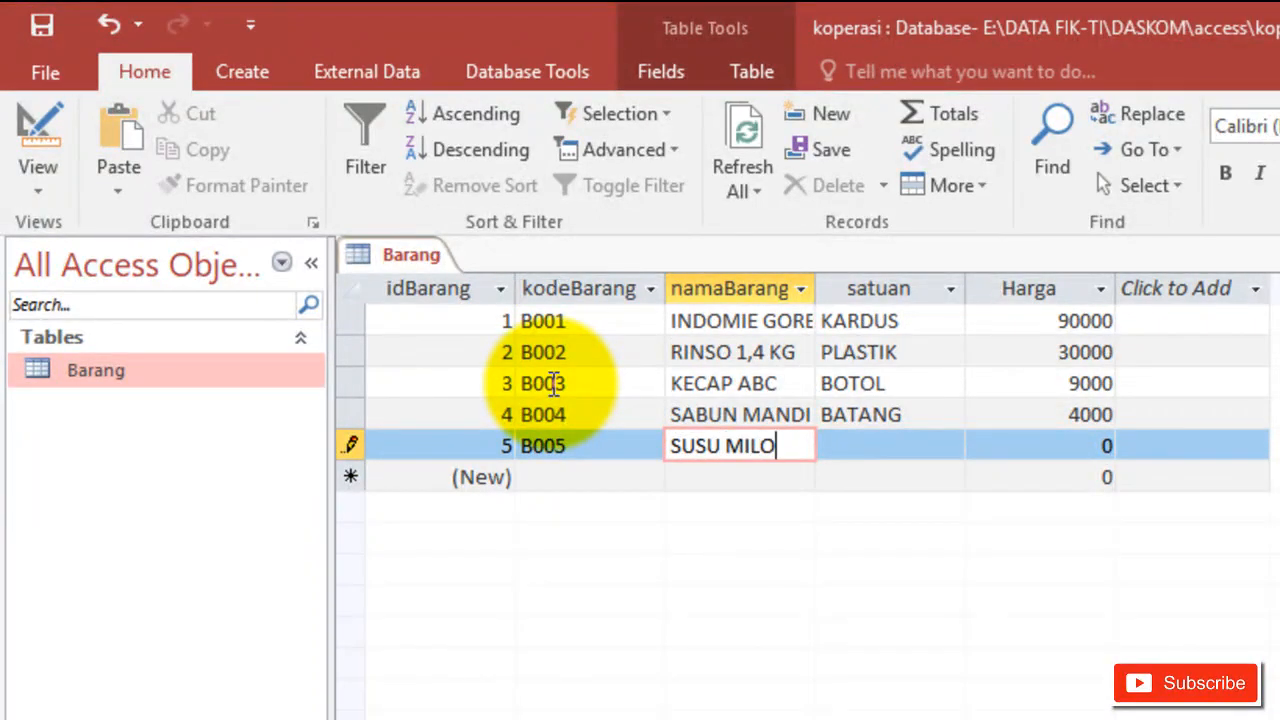
key(Tab)
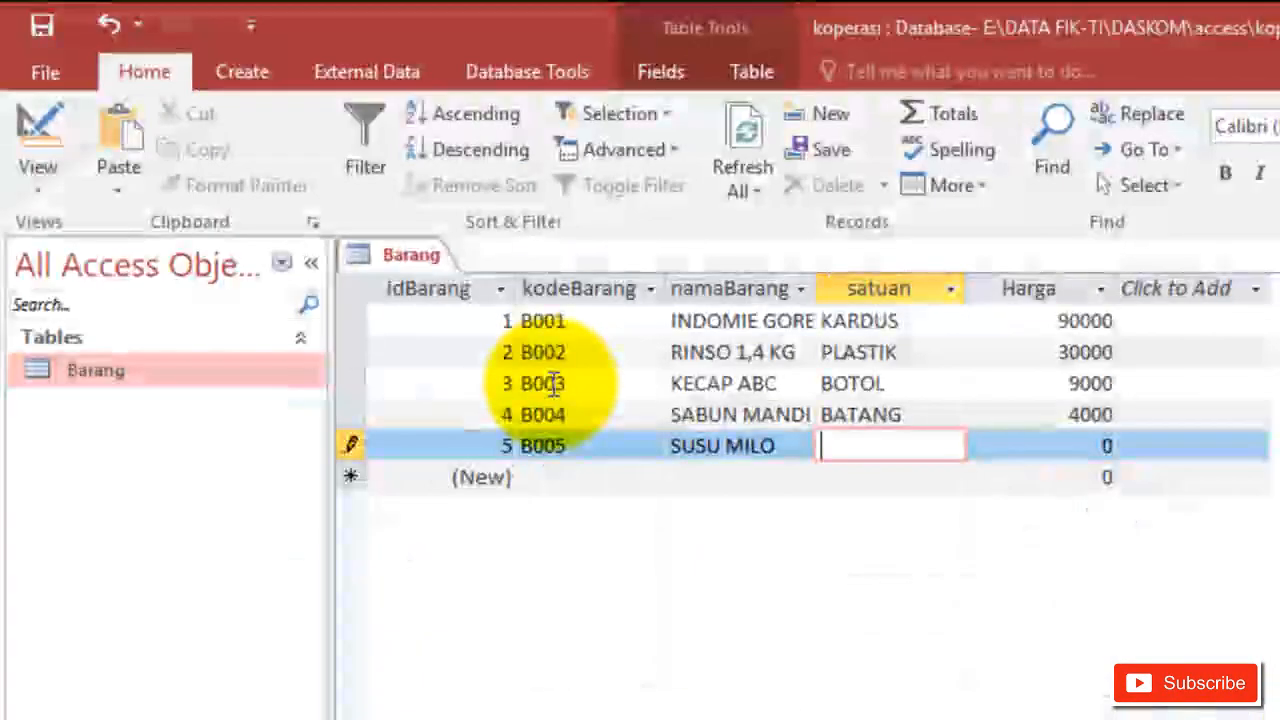
text(KARDUS)
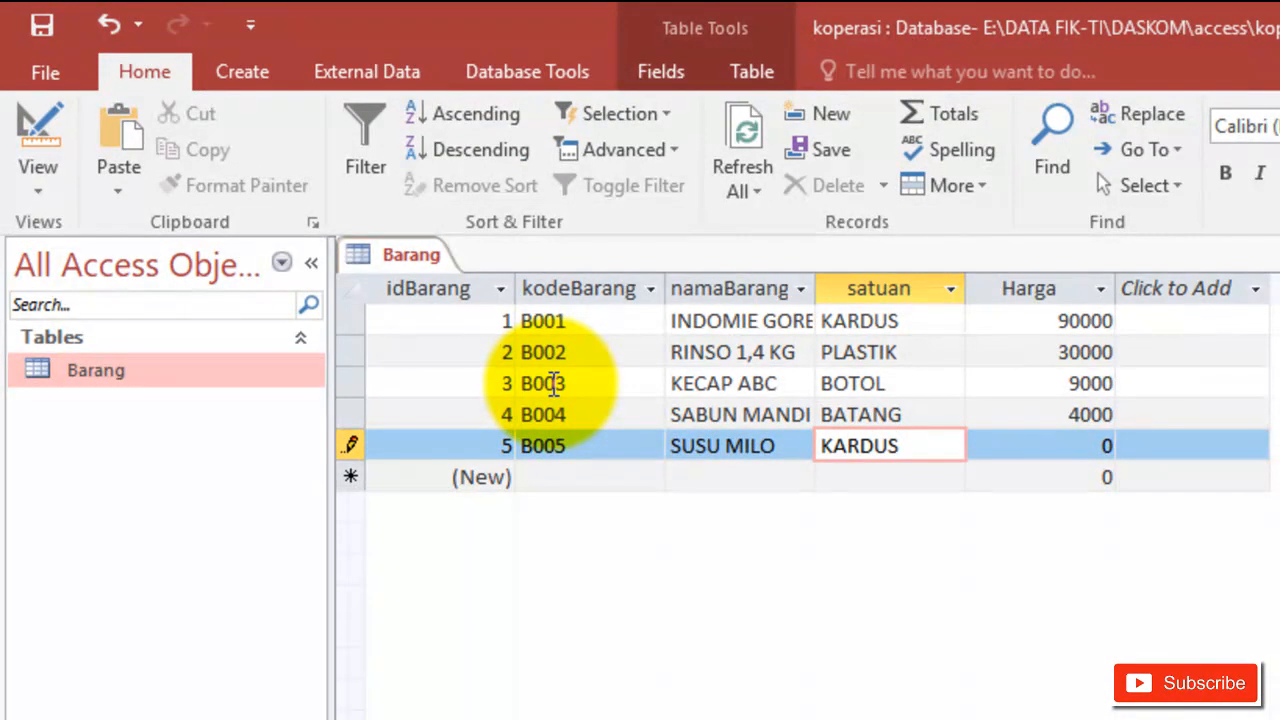
key(Tab)
text(40000)
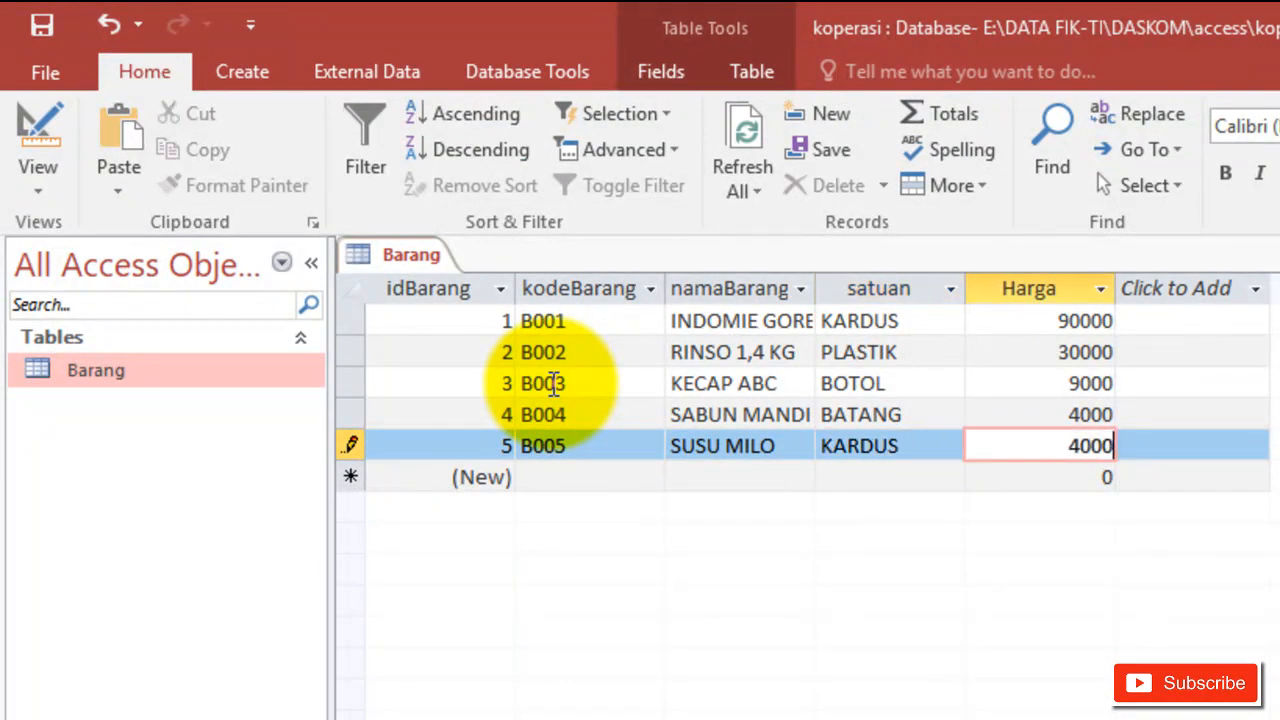
key(Tab)
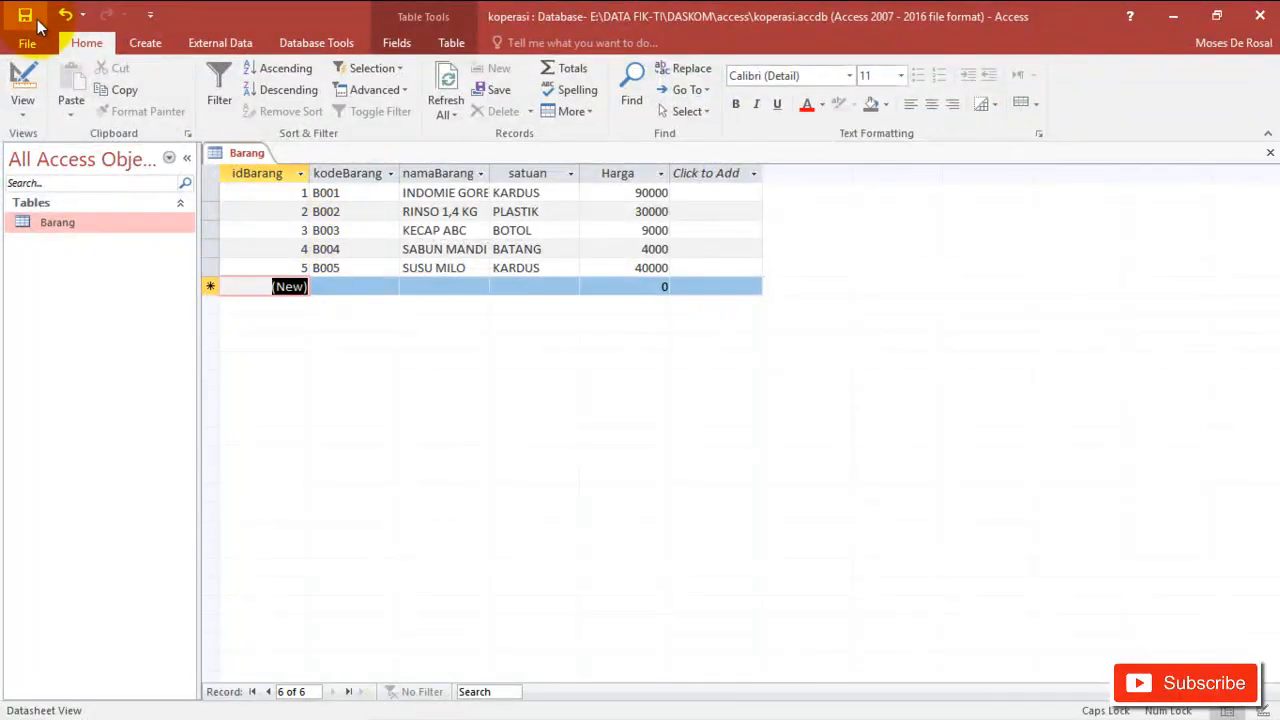
Consult the next presentation slide, create a new table in the database and open it in Design View, saved as Karyawan.
key(alt+Tab)
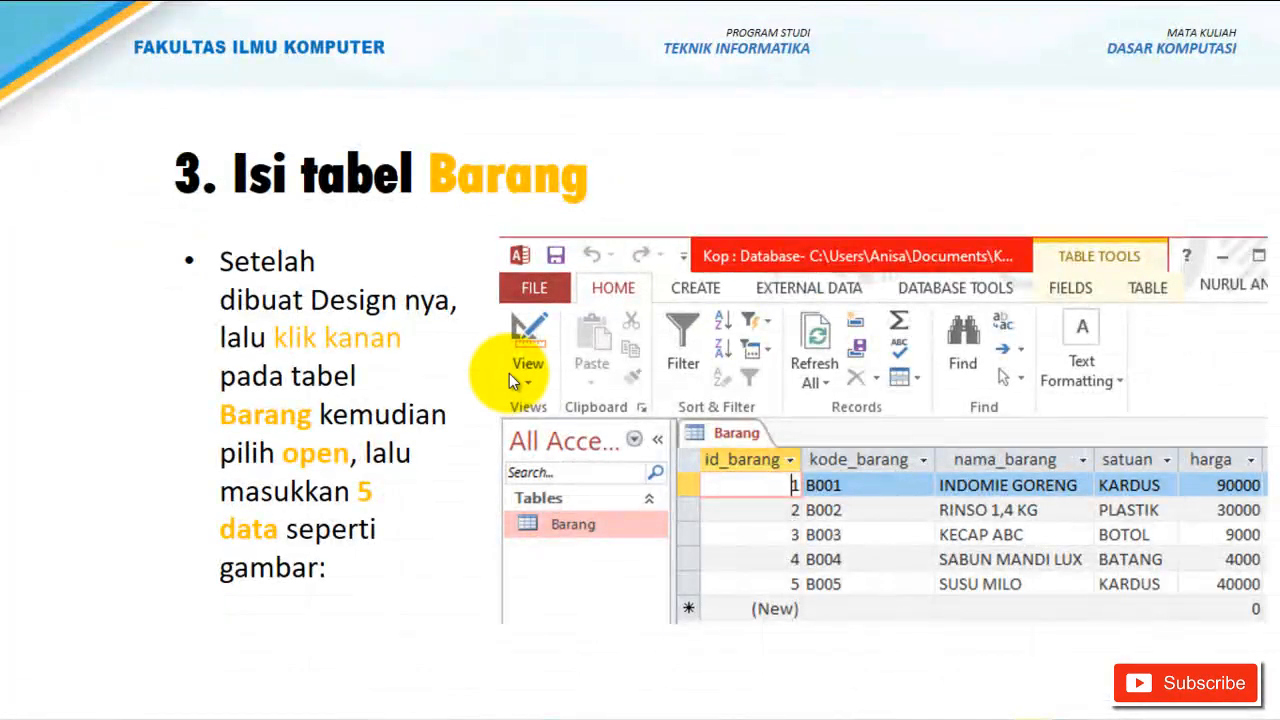
key(Right)
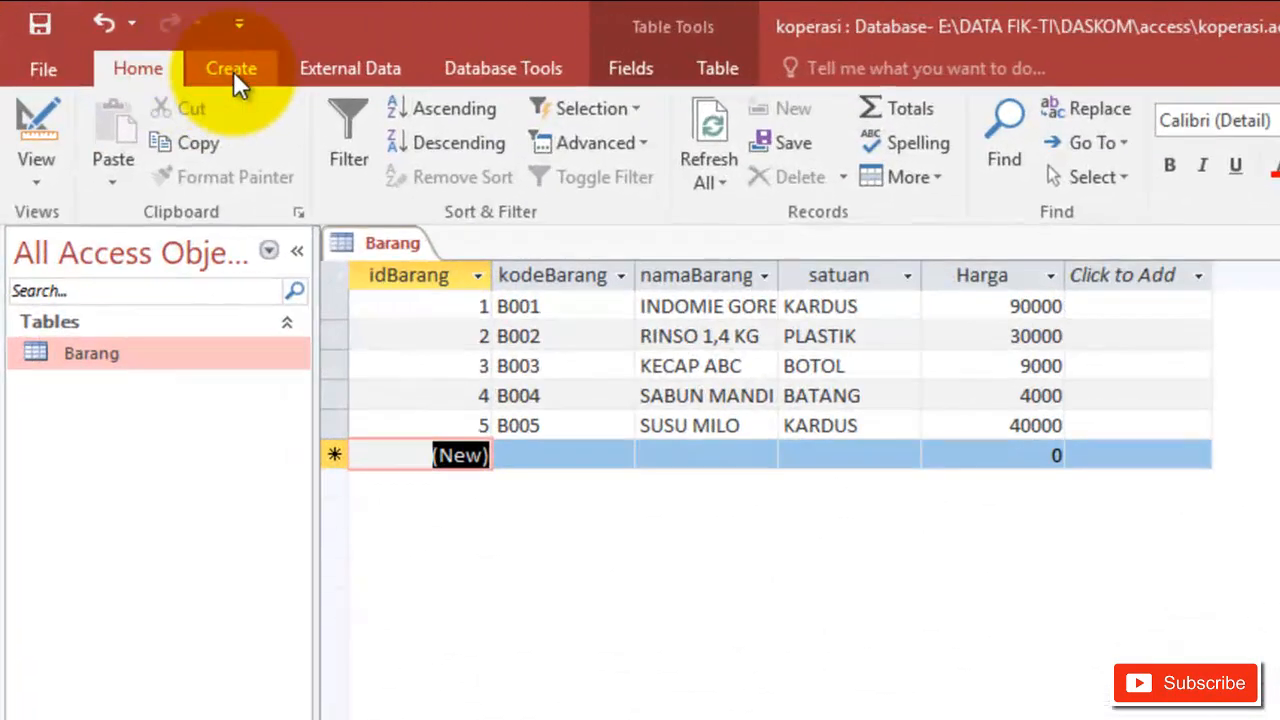
click(190, 57)
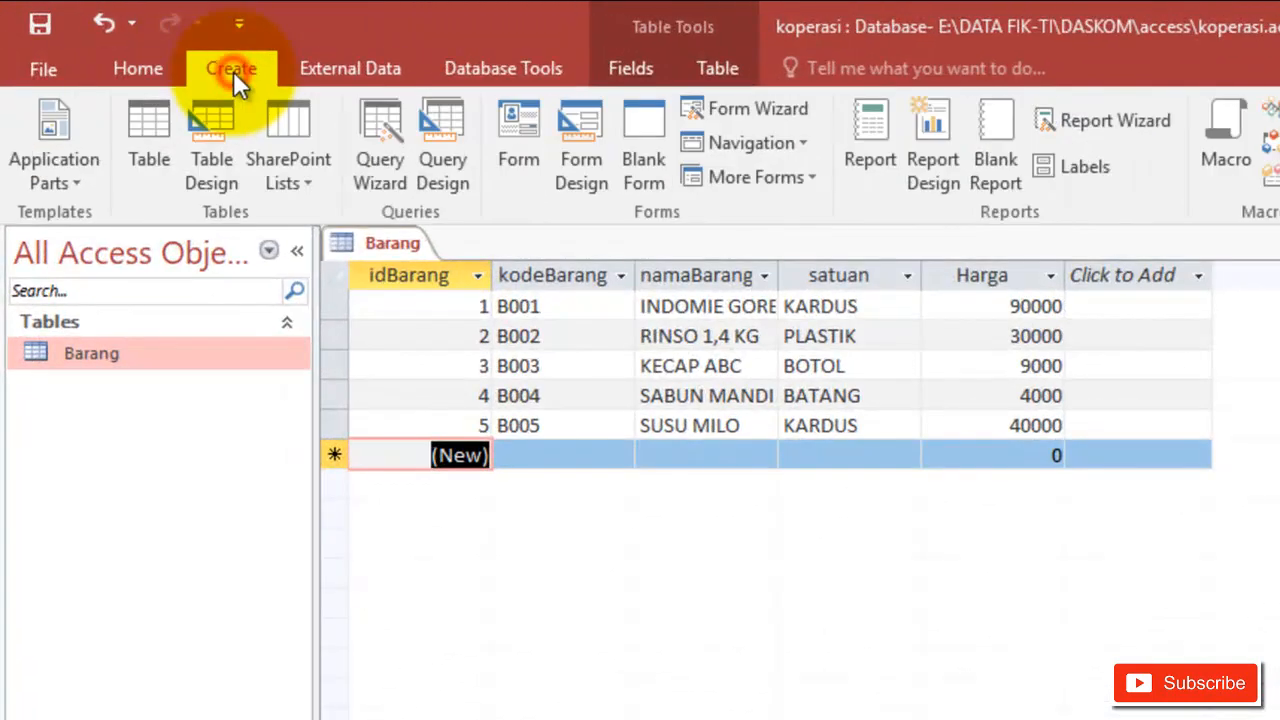
click(141, 122)
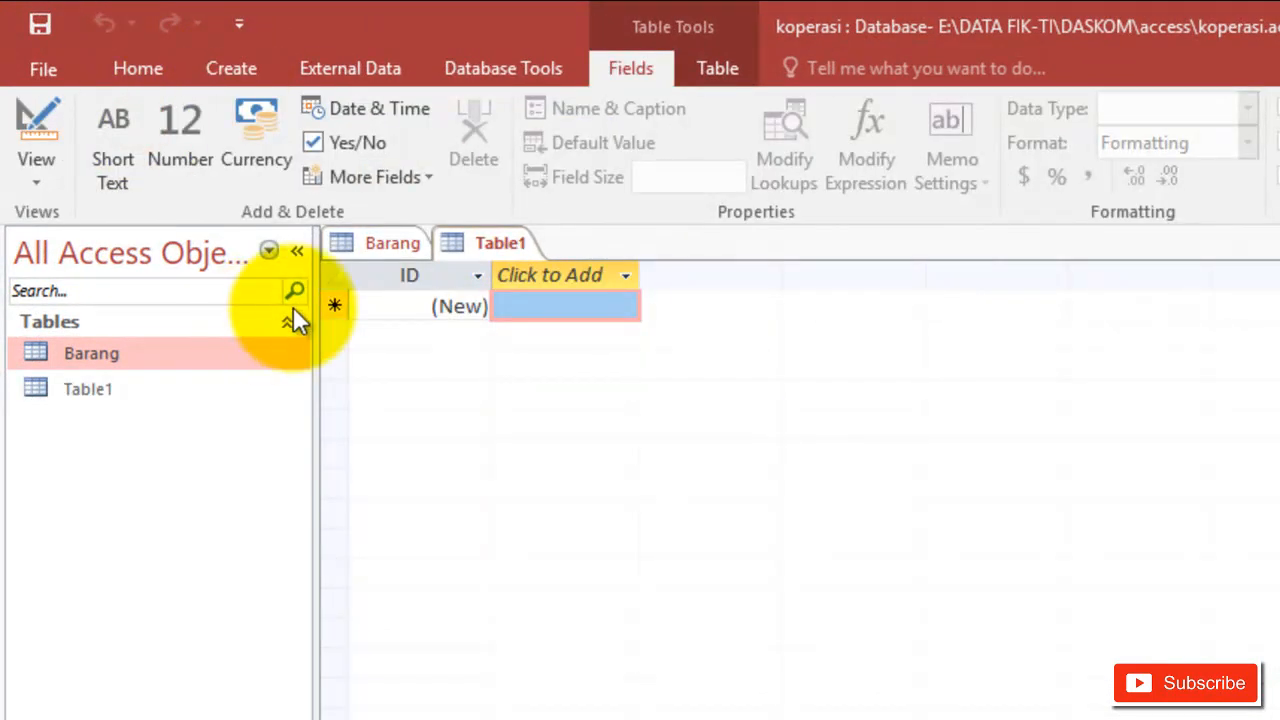
right_click(107, 388)
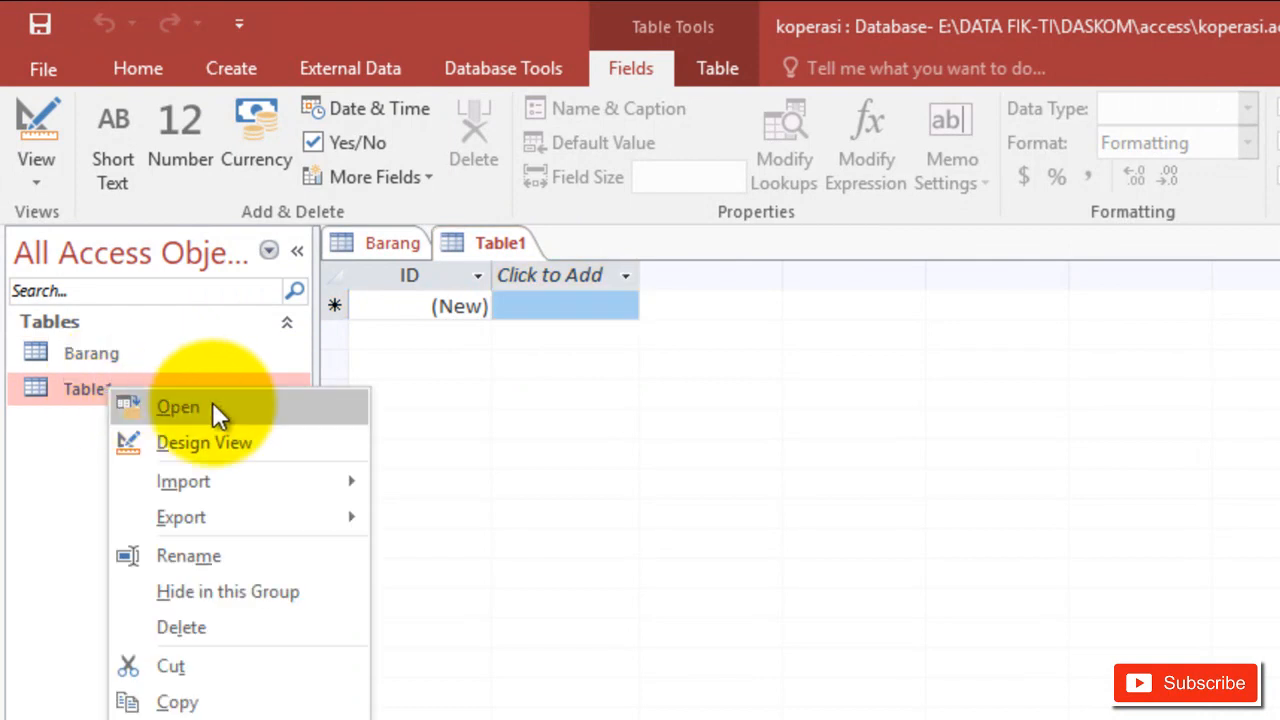
click(236, 442)
text(k)
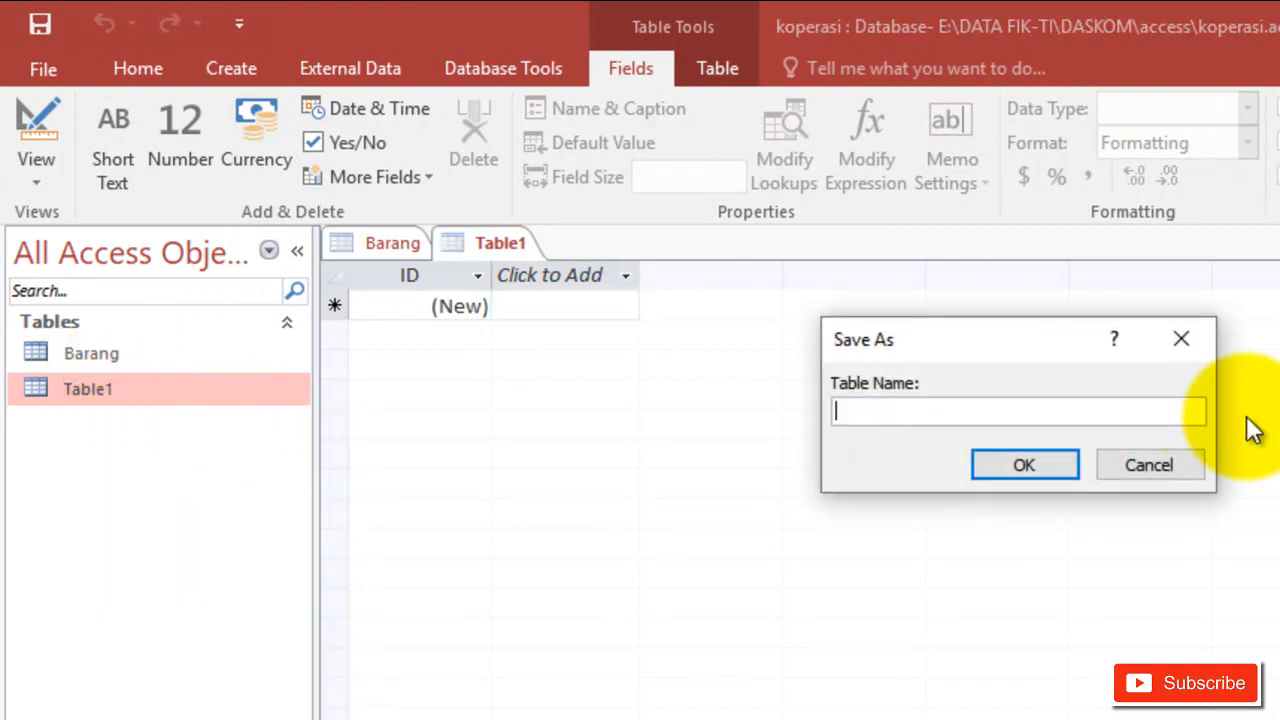
text(Karyawan)
key(Return)
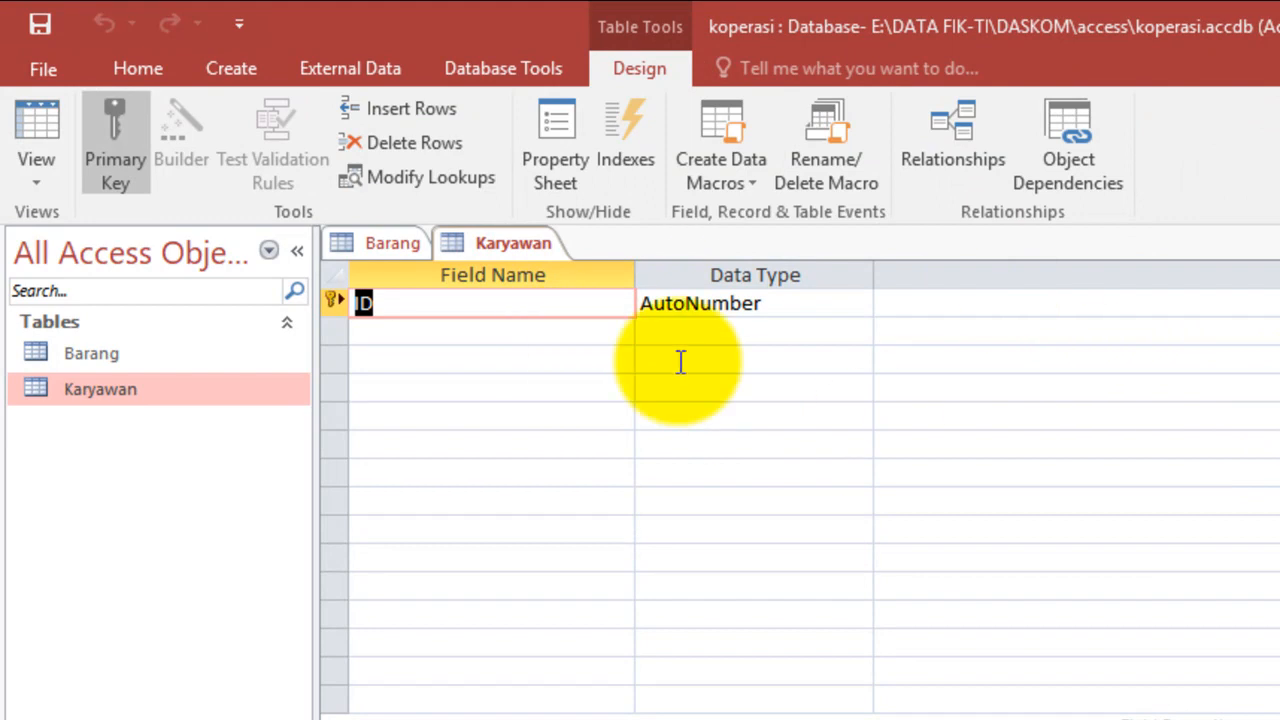
Rename the Karyawan table's ID field to idKaryawan, following the field list on the next presentation slide.
key(alt+Tab)
click(1168, 518)
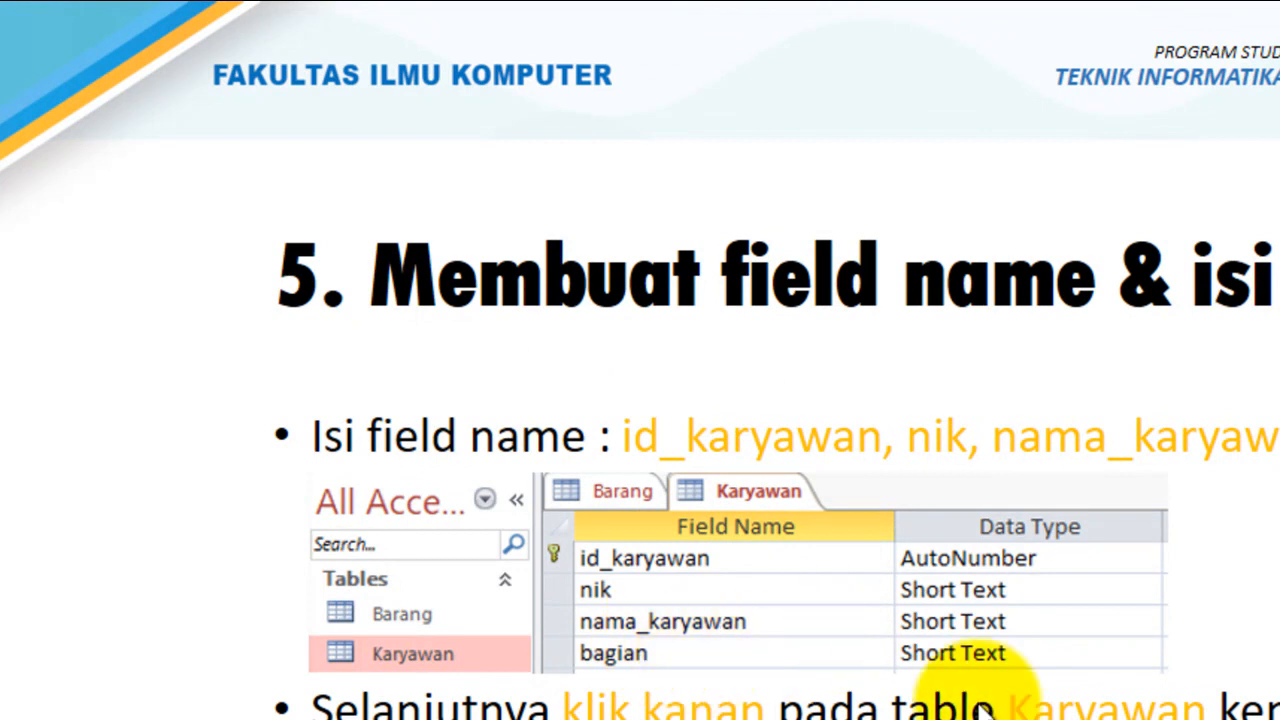
key(alt+Tab)
text(idKatyawa)
key(BackSpace)
key(BackSpace)
key(BackSpace)
key(BackSpace)
key(BackSpace)
text(ru)
key(BackSpace)
text(yawan)
key(Tab)
key(Tab)
key(Tab)
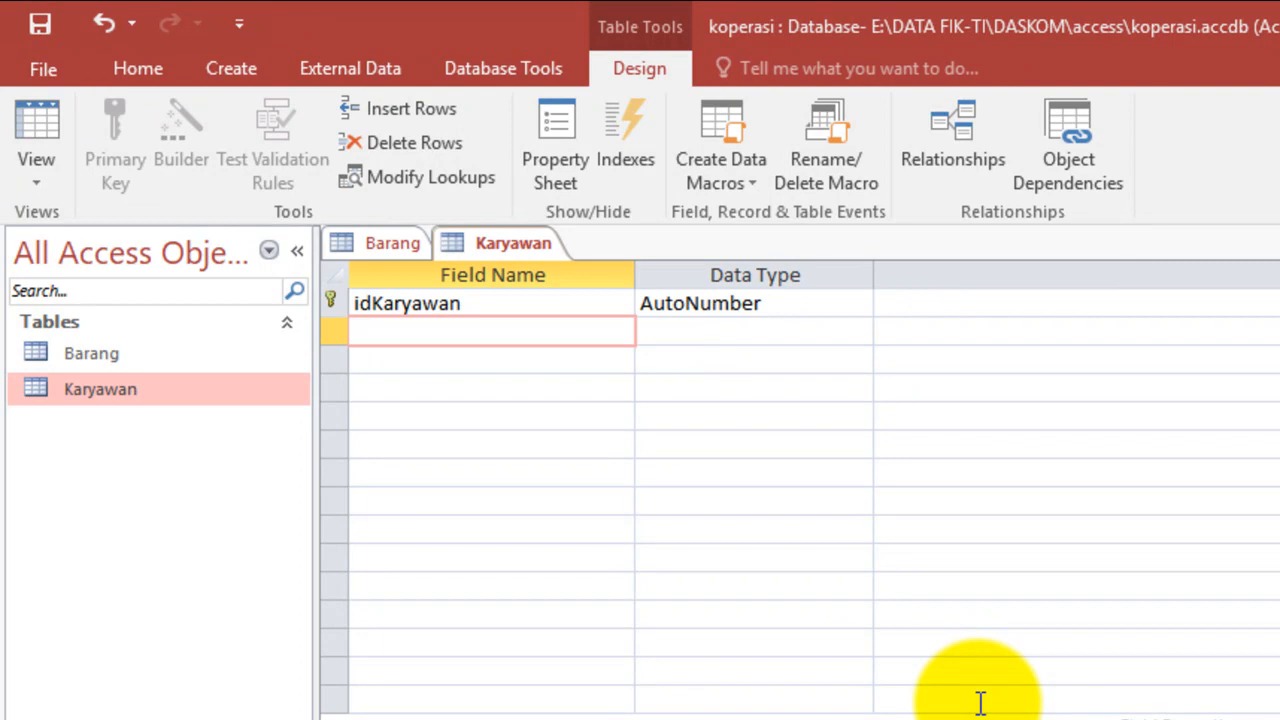
Add a Short Text field named nik below idKaryawan in the Karyawan table.
text(namaKat)
key(Tab)
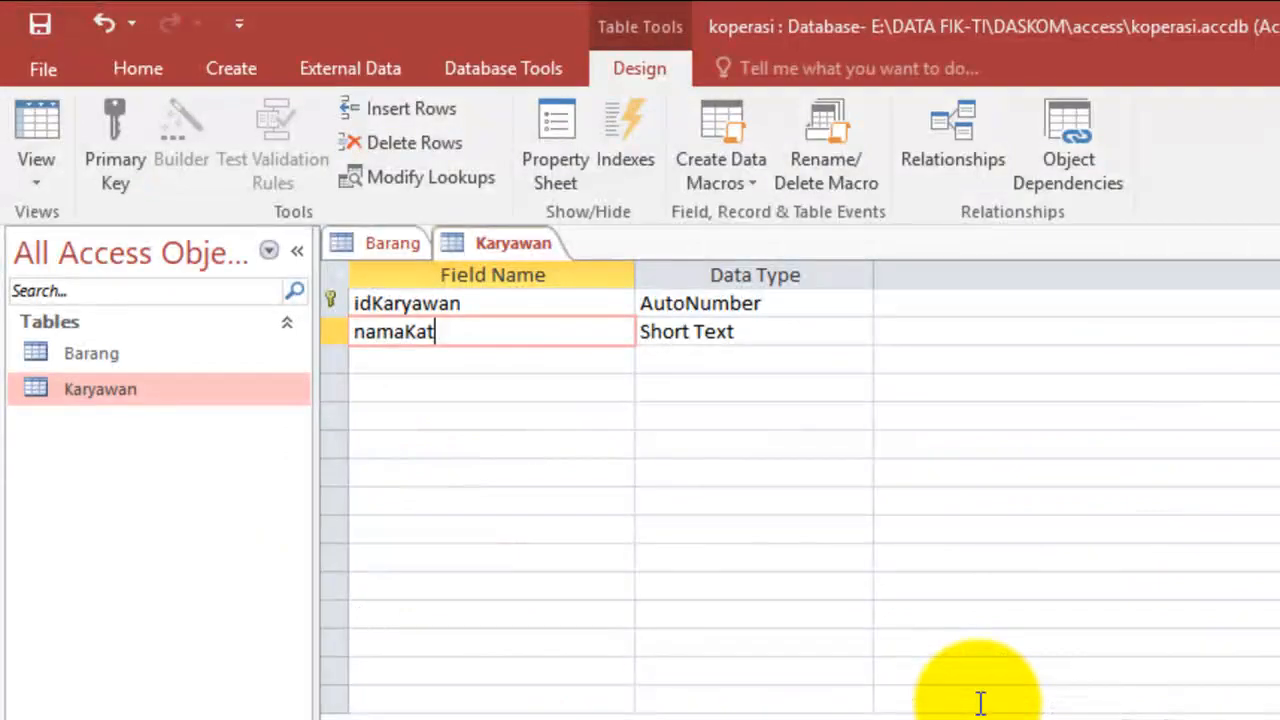
key(BackSpace)
key(BackSpace)
key(BackSpace)
key(BackSpace)
key(BackSpace)
key(BackSpace)
text(ik)
key(Tab)
key(Tab)
key(Tab)
Add the Short Text fields namaKaryawan and bagian to the Karyawan table and save the design.
text(namaKaryawan)
key(Tab)
key(Tab)
key(Tab)
text(bag)
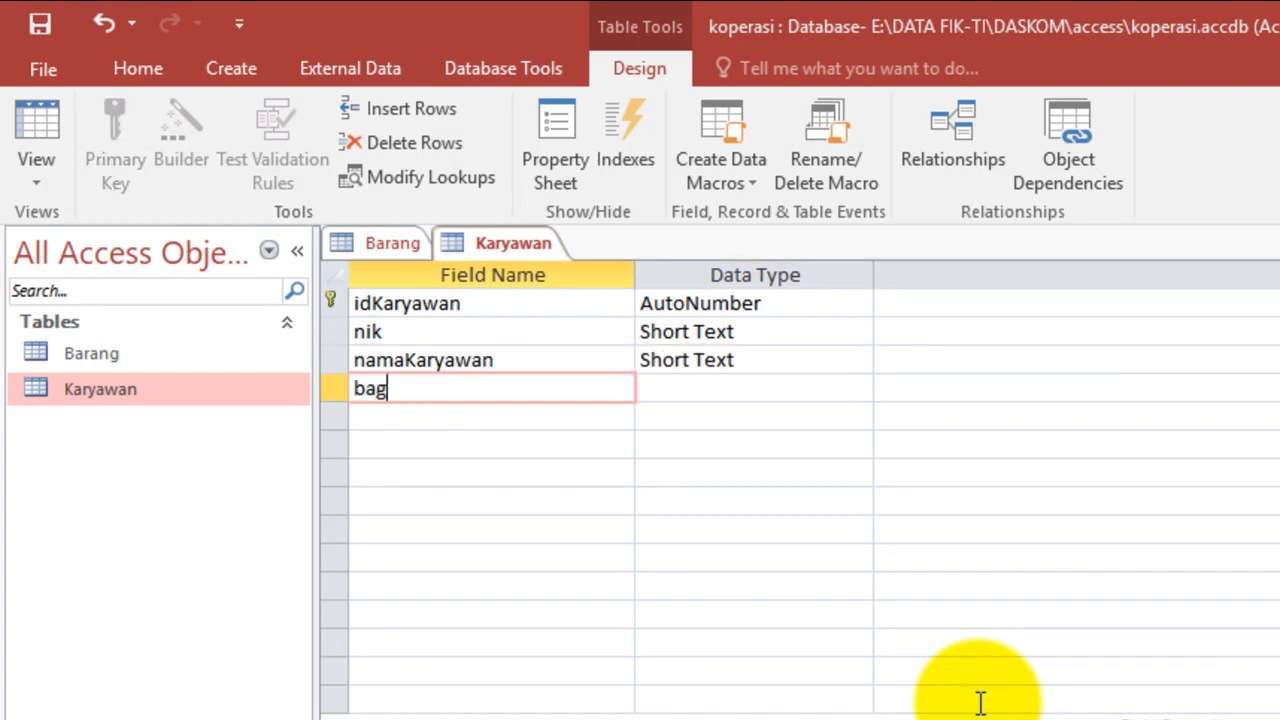
text(ian)
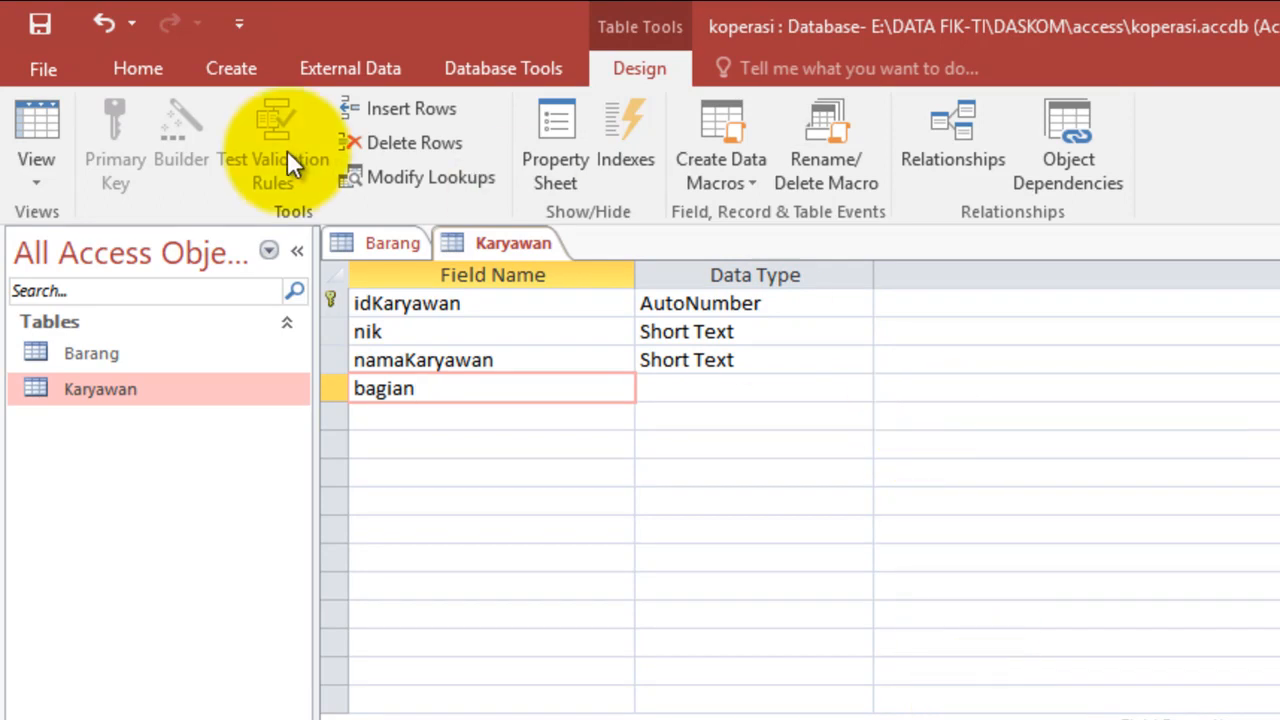
click(40, 24)
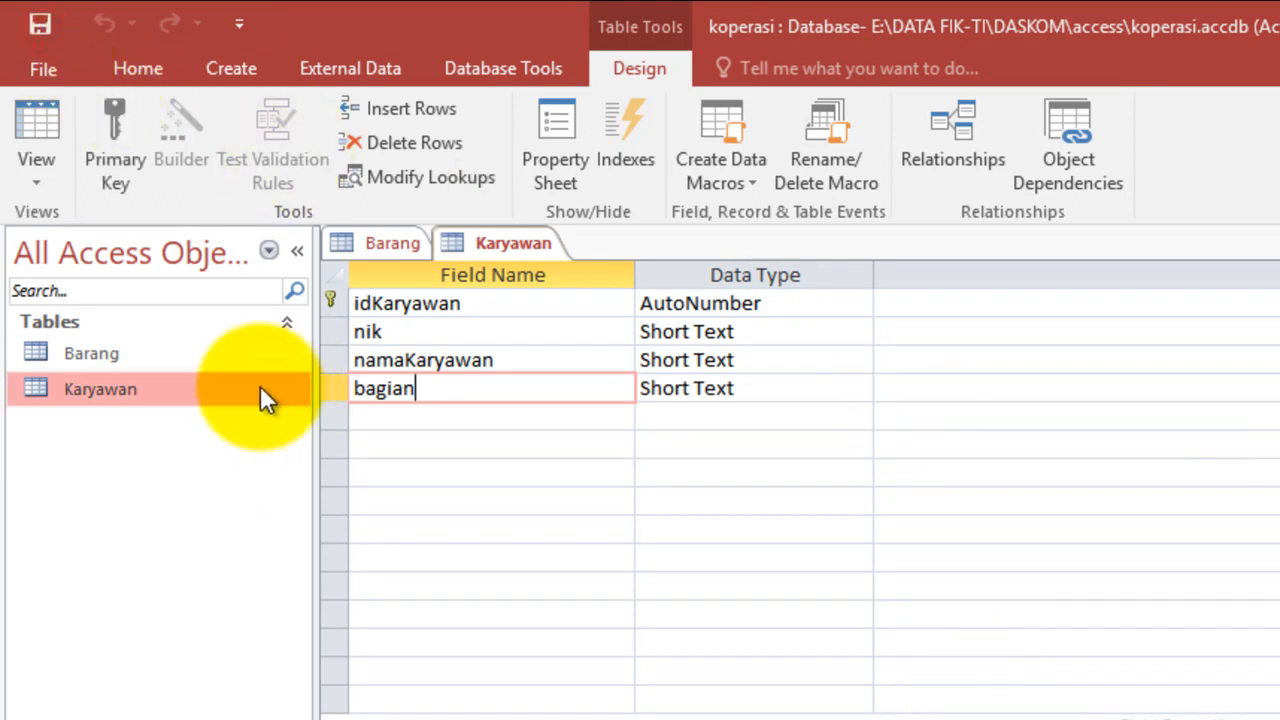
Open the Karyawan table in Datasheet View and consult the presentation slide for its sample records.
right_click(262, 390)
click(318, 406)
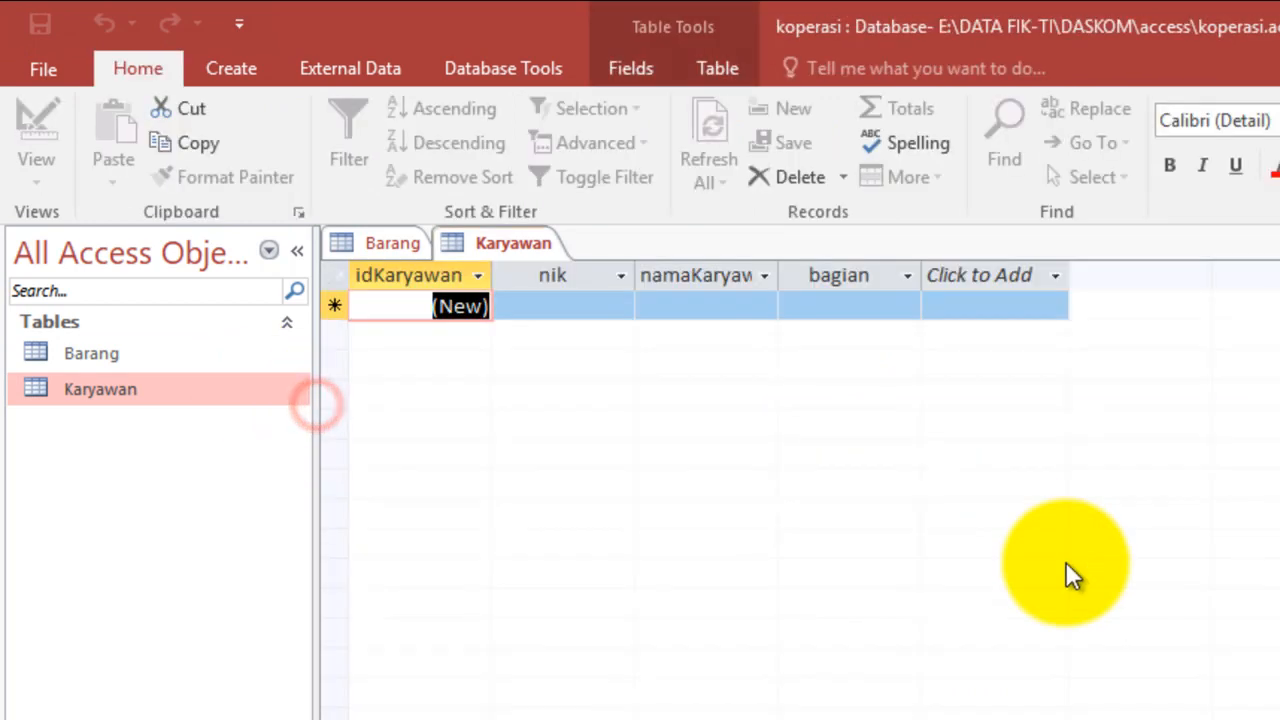
key(alt+Tab)
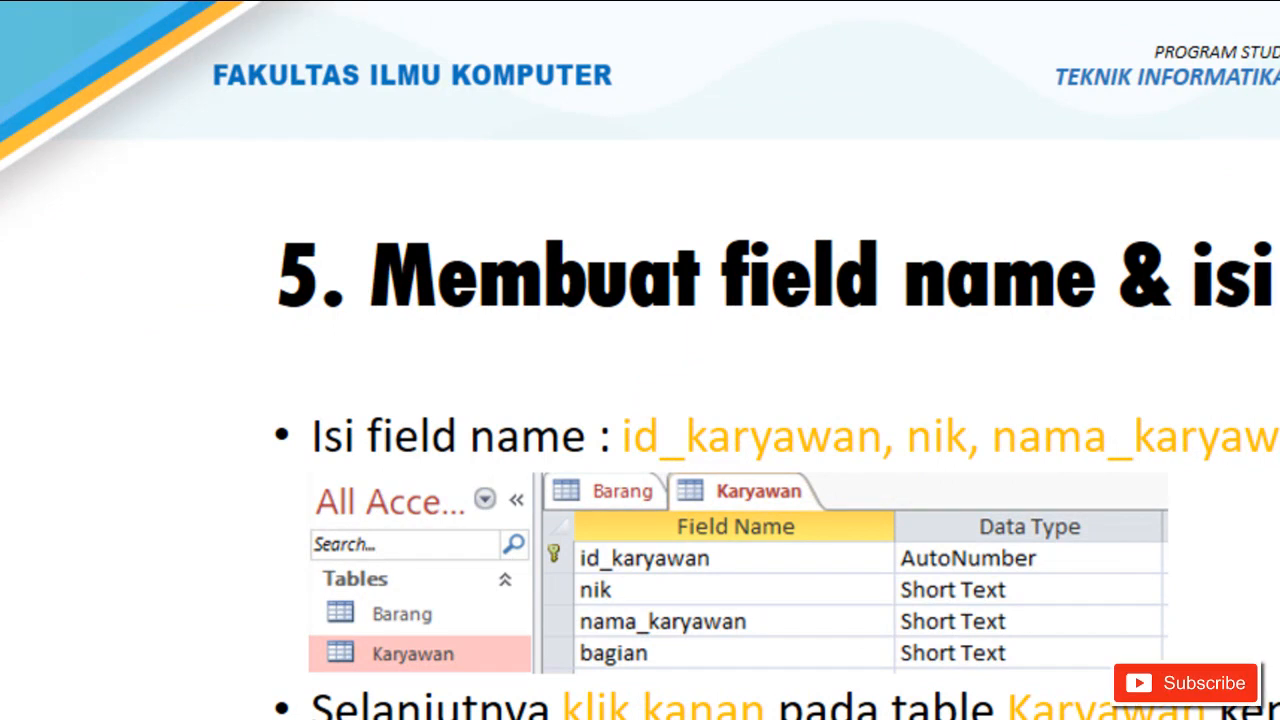
key(alt+Tab)
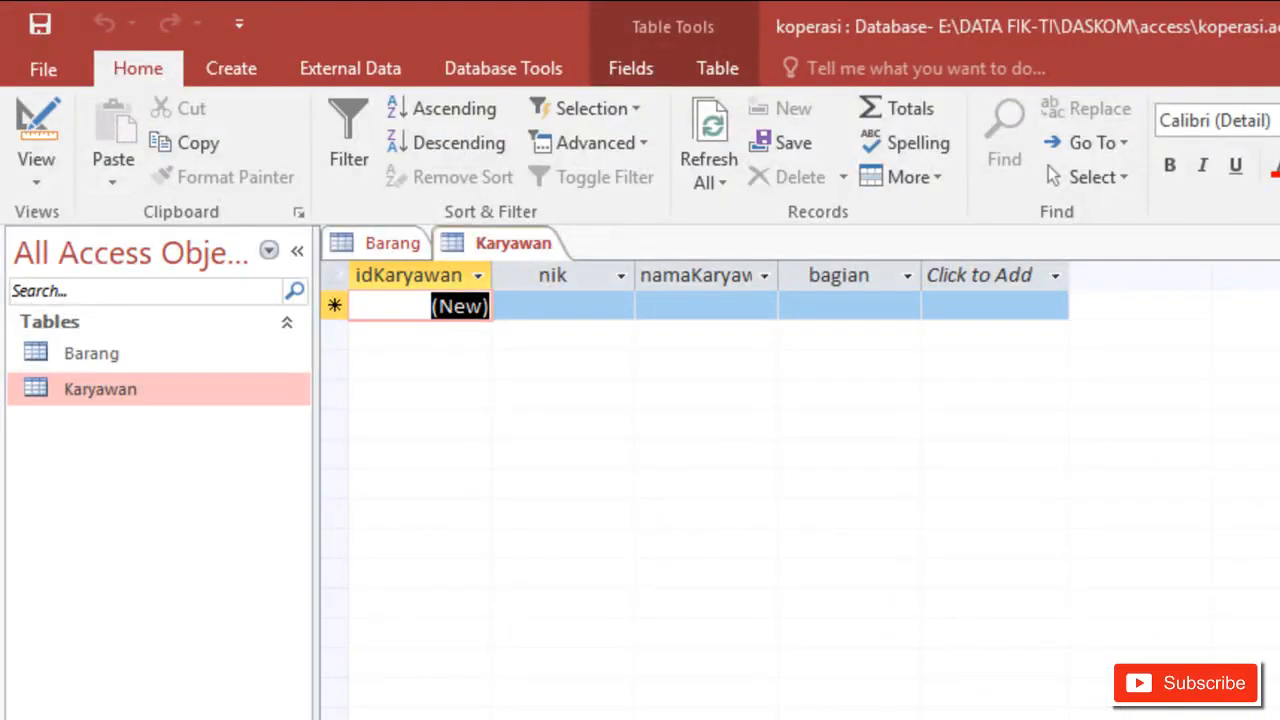
Enter the first Karyawan record with nik K001, the employee's name and bagian ADM.
click(586, 308)
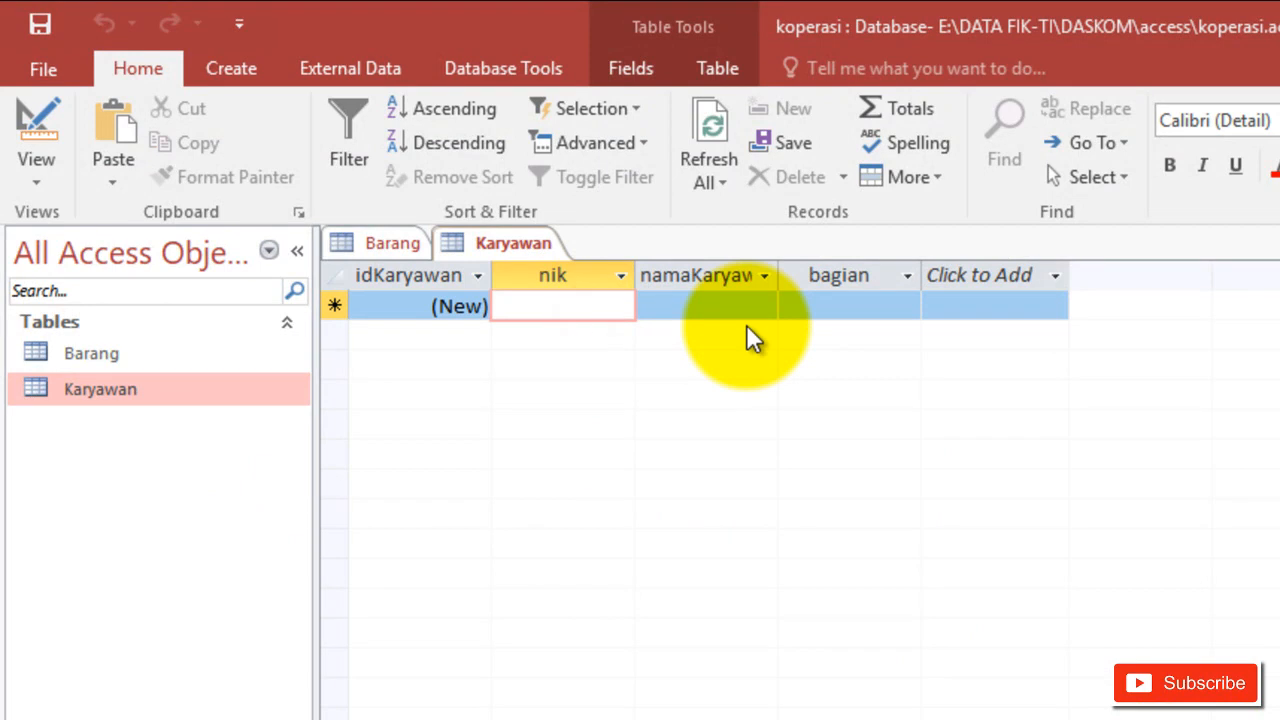
text(K0001)
key(BackSpace)
key(BackSpace)
text(1)
click(746, 325)
text(Dilan)
key(Tab)
text(ADM)
key(Tab)
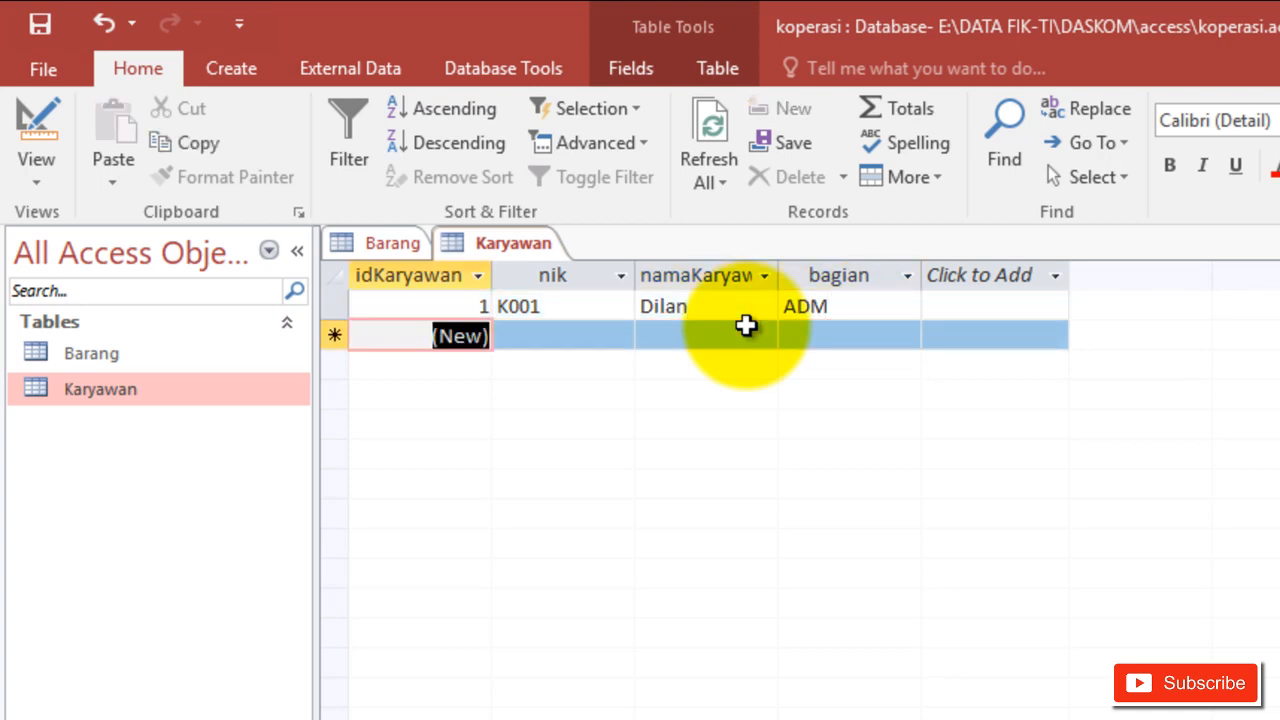
Start the second Karyawan record with nik K002 and the employee's name.
key(alt)
key(alt)
key(Tab)
text(K000)
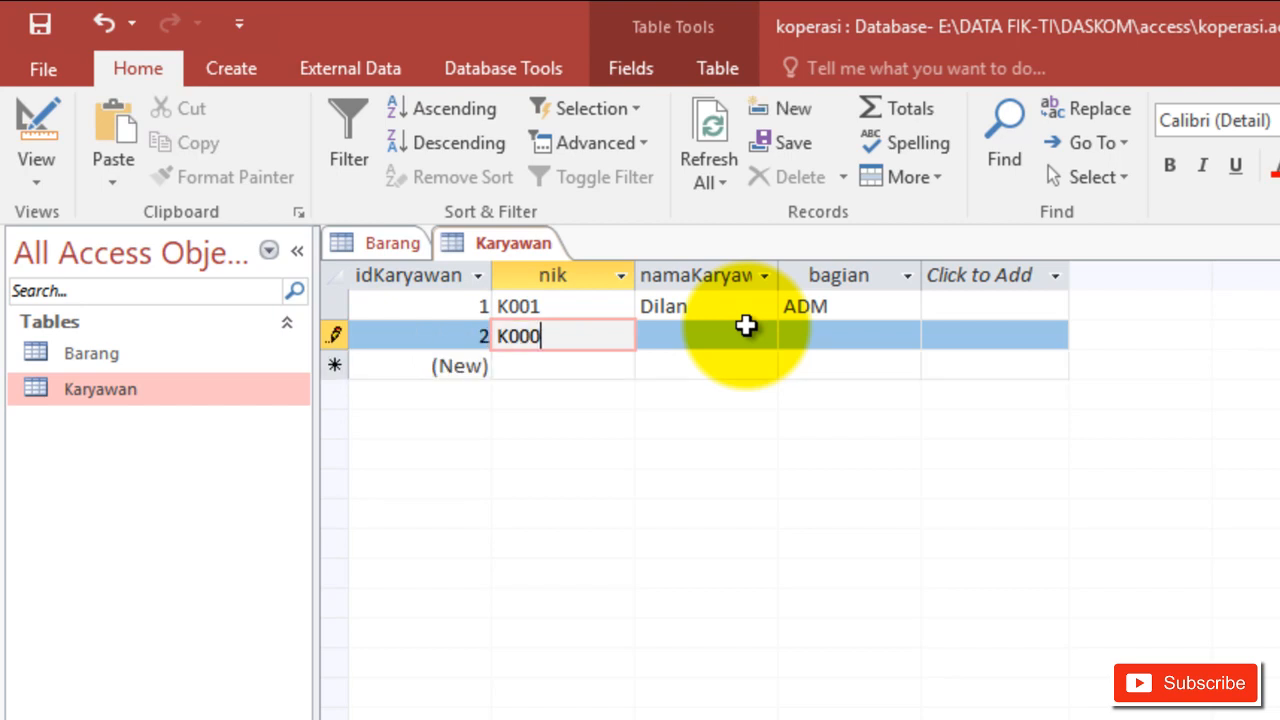
key(BackSpace)
text(2)
key(Tab)
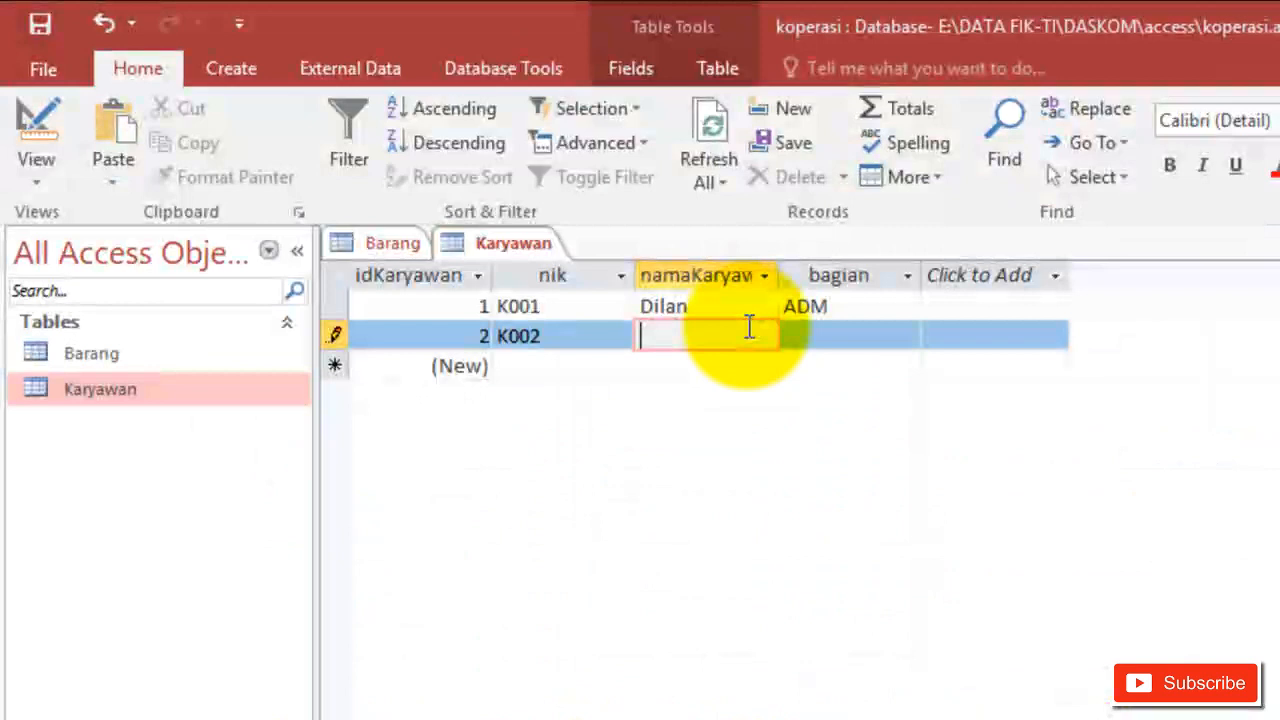
text(M)
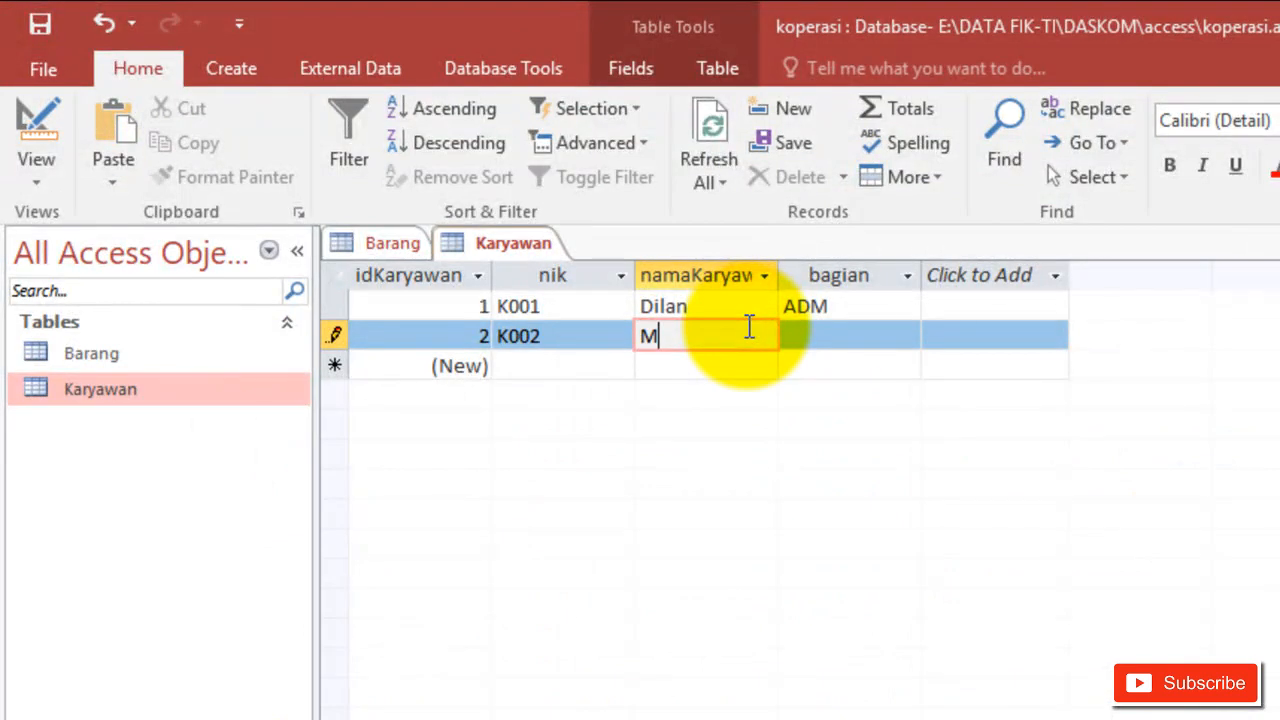
text(ilea)
key(Tab)
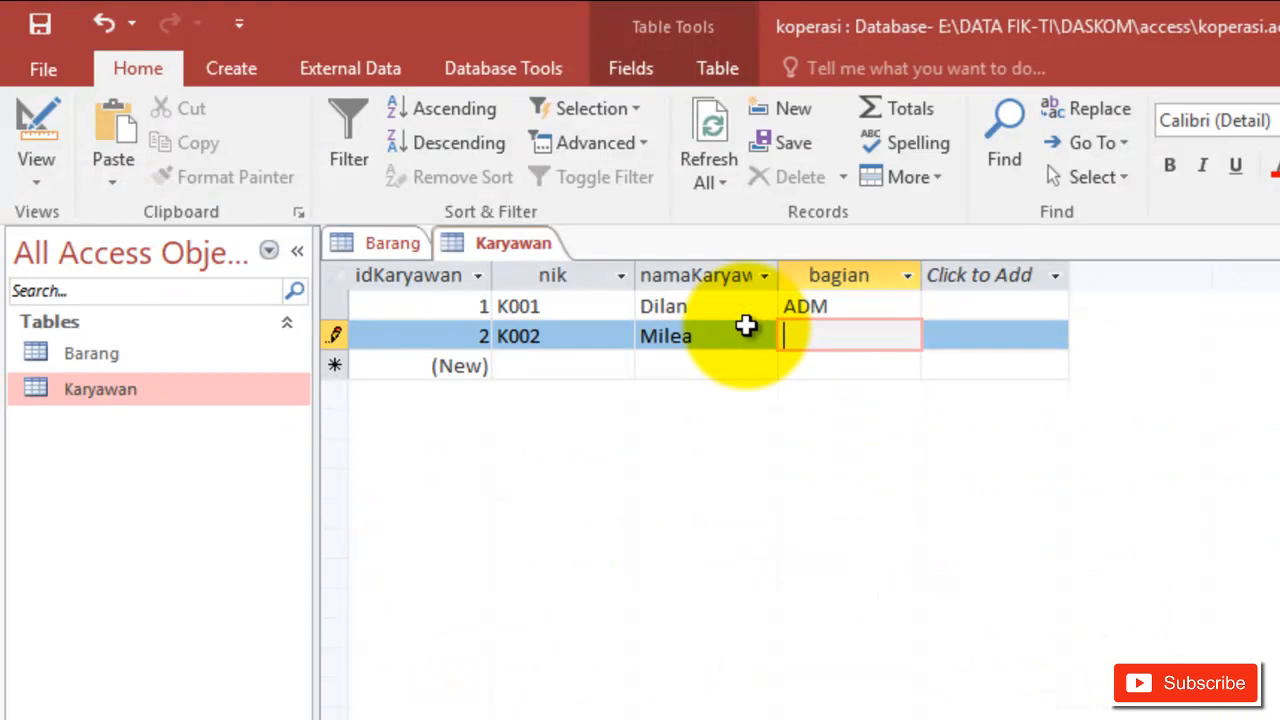
Complete the second Karyawan record by setting its bagian to Pemasaran.
text(Pema)
text(r)
text(s)
key(BackSpace)
key(BackSpace)
text(saran)
key(Tab)
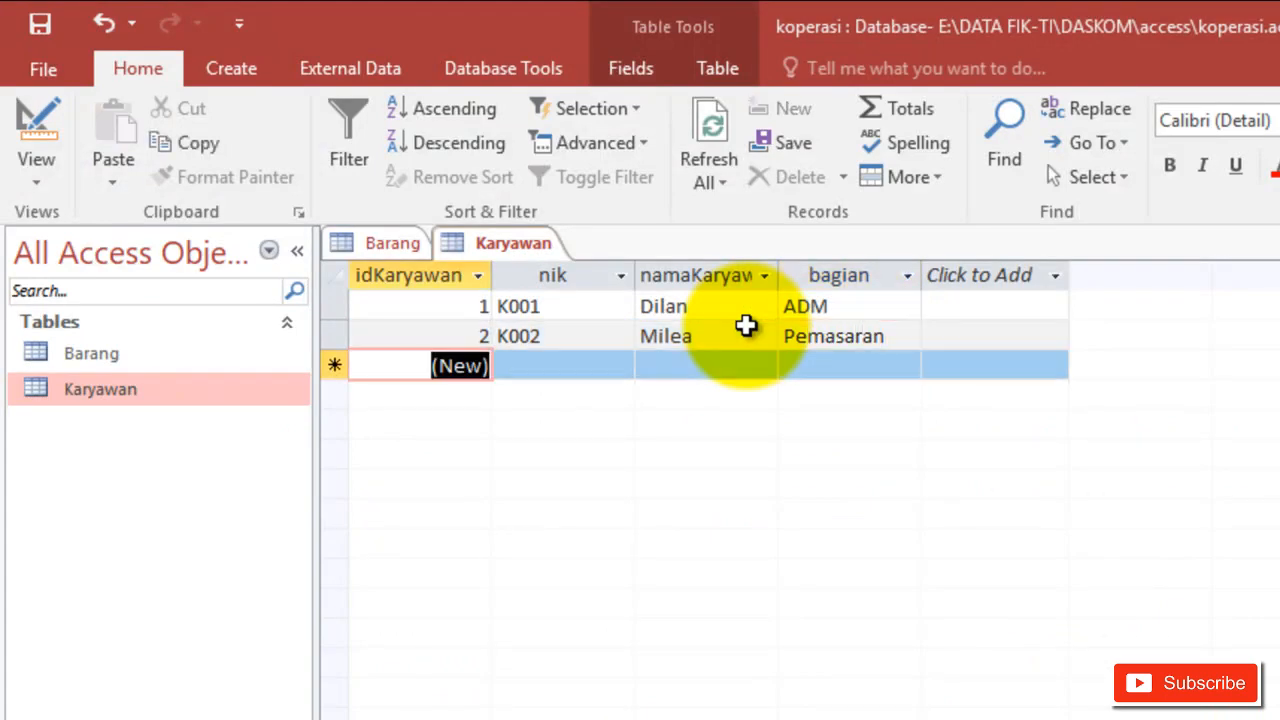
Start the third Karyawan record with nik K003 and the employee's name.
key(Tab)
text(k0003)
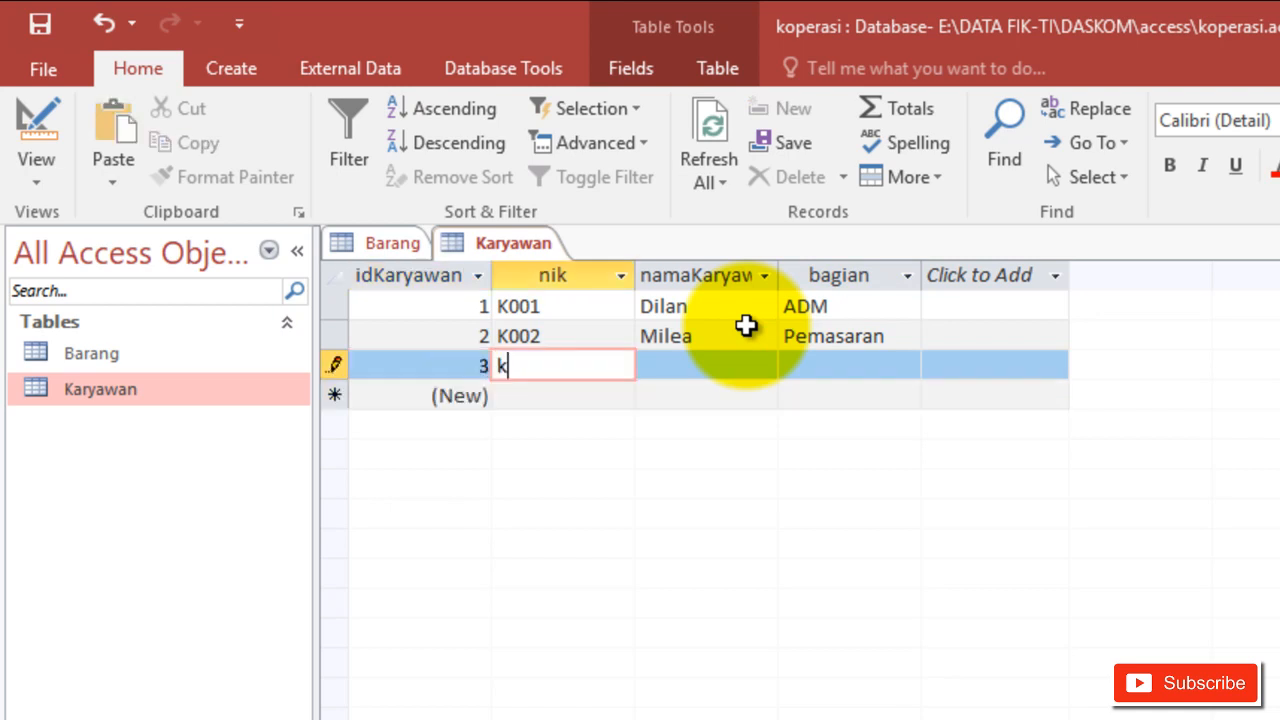
key(BackSpace)
key(BackSpace)
key(BackSpace)
key(BackSpace)
key(BackSpace)
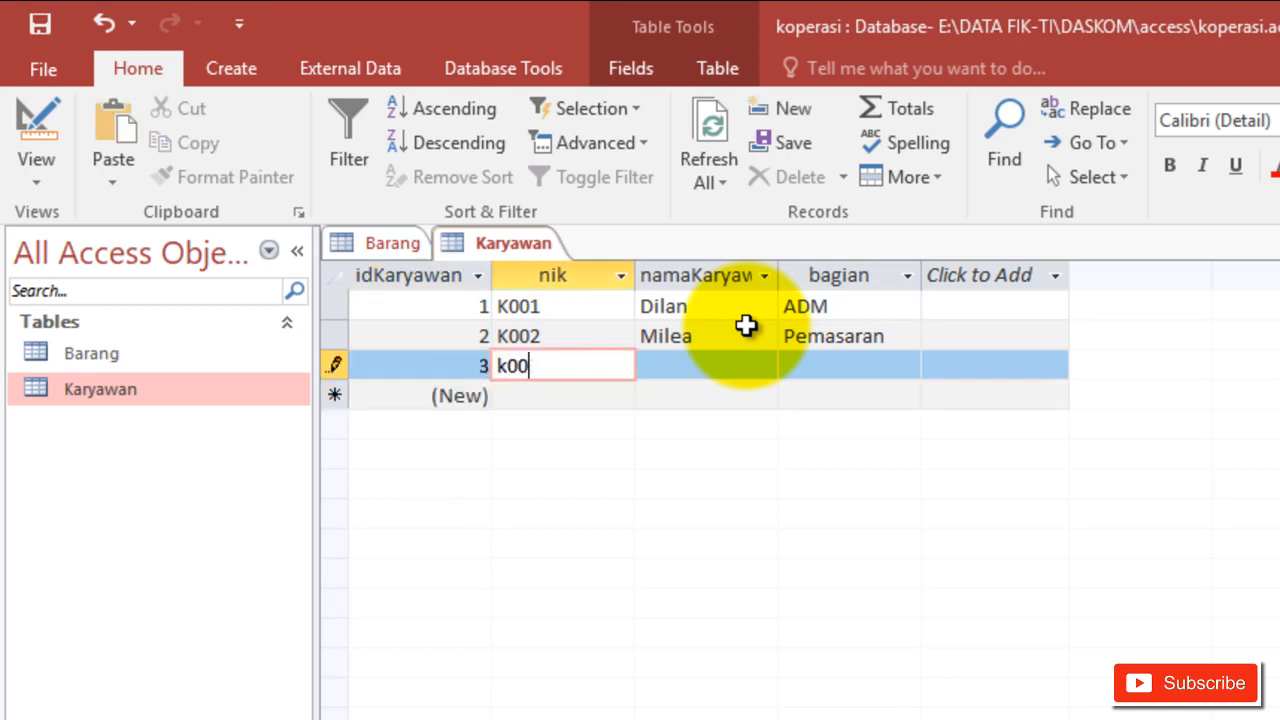
text(K003)
key(Tab)
text(Cinta)
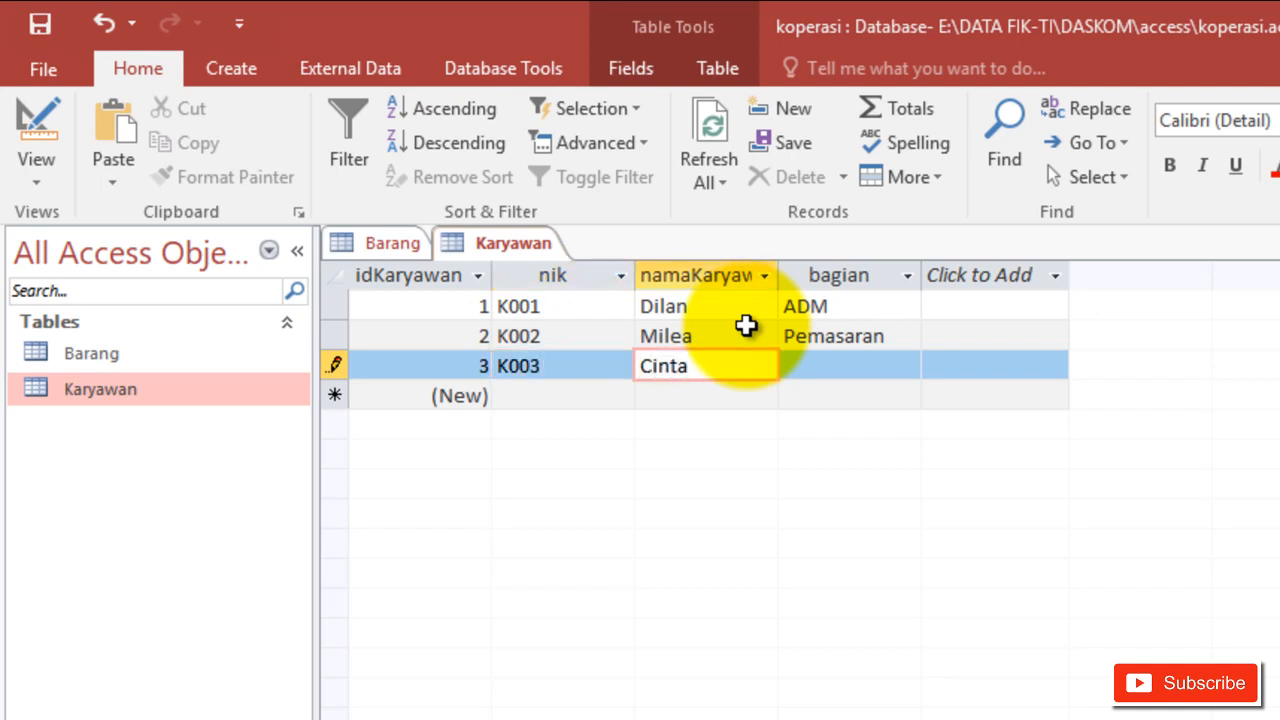
Complete the third Karyawan record by setting its bagian to Accounting.
key(Tab)
text(Accountu)
key(BackSpace)
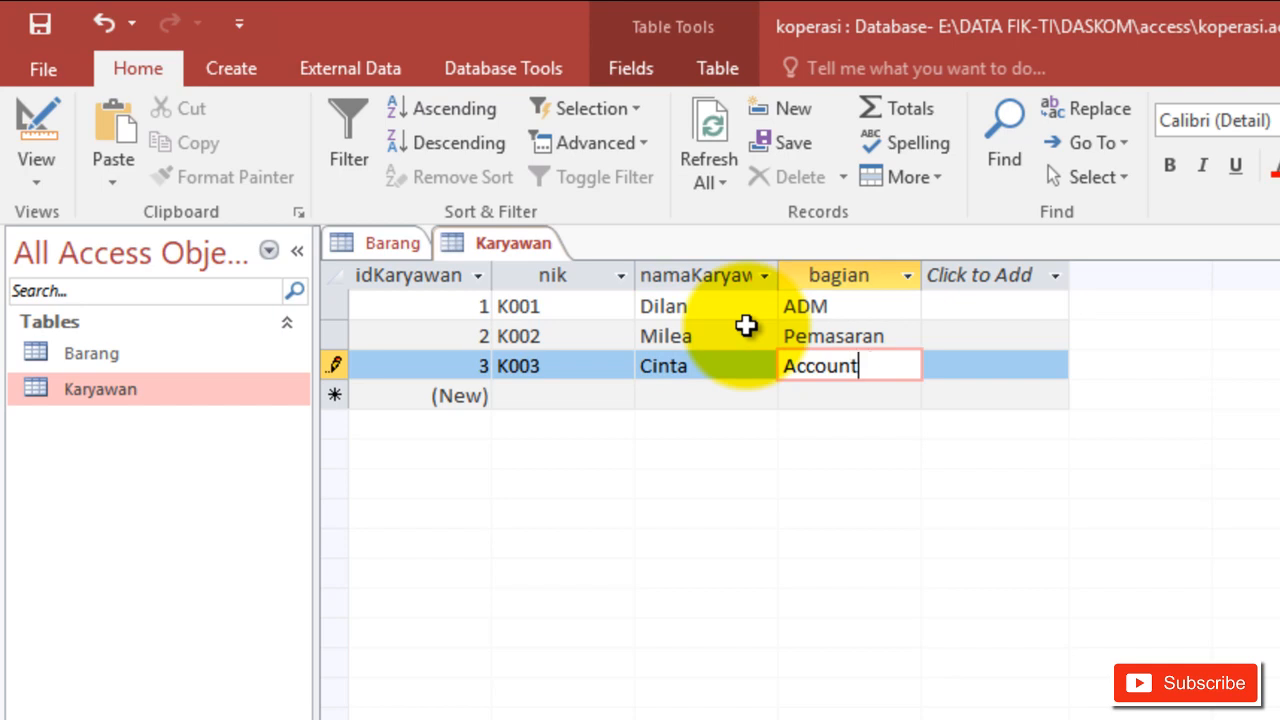
text(ing)
key(Return)
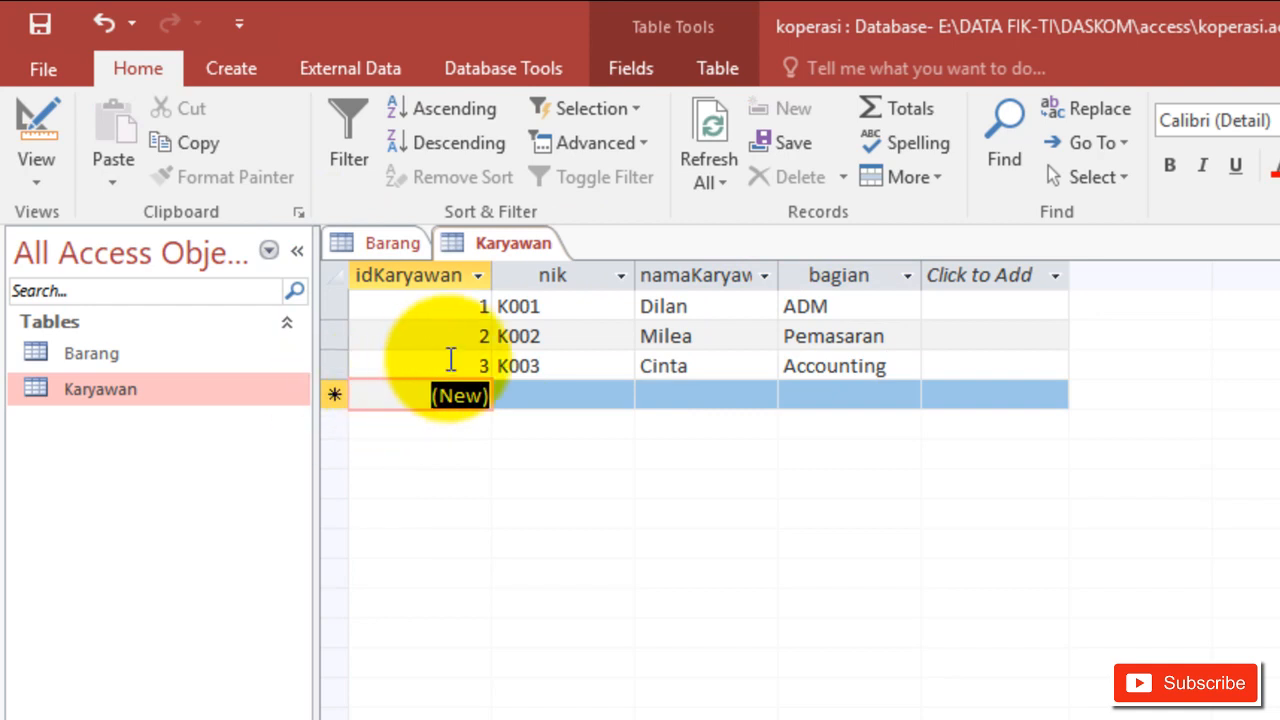
Reopen the Karyawan table in Design View to check the primary key on idKaryawan, and save the table.
click(452, 362)
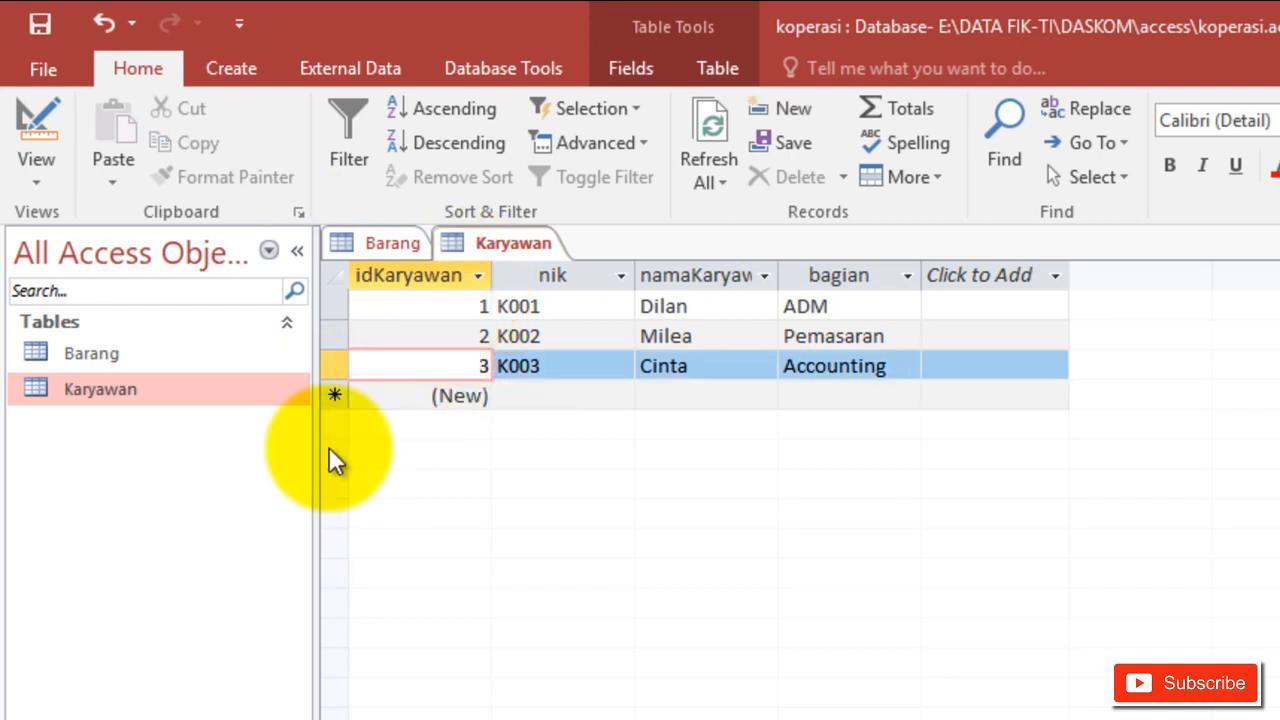
right_click(208, 392)
click(312, 442)
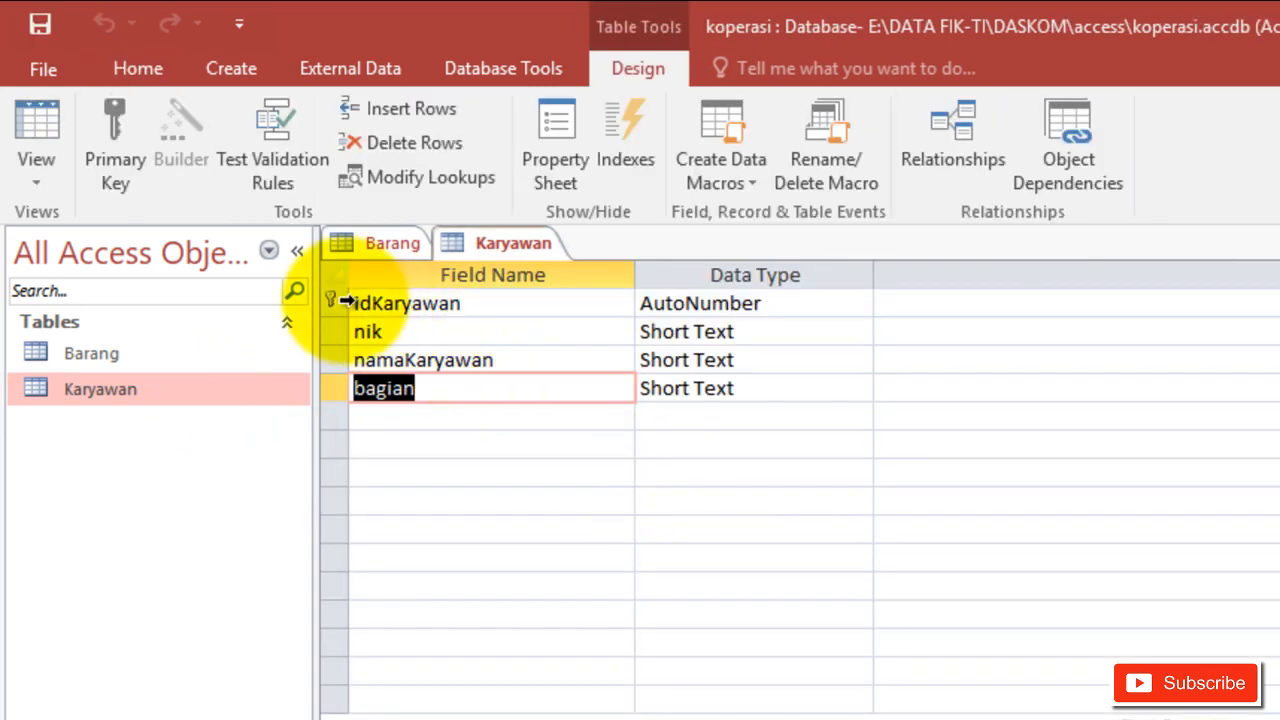
click(331, 301)
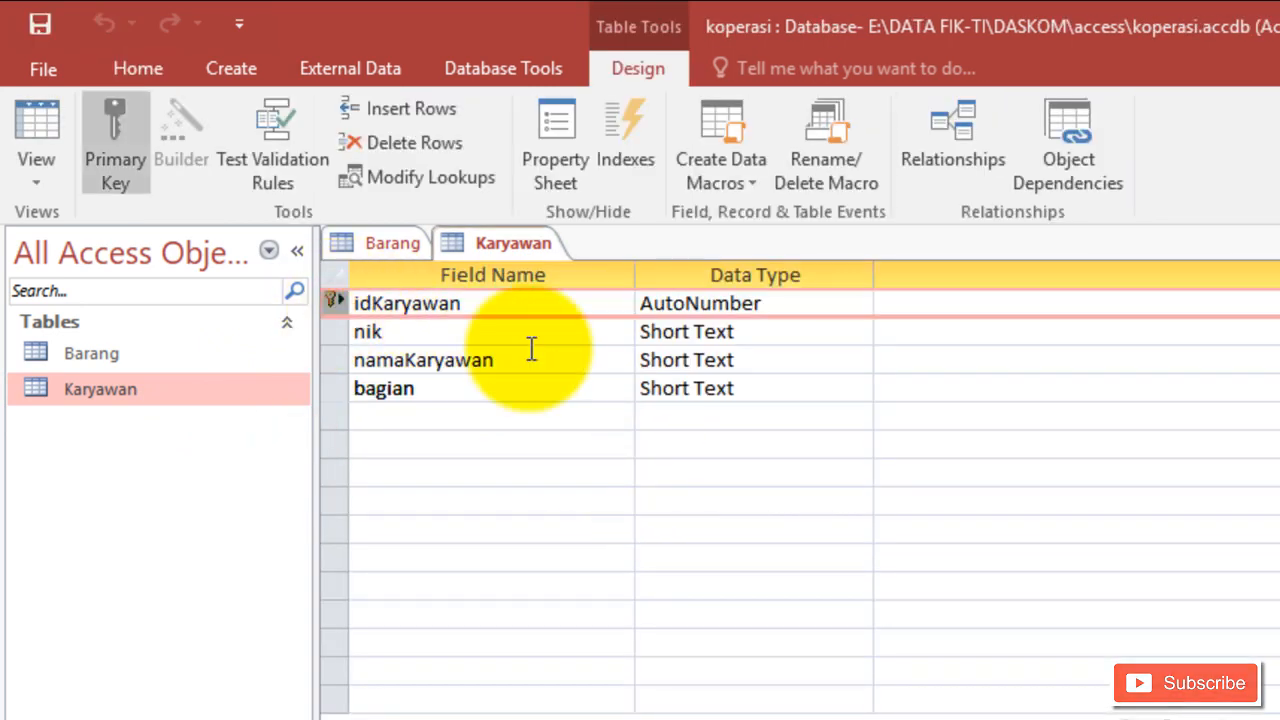
click(48, 23)
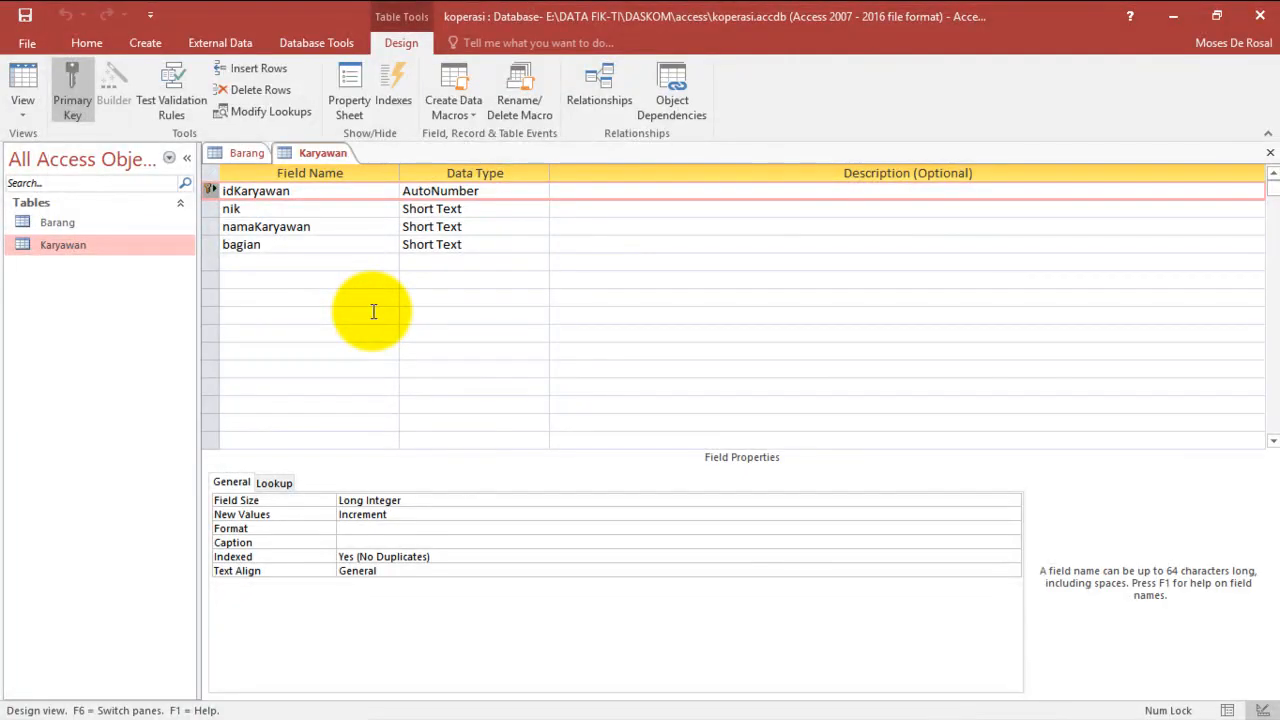
Consult the next presentation slide, create a new table in the database and open it in Design View, saved as DetailPenjualan.
key(alt+Tab)
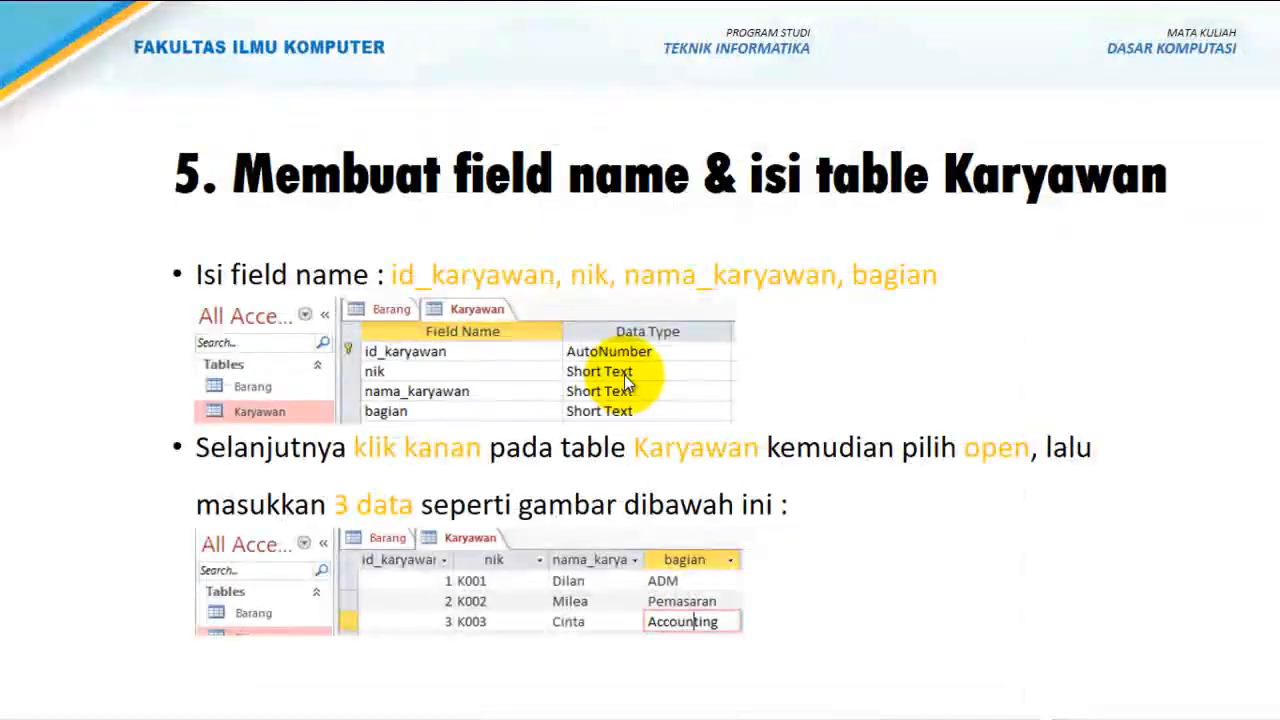
key(Right)
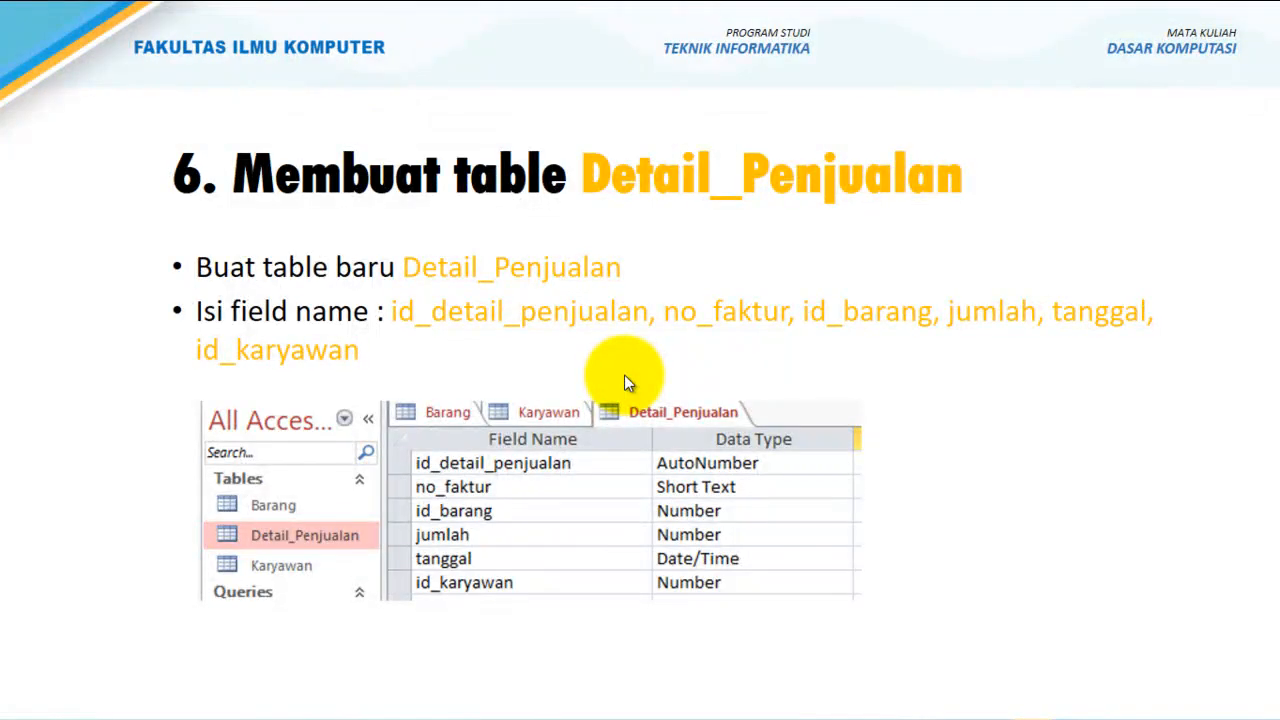
key(alt+Tab)
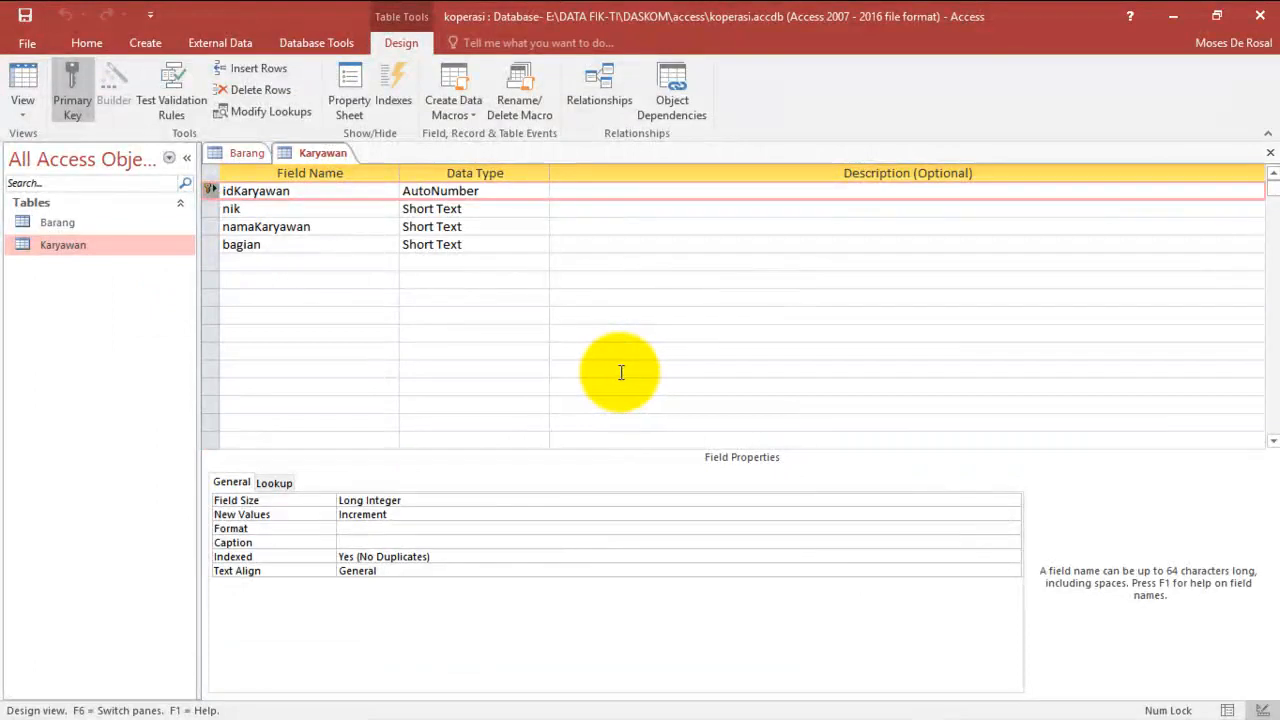
click(134, 43)
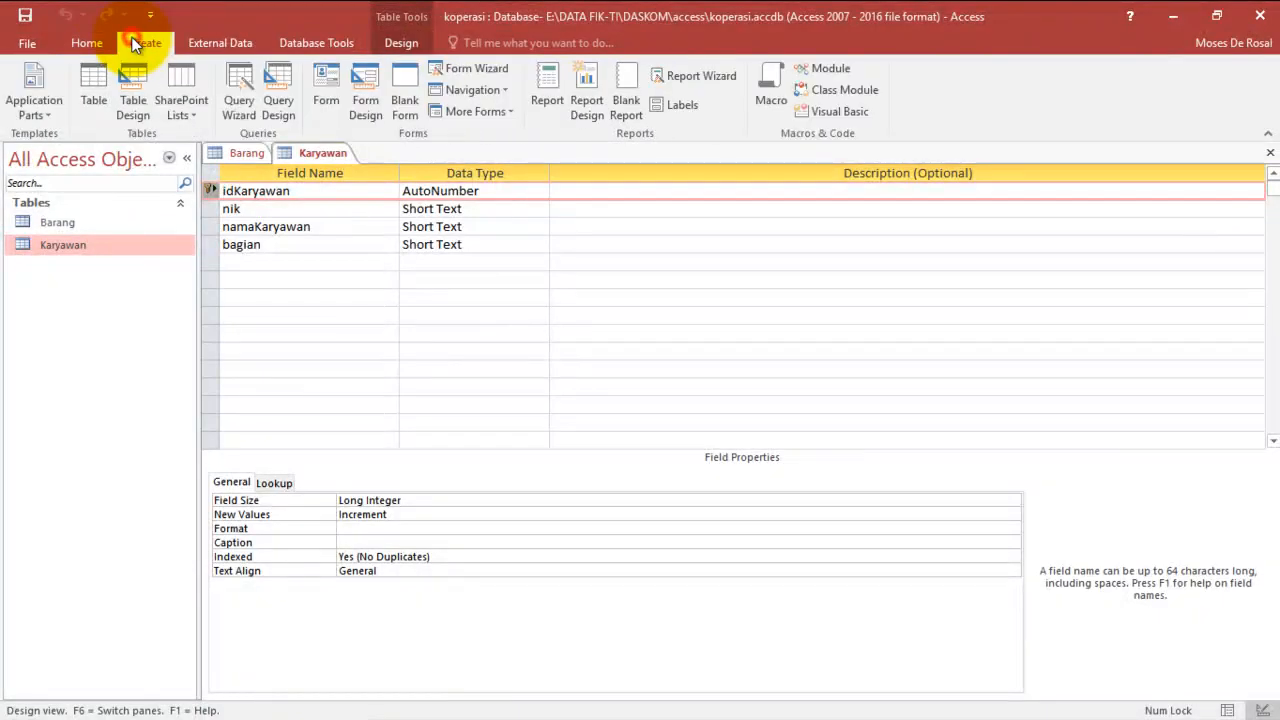
click(87, 76)
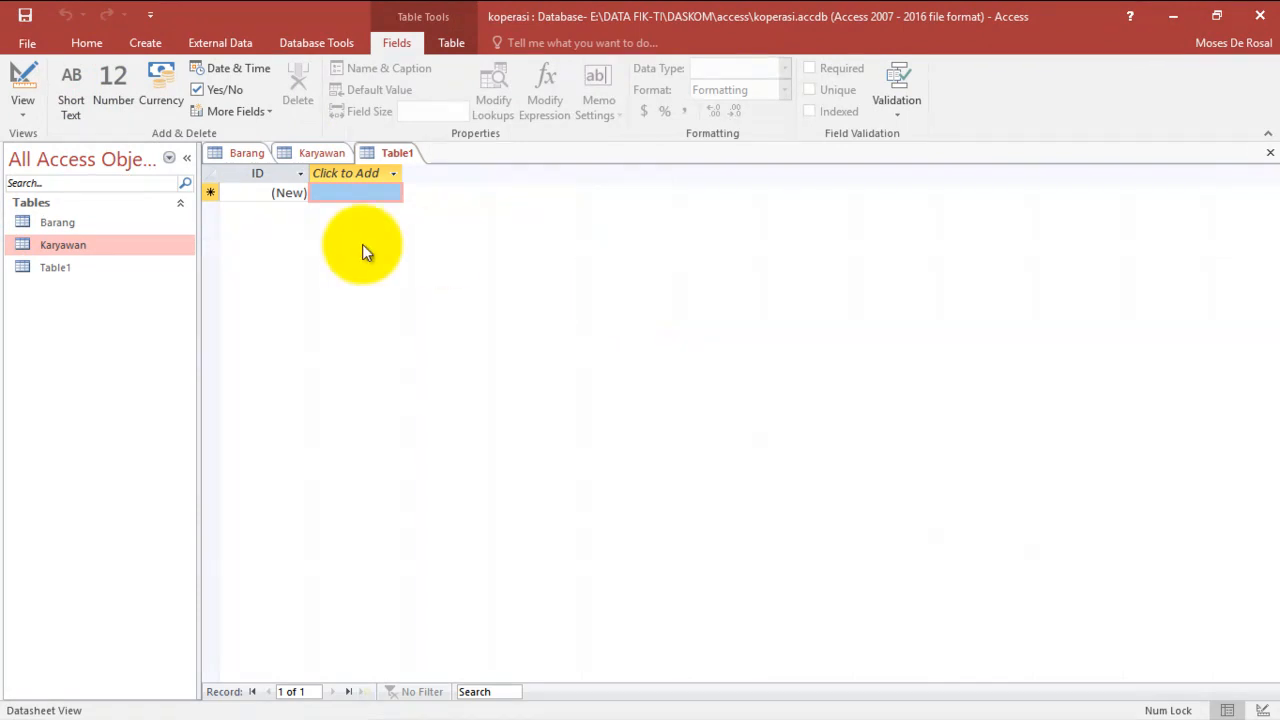
right_click(51, 265)
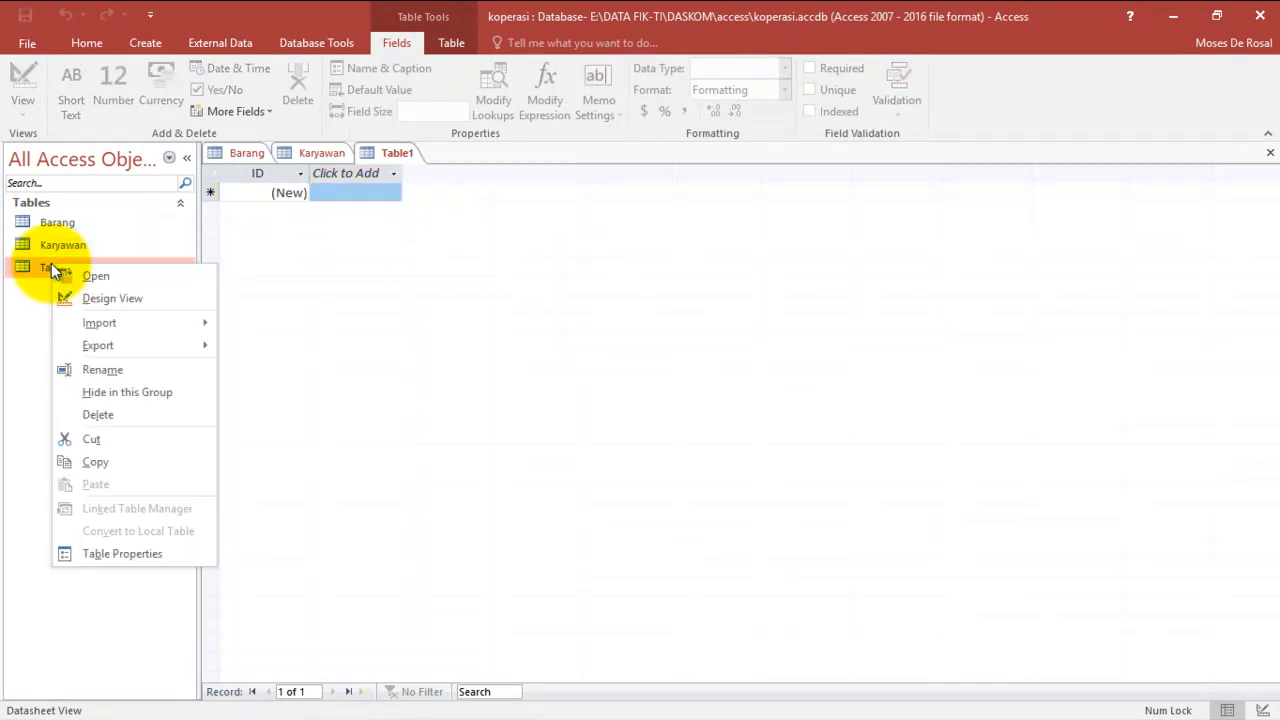
click(155, 293)
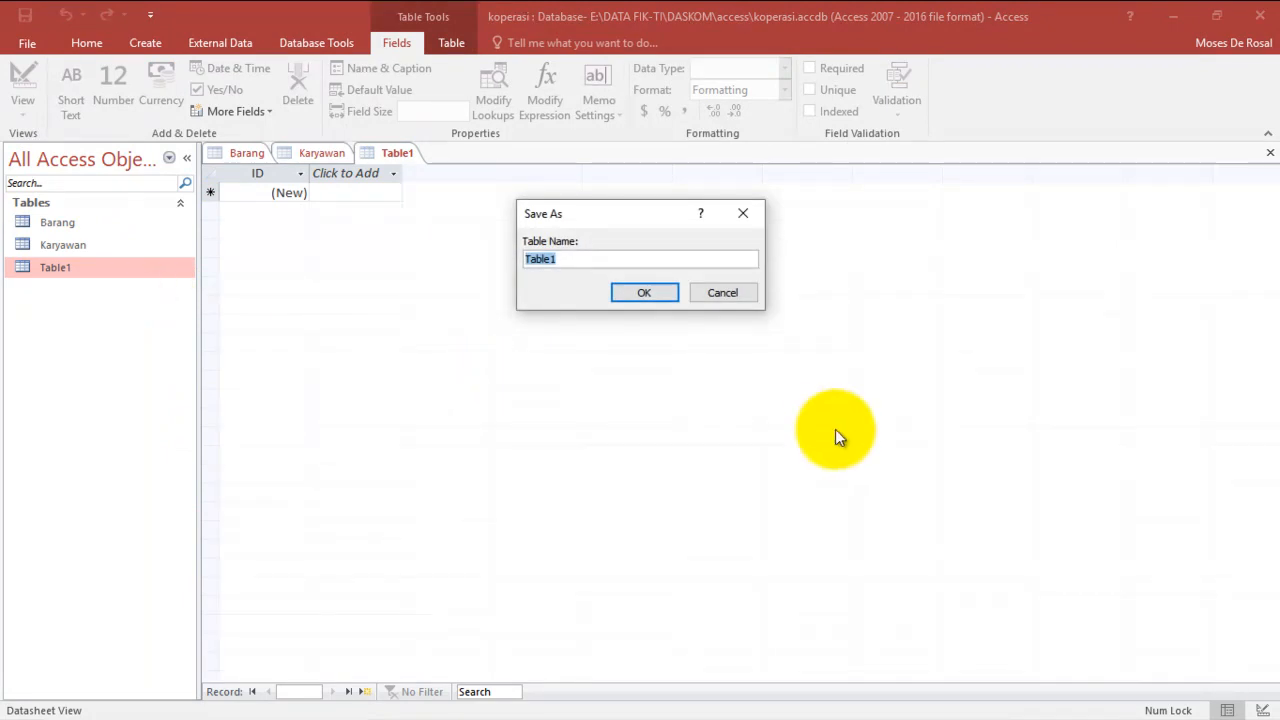
text(DetailPenjualan)
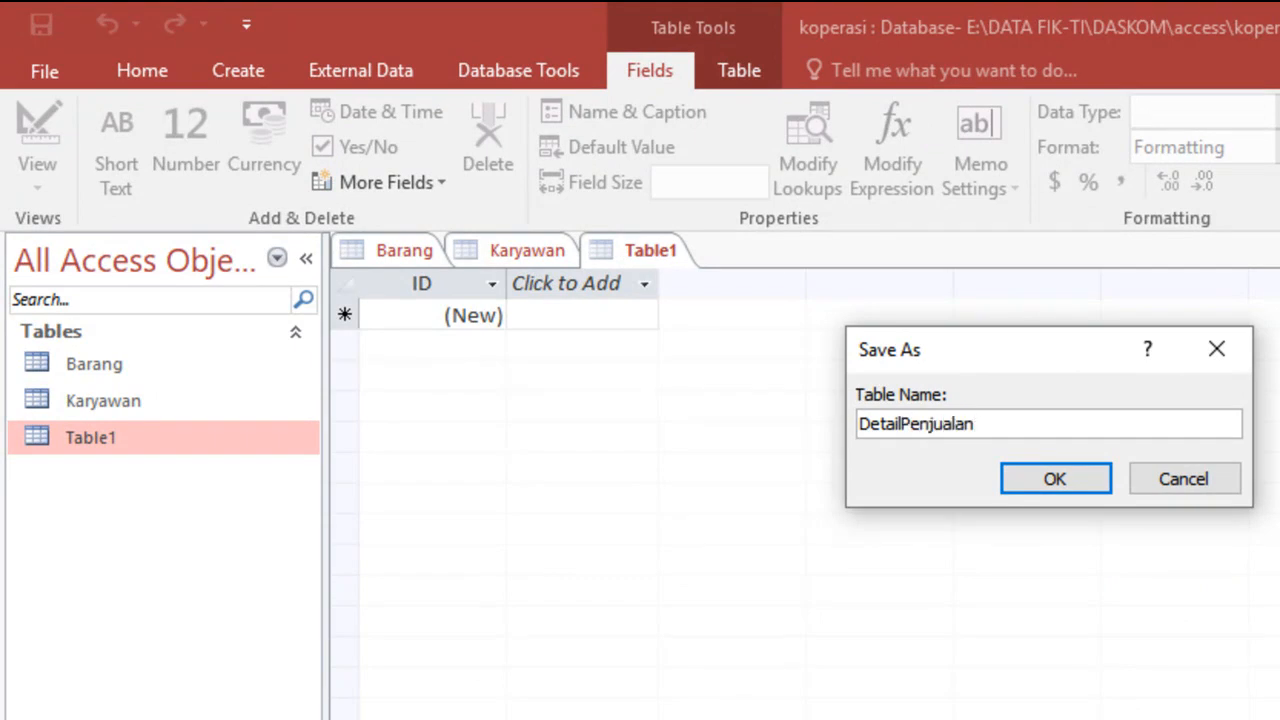
key(Return)
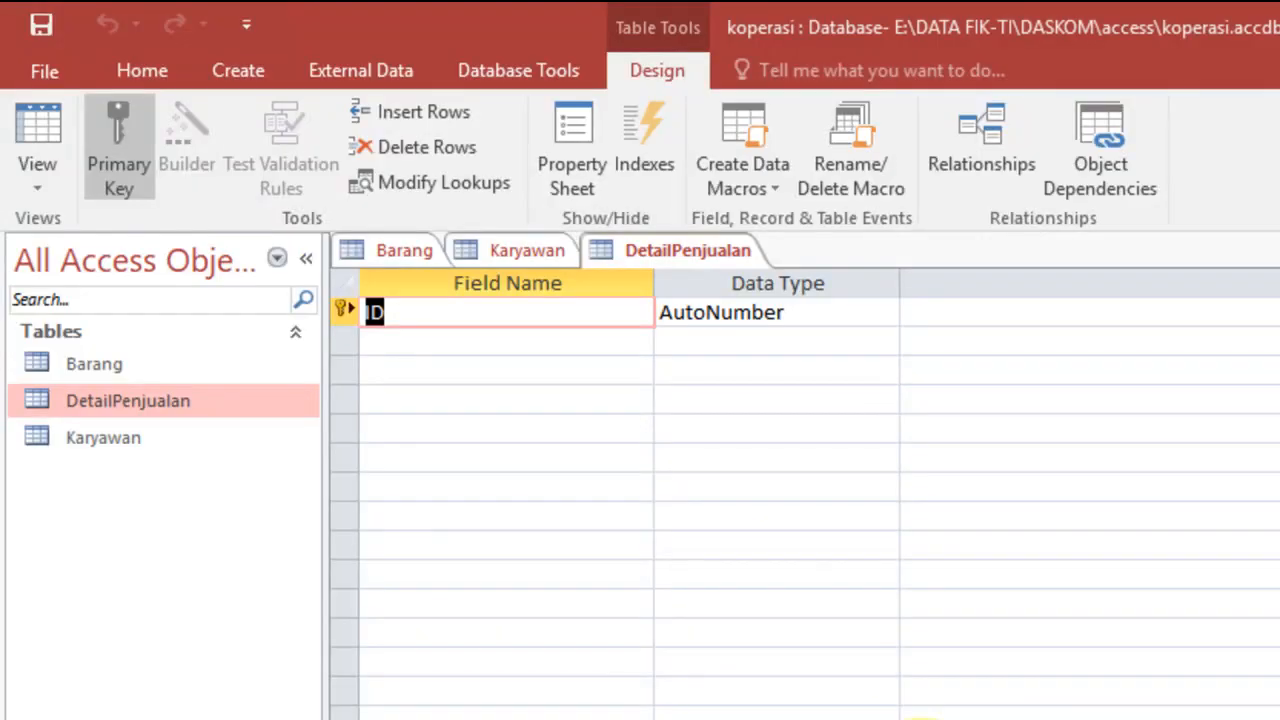
Rename the DetailPenjualan table's ID field to idDetailPenjualan and add a Short Text field named noFaktur below it.
text(idDetailPenjualan)
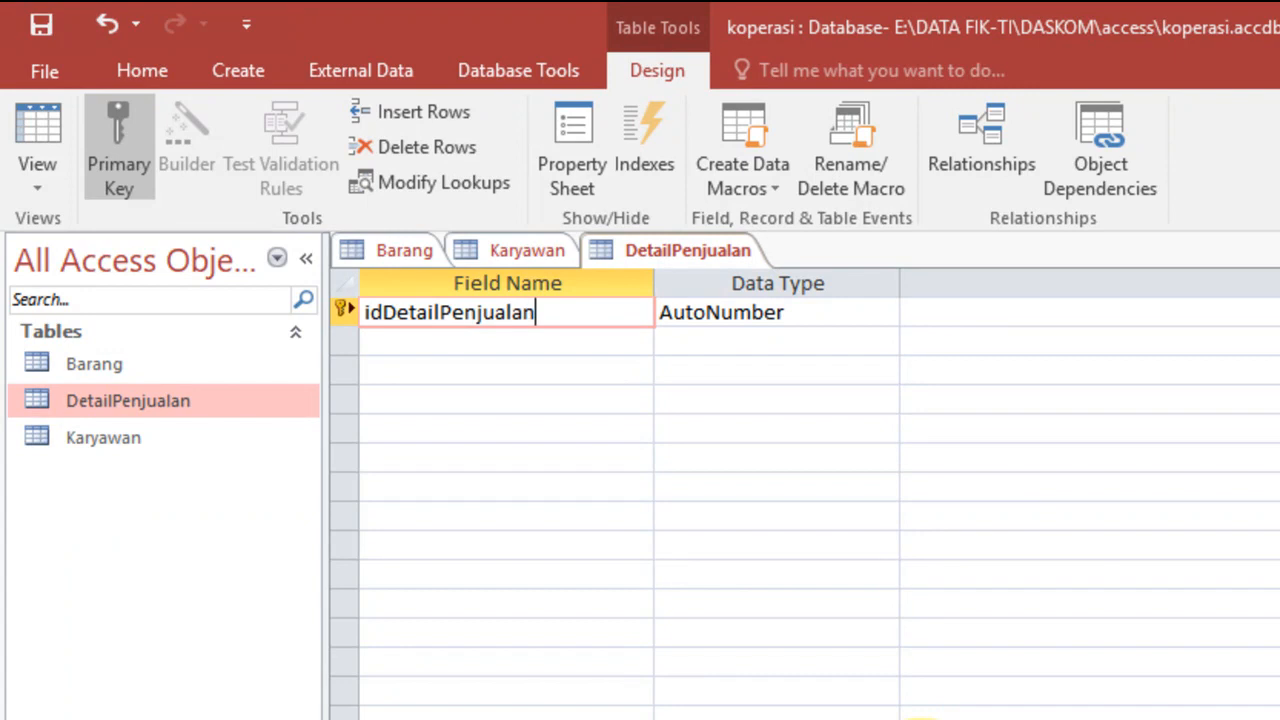
key(Tab)
key(Tab)
key(Tab)
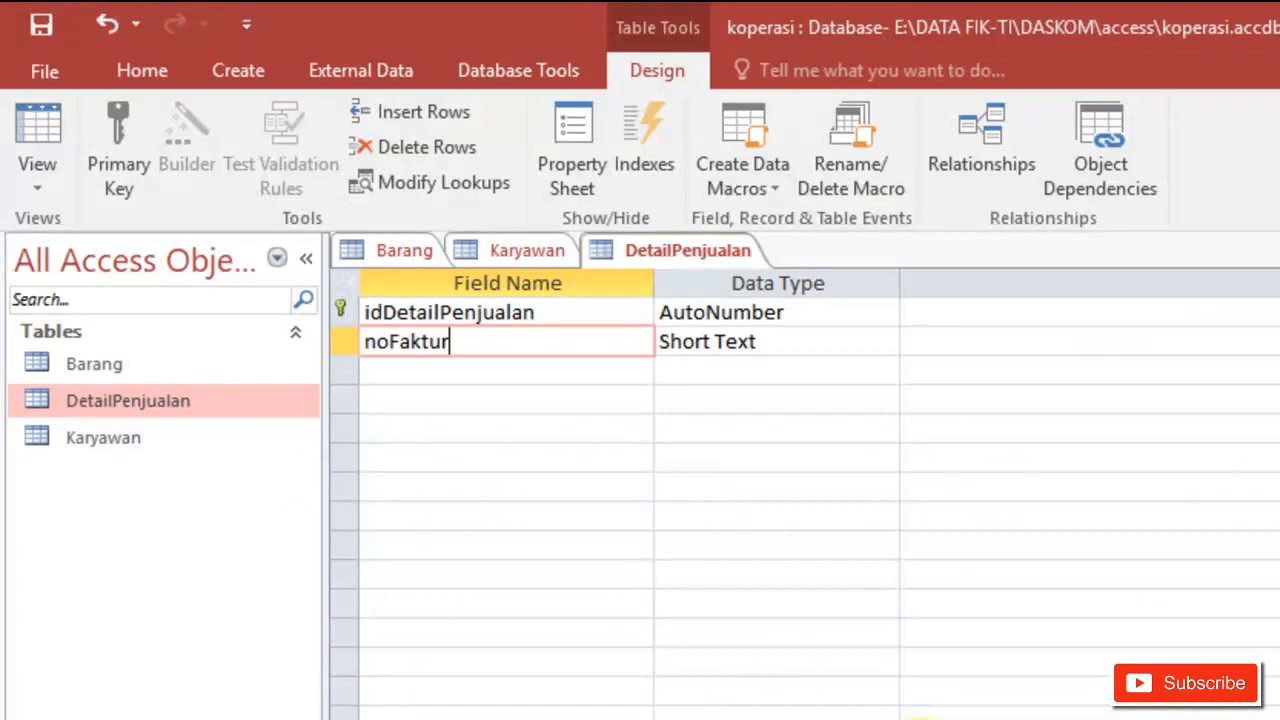
key(Tab)
key(Tab)
key(Tab)
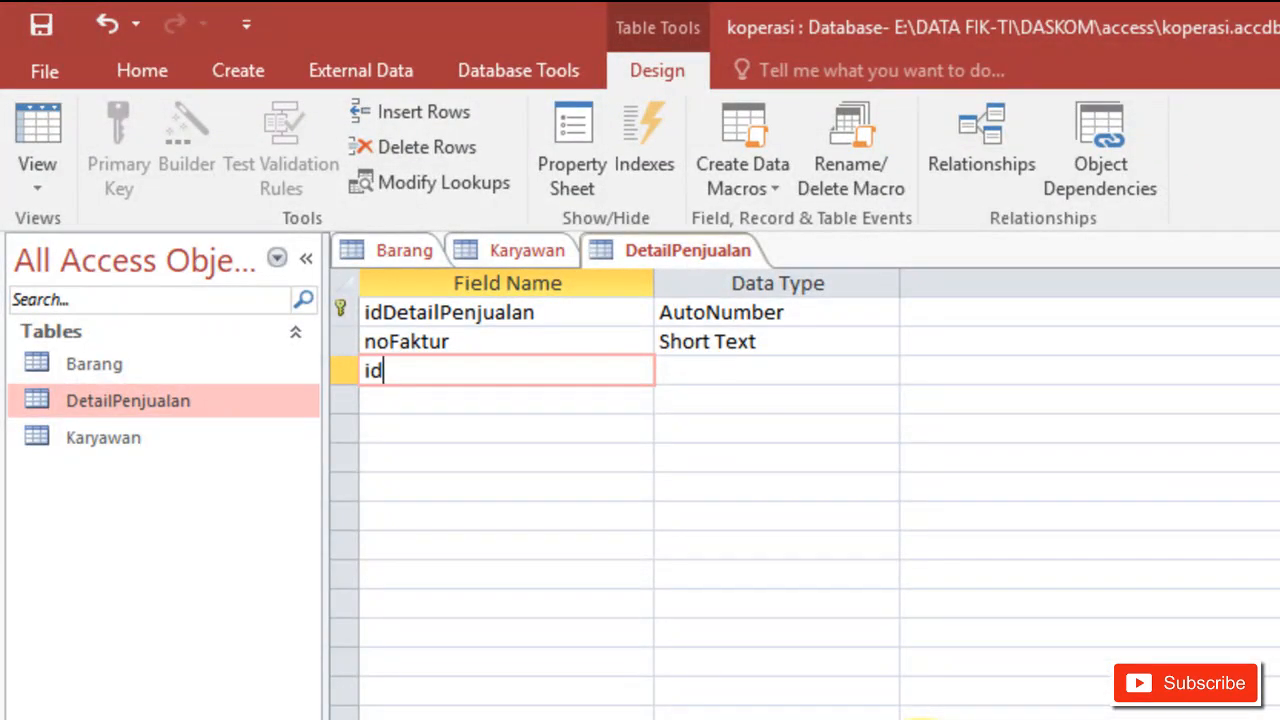
Add an idBarang field below noFaktur, consult the Barang table's idBarang values, and set the new field's data type to Number.
text(idBarang)
click(104, 360)
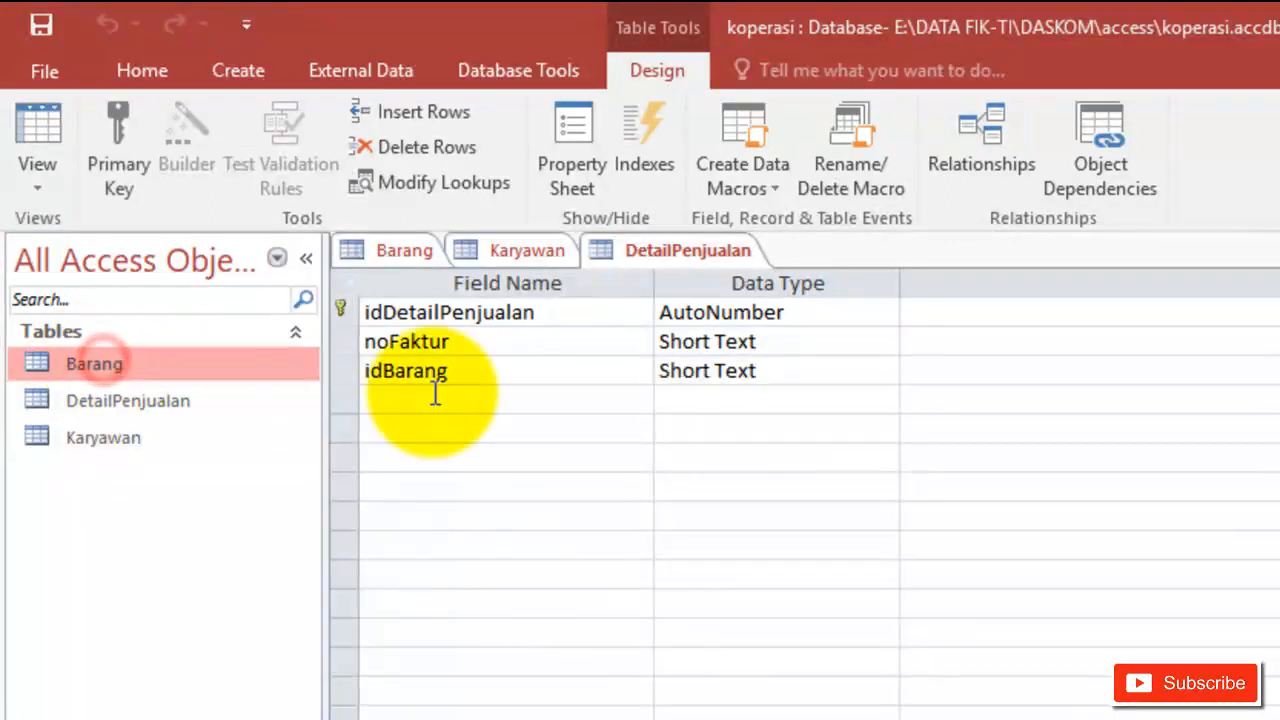
double_click(84, 364)
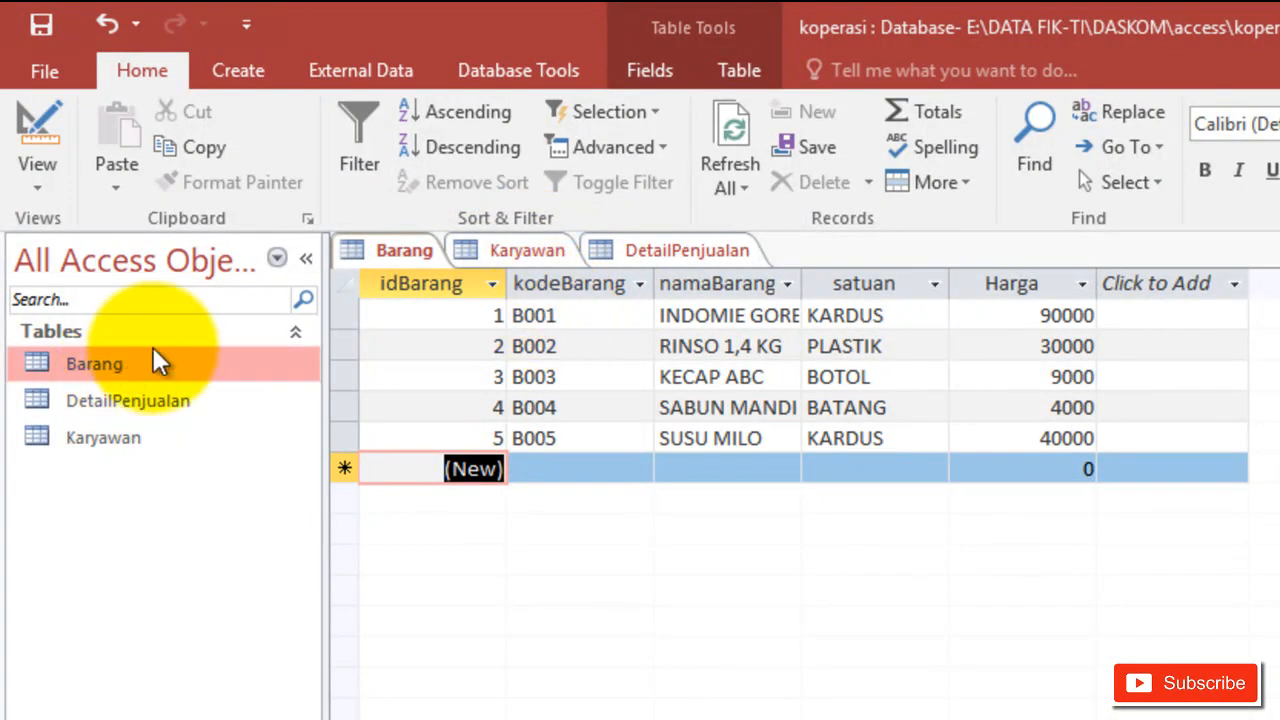
click(659, 245)
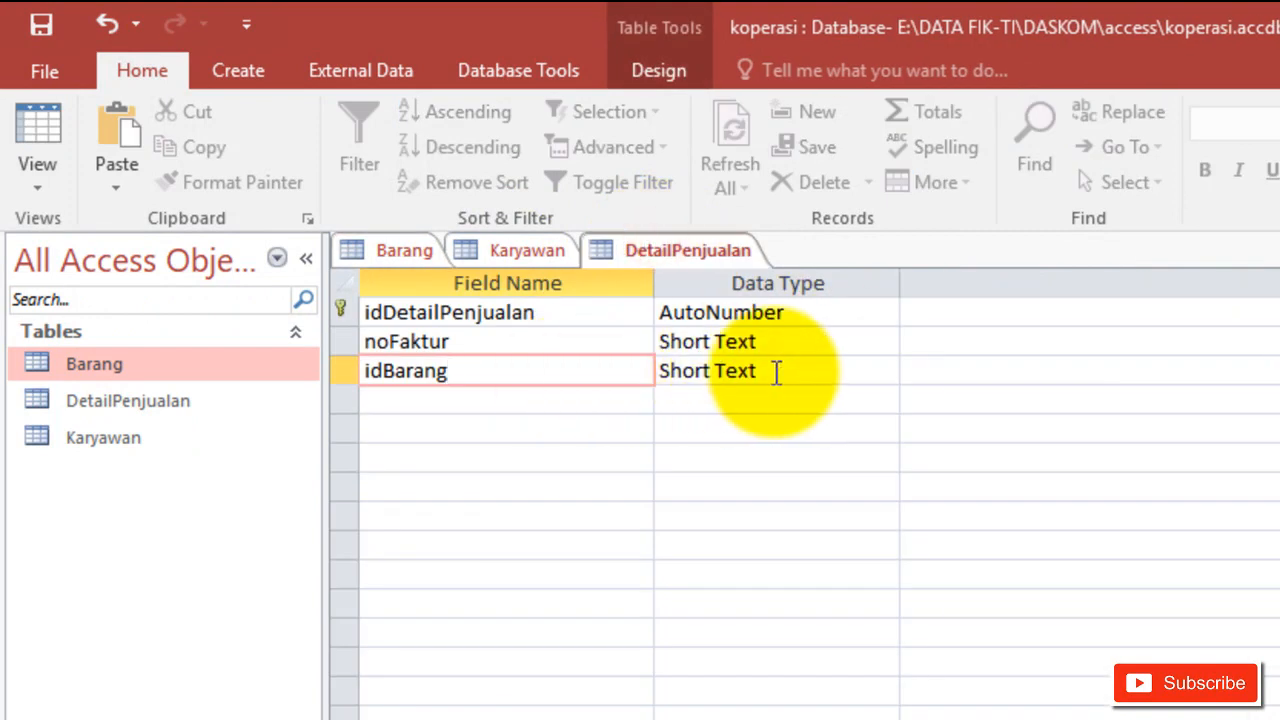
click(882, 375)
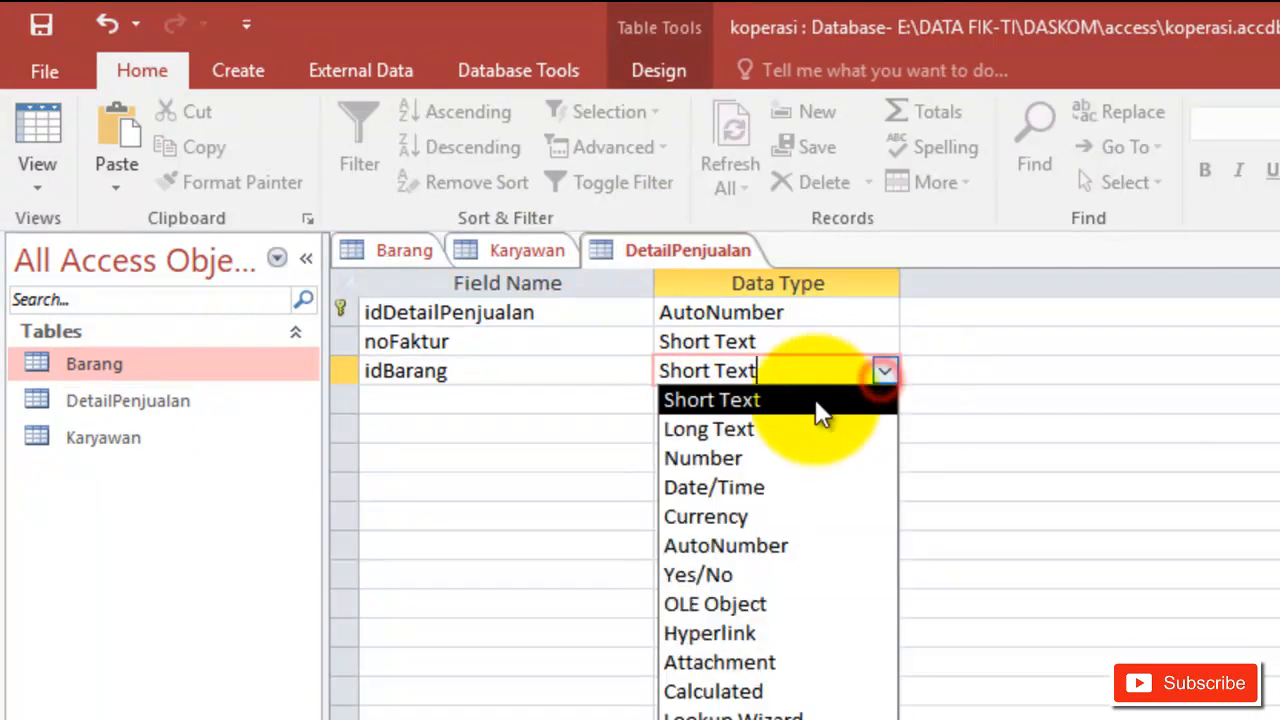
click(748, 460)
Add a field named jumlah with the Number data type below idBarang.
click(466, 404)
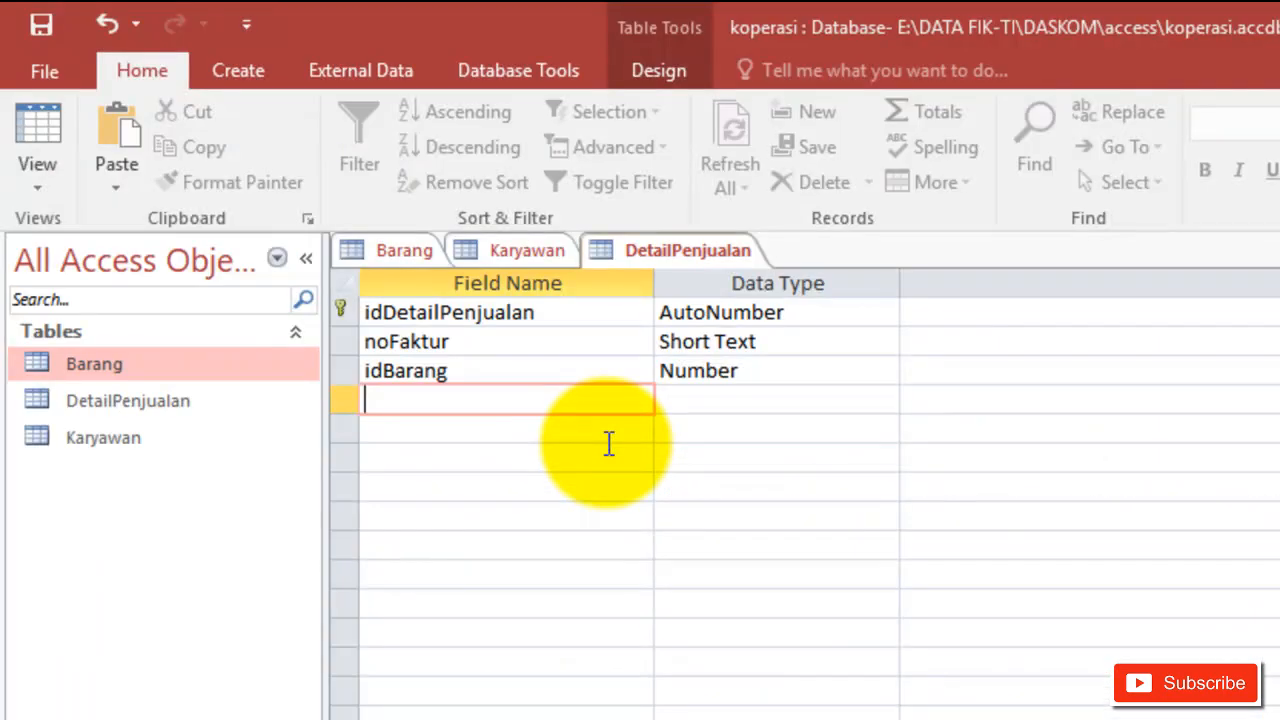
text(jumlah)
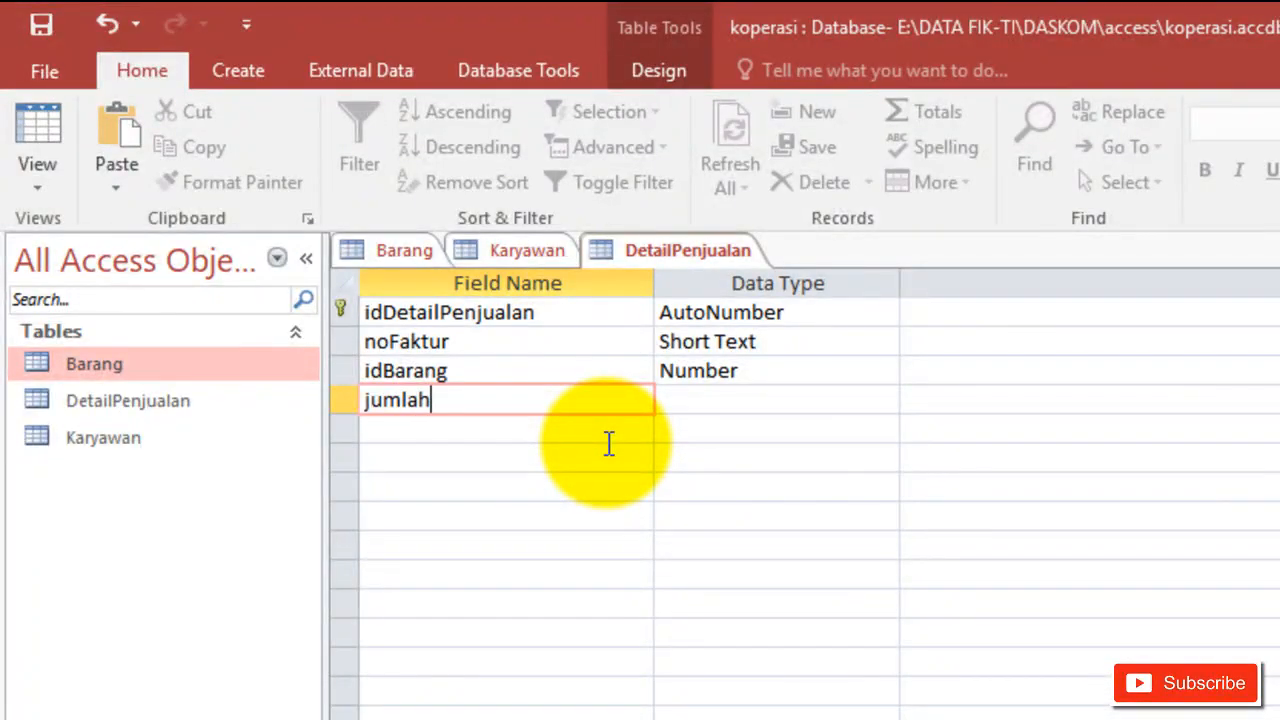
key(Tab)
text(Num)
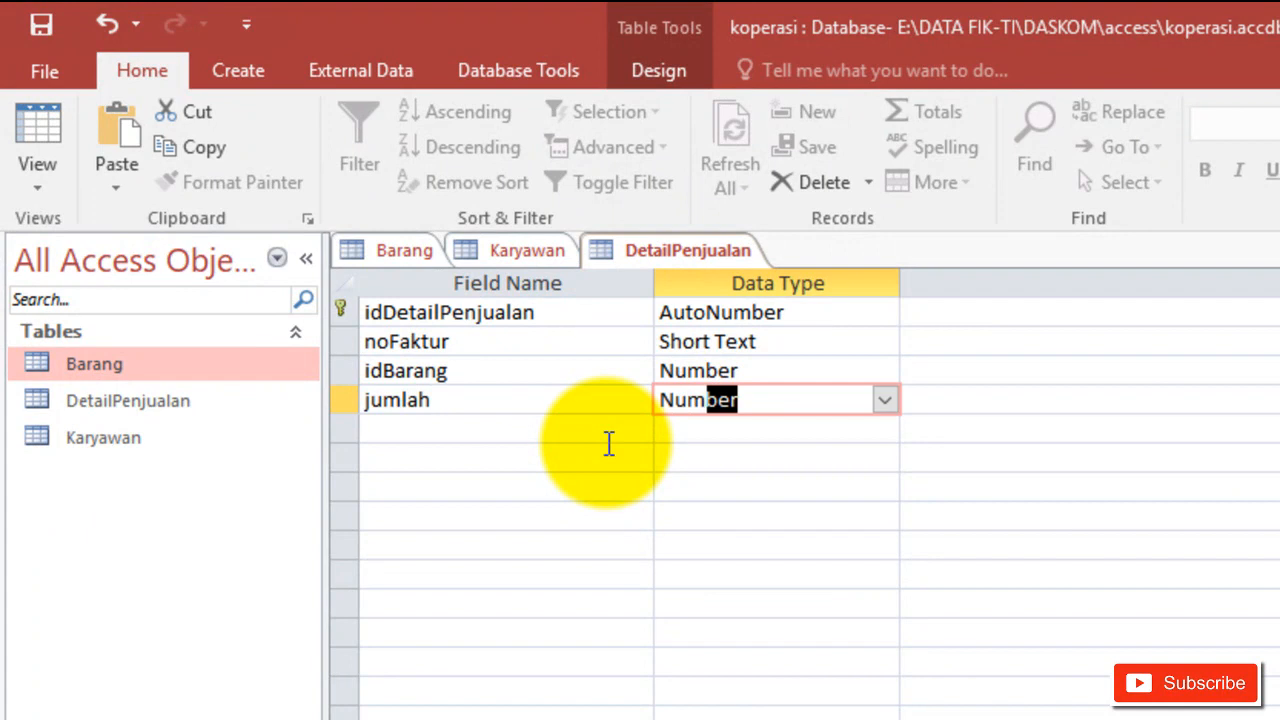
key(Tab)
key(Tab)
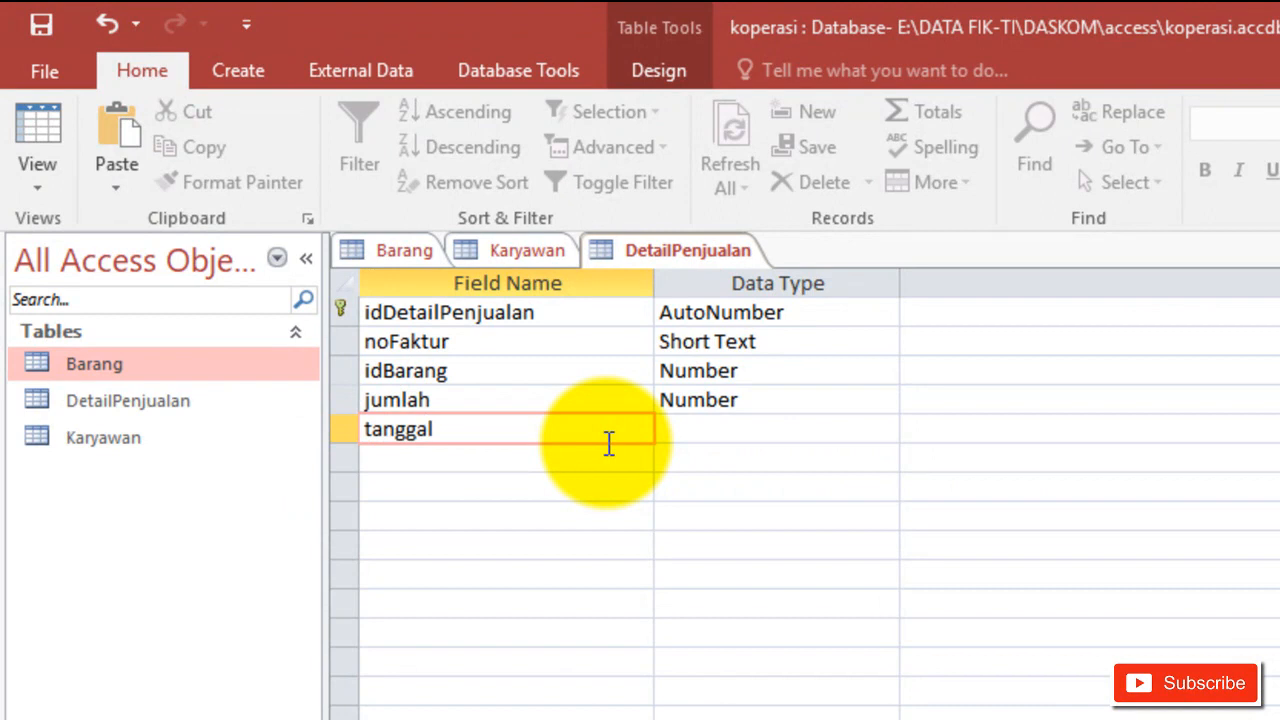
Add a field named tanggal with the Date/Time data type below jumlah.
text(tanggal)
key(Tab)
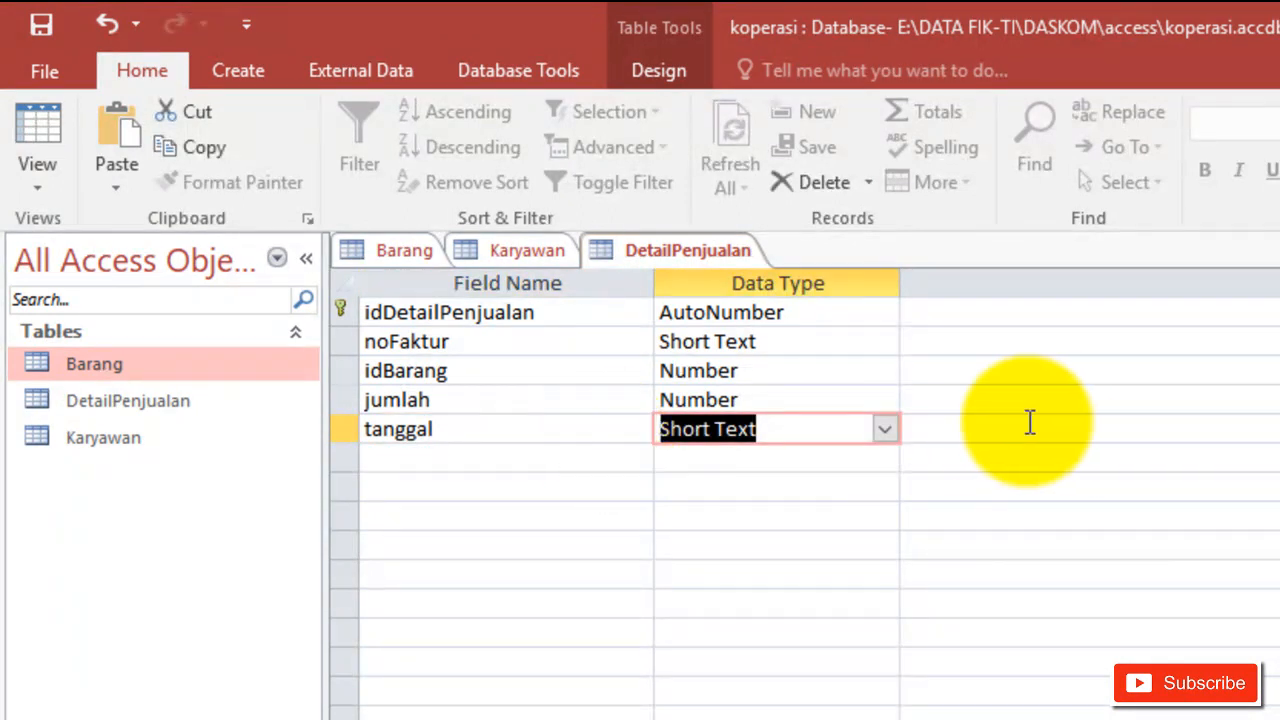
click(887, 428)
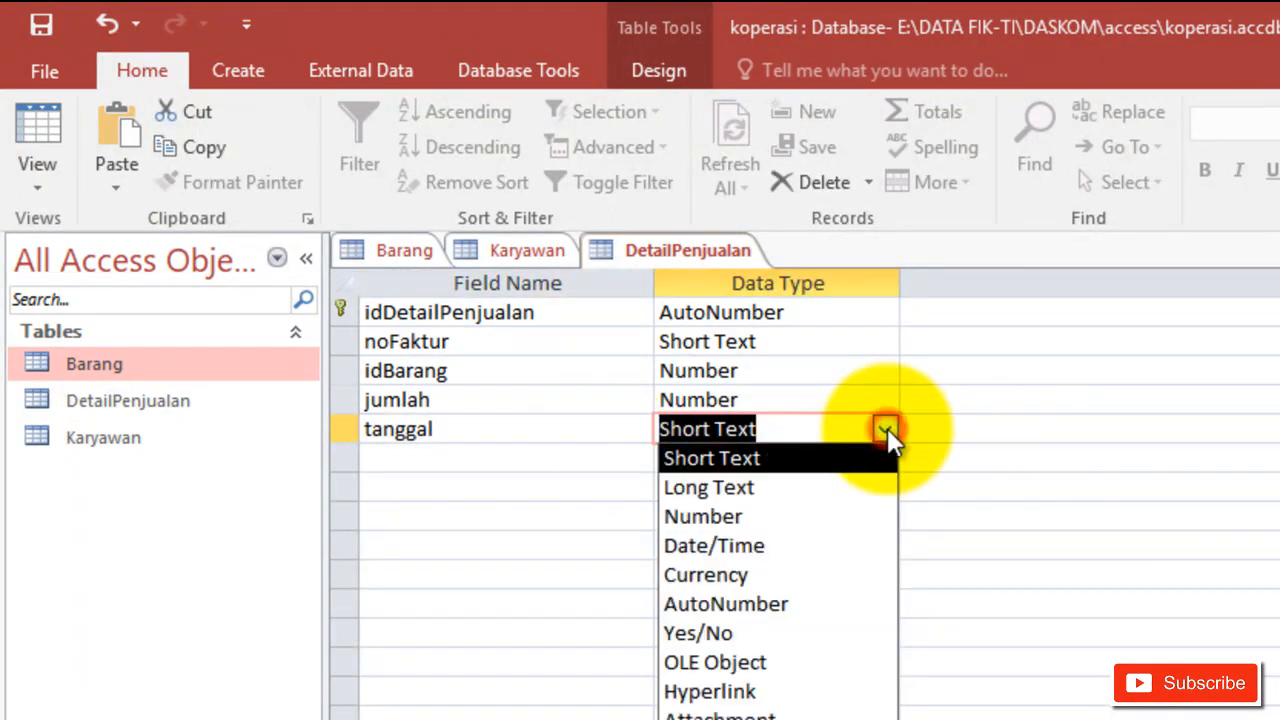
click(770, 548)
Add a field named idKaryawan with the Number data type below tanggal and save the DetailPenjualan table.
click(486, 460)
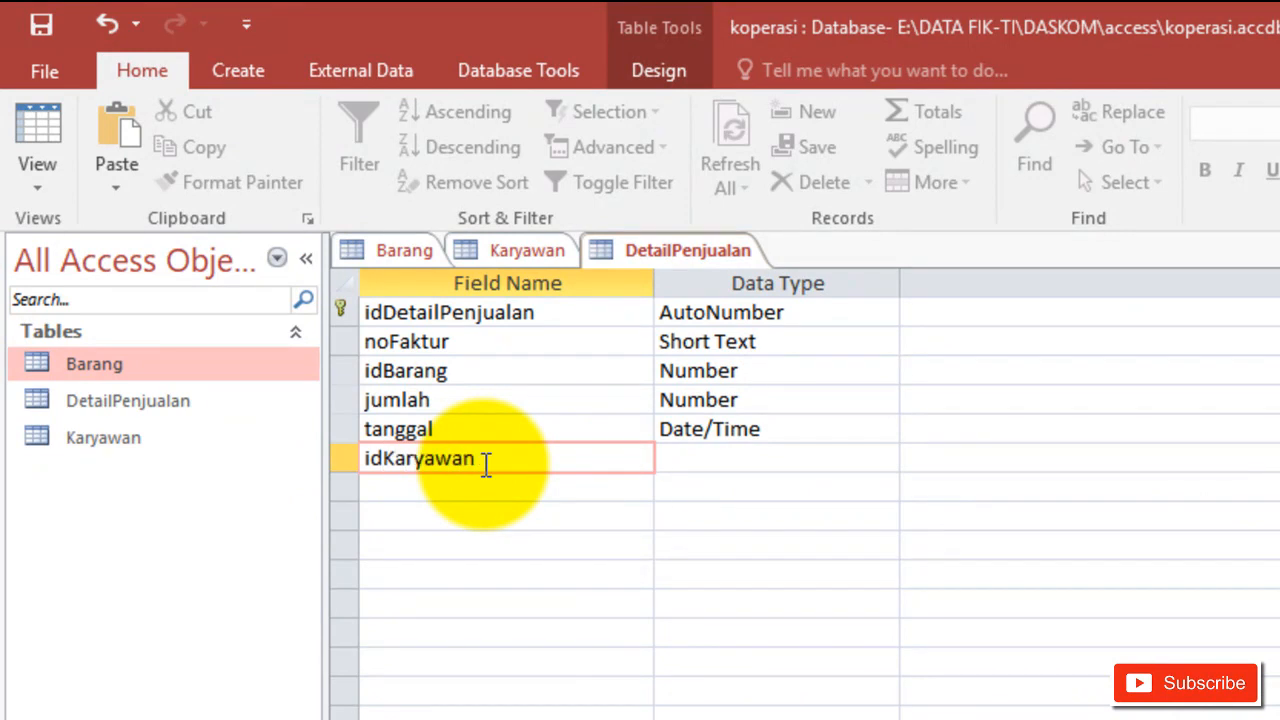
key(Tab)
text(num)
key(Tab)
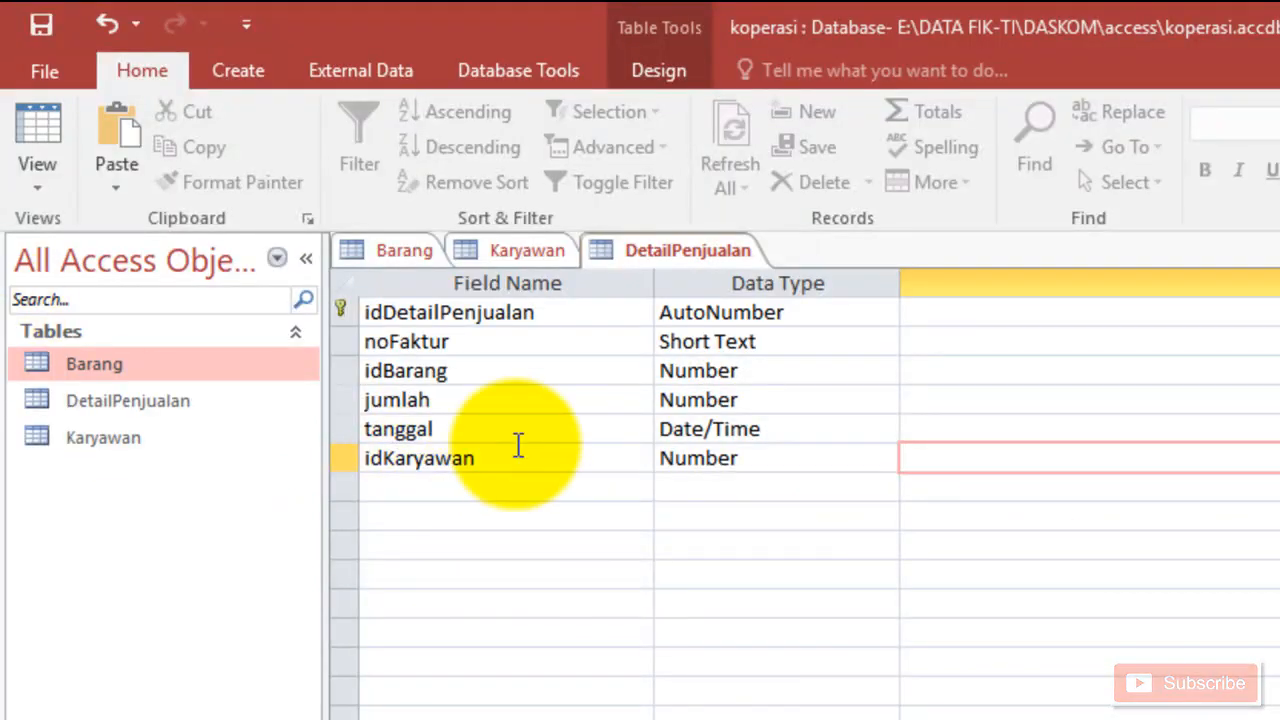
click(40, 24)
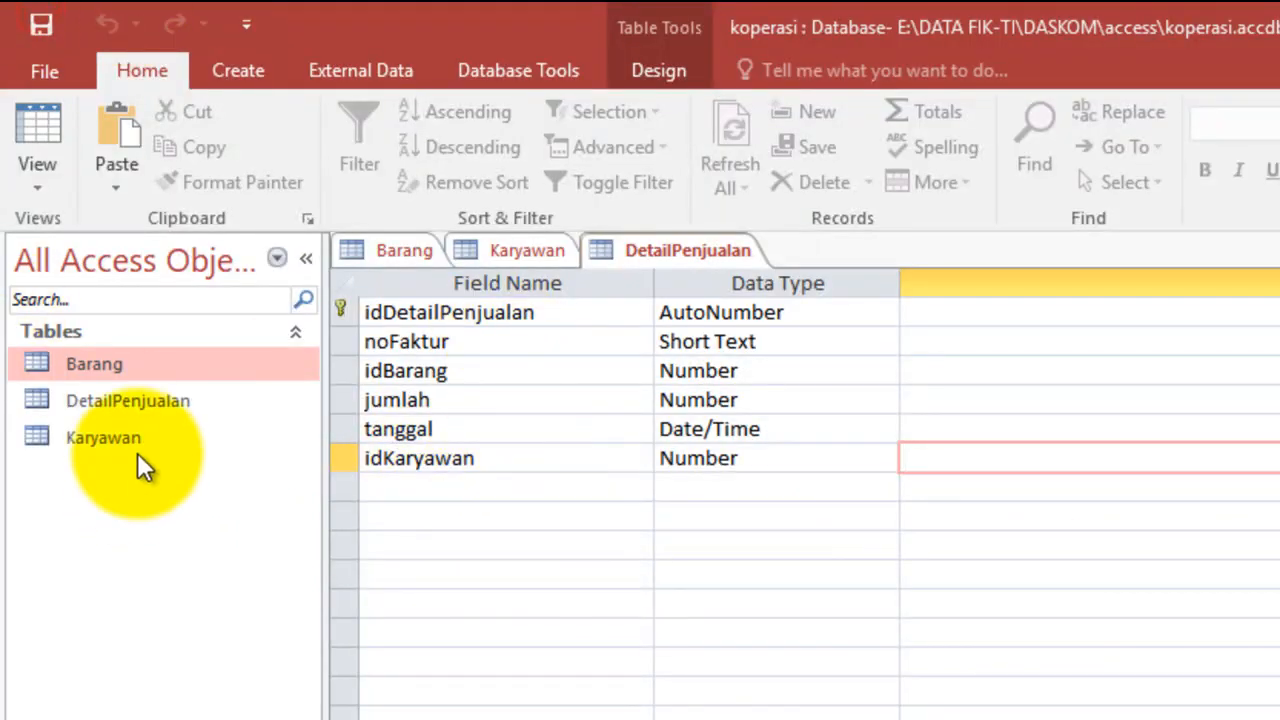
Examine the idKaryawan values in the Karyawan table's records and return to the DetailPenjualan design.
double_click(105, 437)
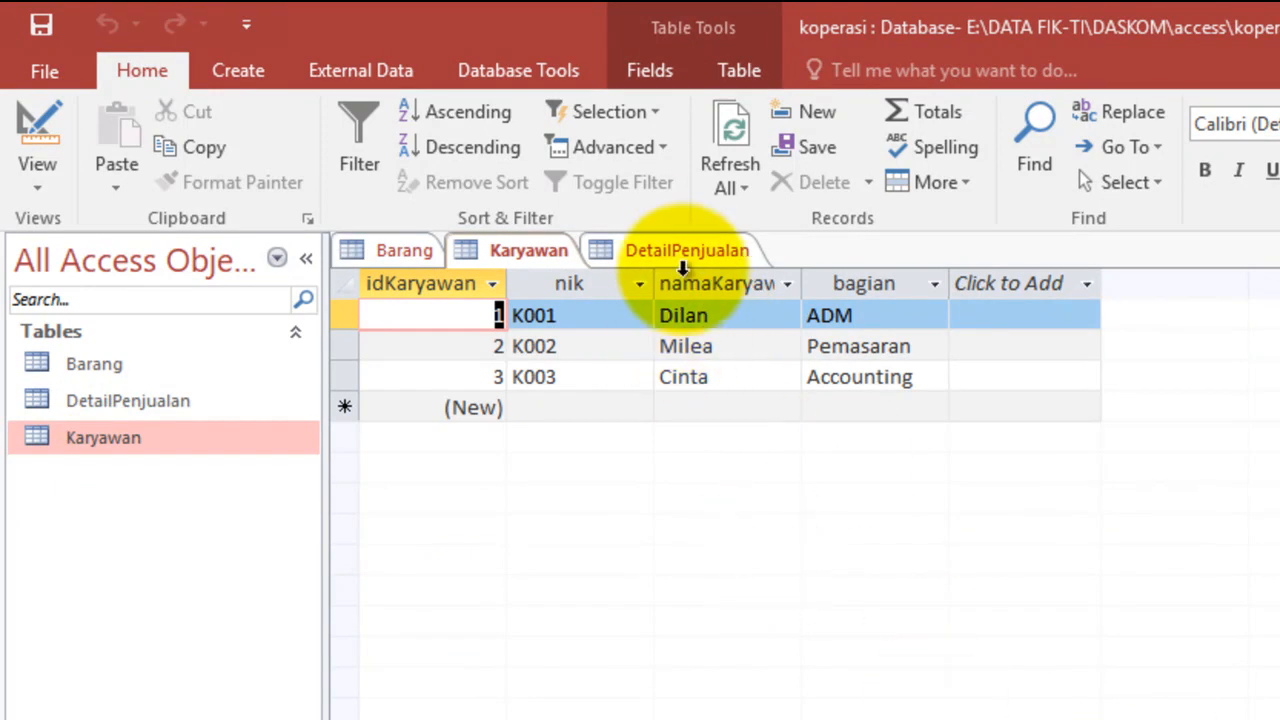
click(682, 251)
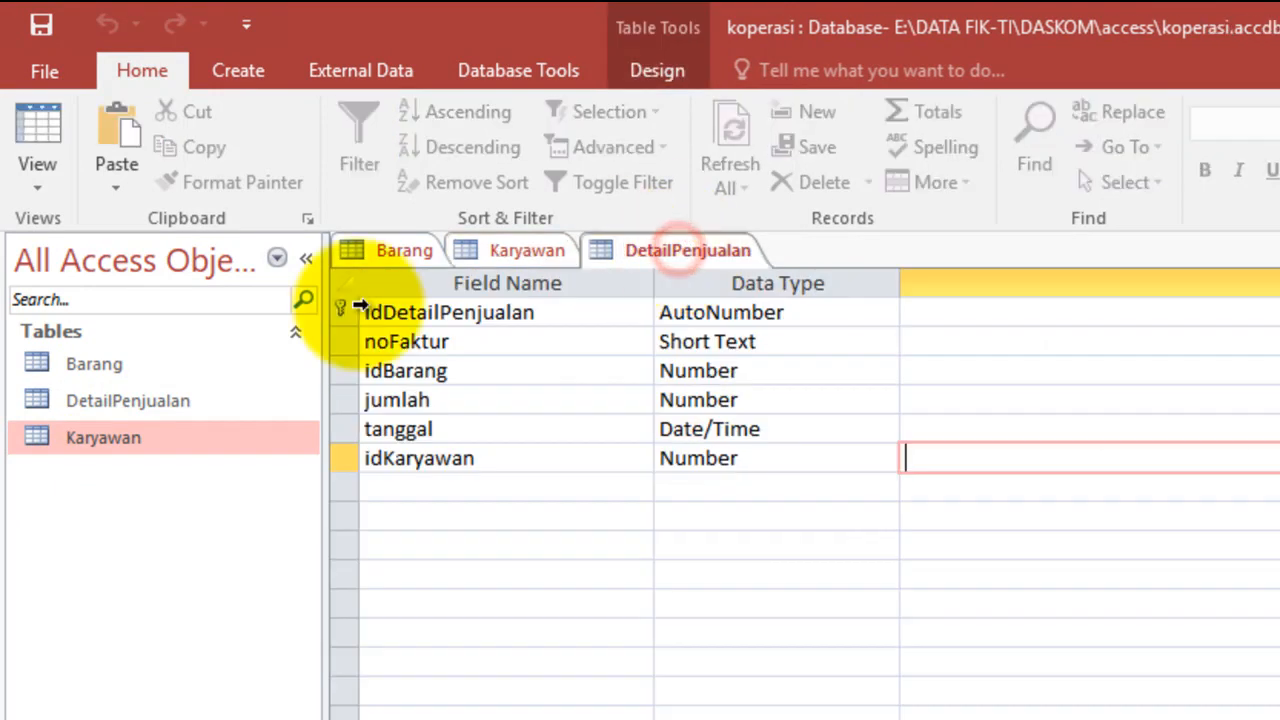
right_click(113, 440)
click(186, 451)
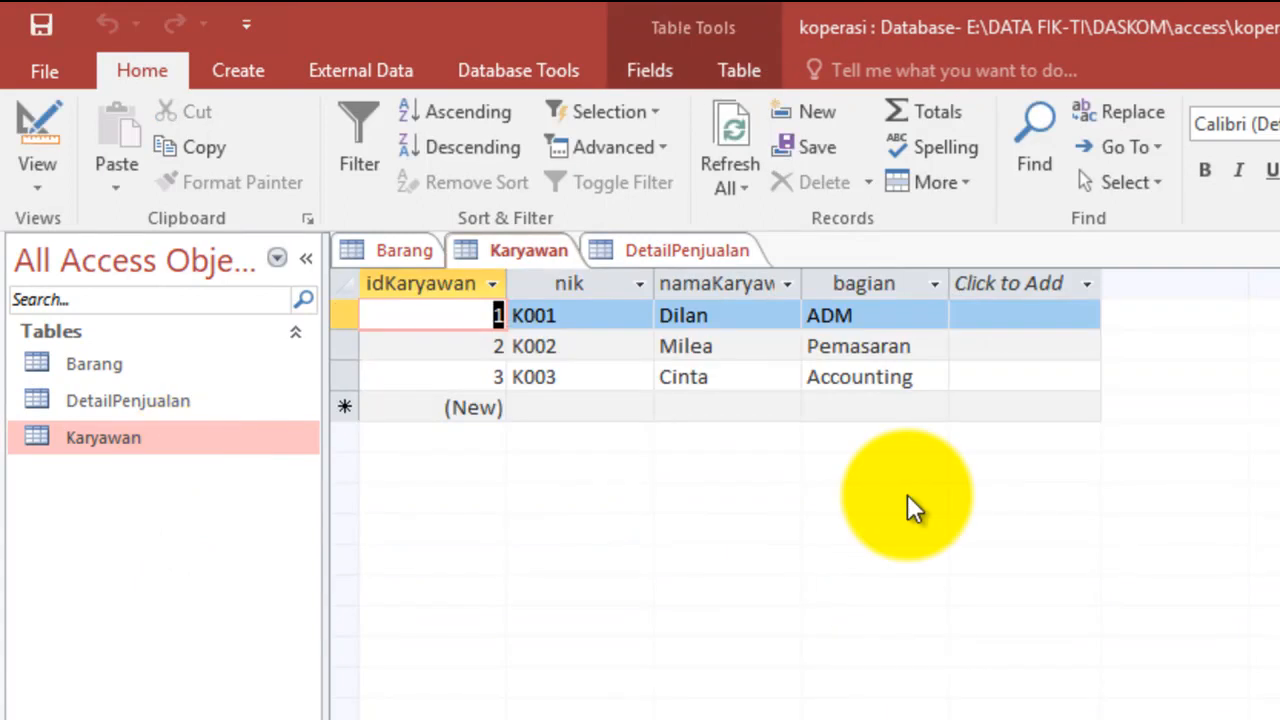
click(642, 250)
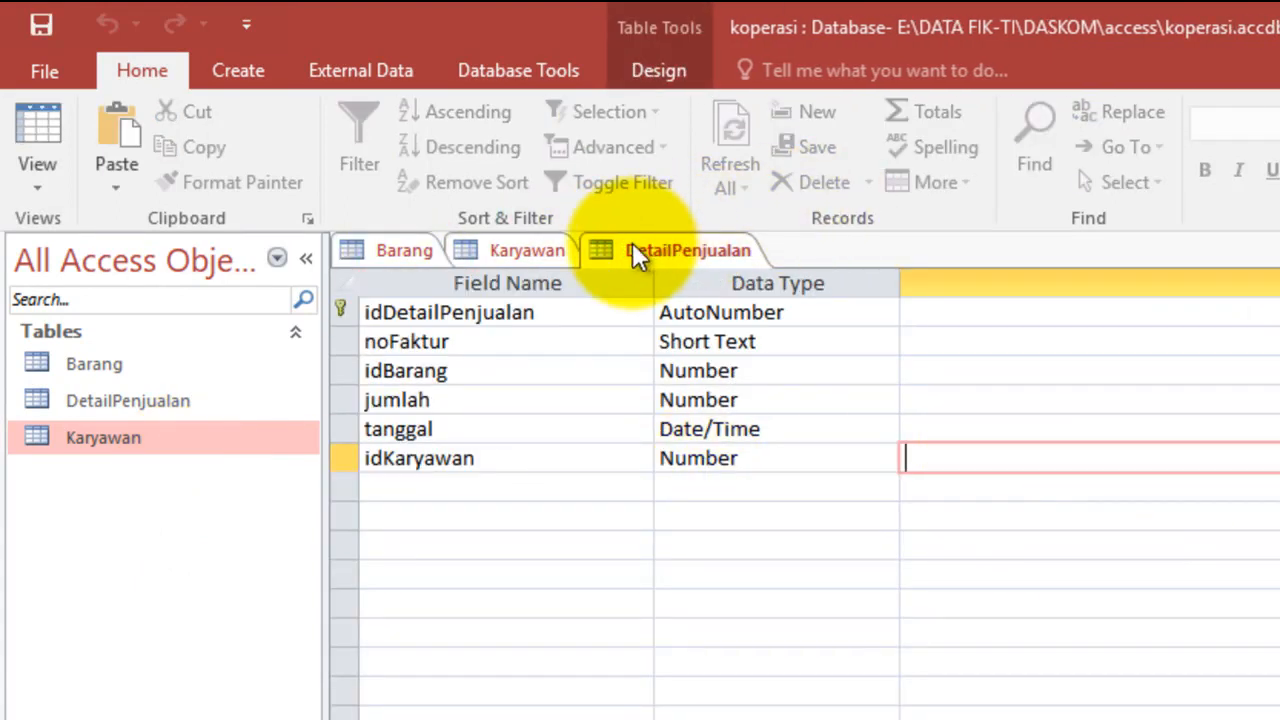
Open the DetailPenjualan table in Datasheet View and consult the next presentation slide for the sample records.
click(117, 402)
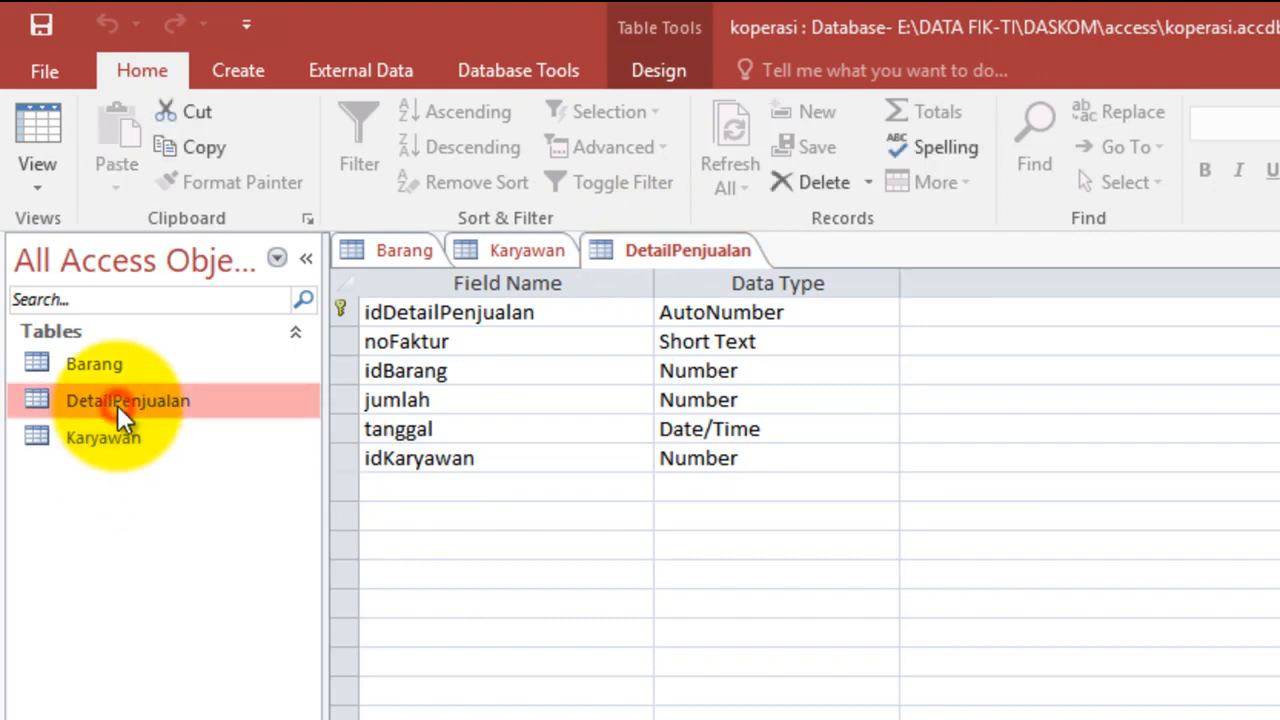
right_click(117, 405)
click(211, 428)
key(alt+Tab)
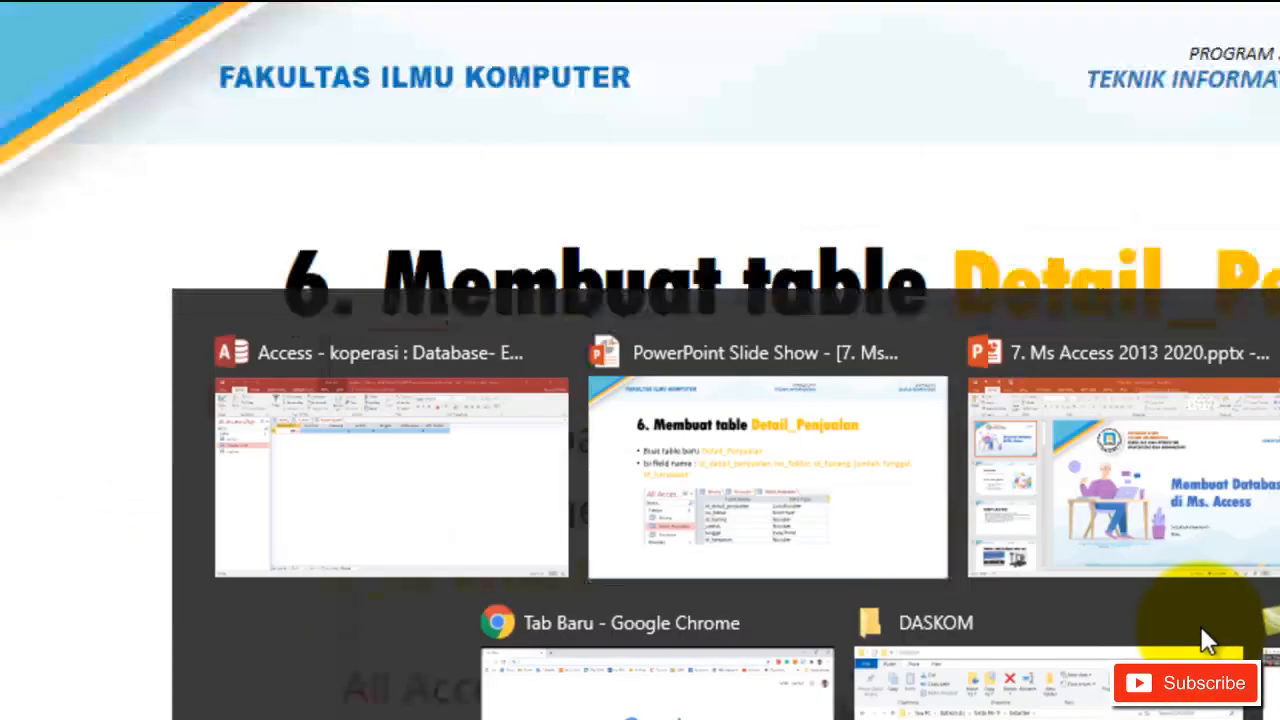
key(Right)
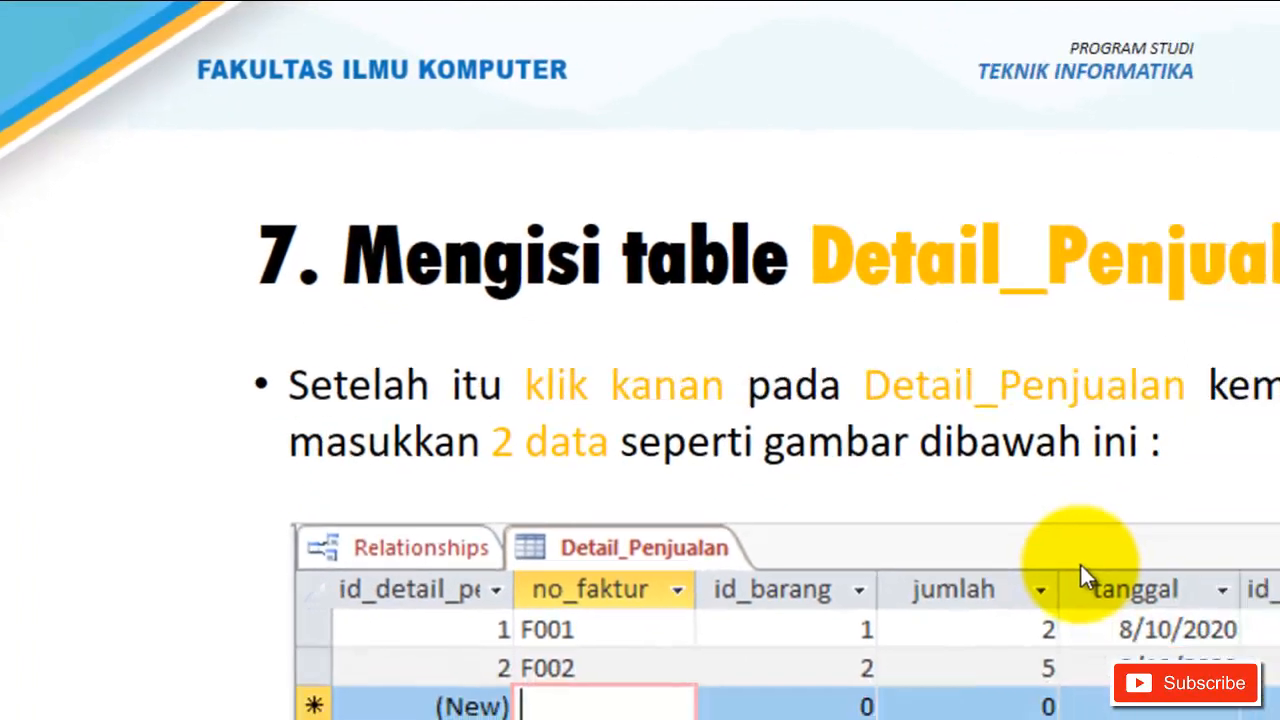
key(alt+Tab)
Fill the first DetailPenjualan record with noFaktur F001, idBarang 1 and jumlah 2, and check the slide for the date.
key(Tab)
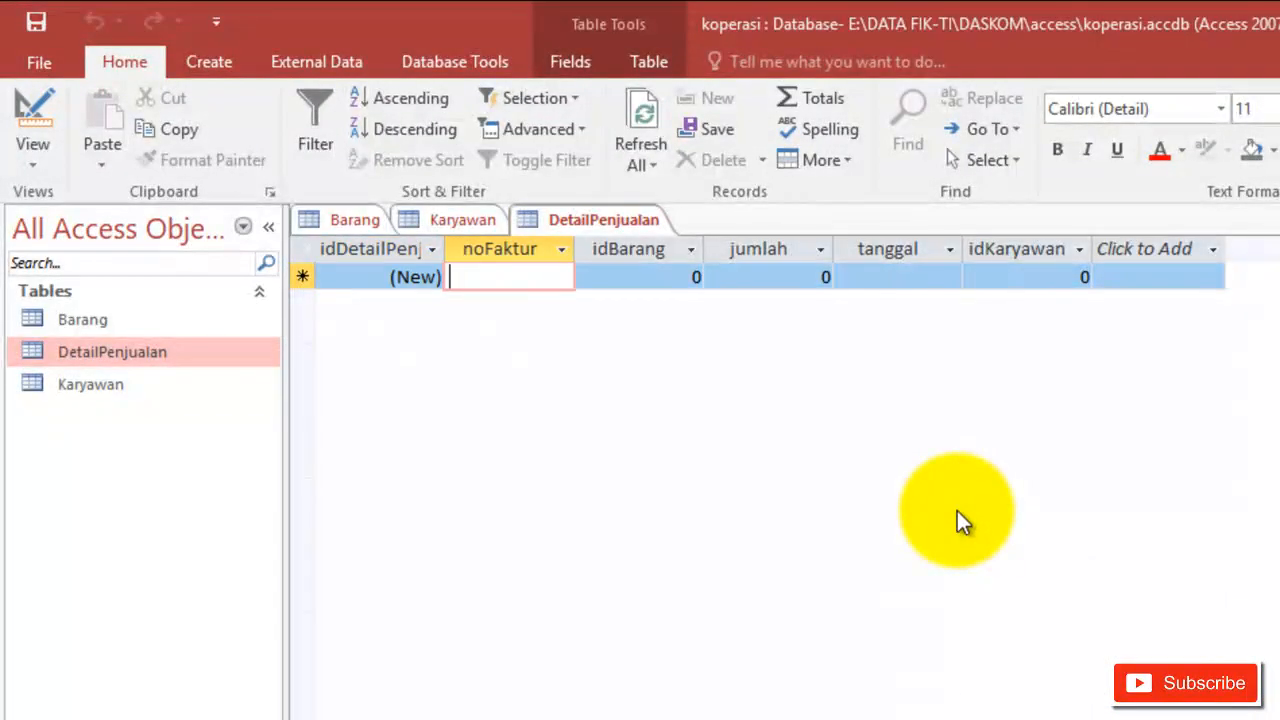
text(F001)
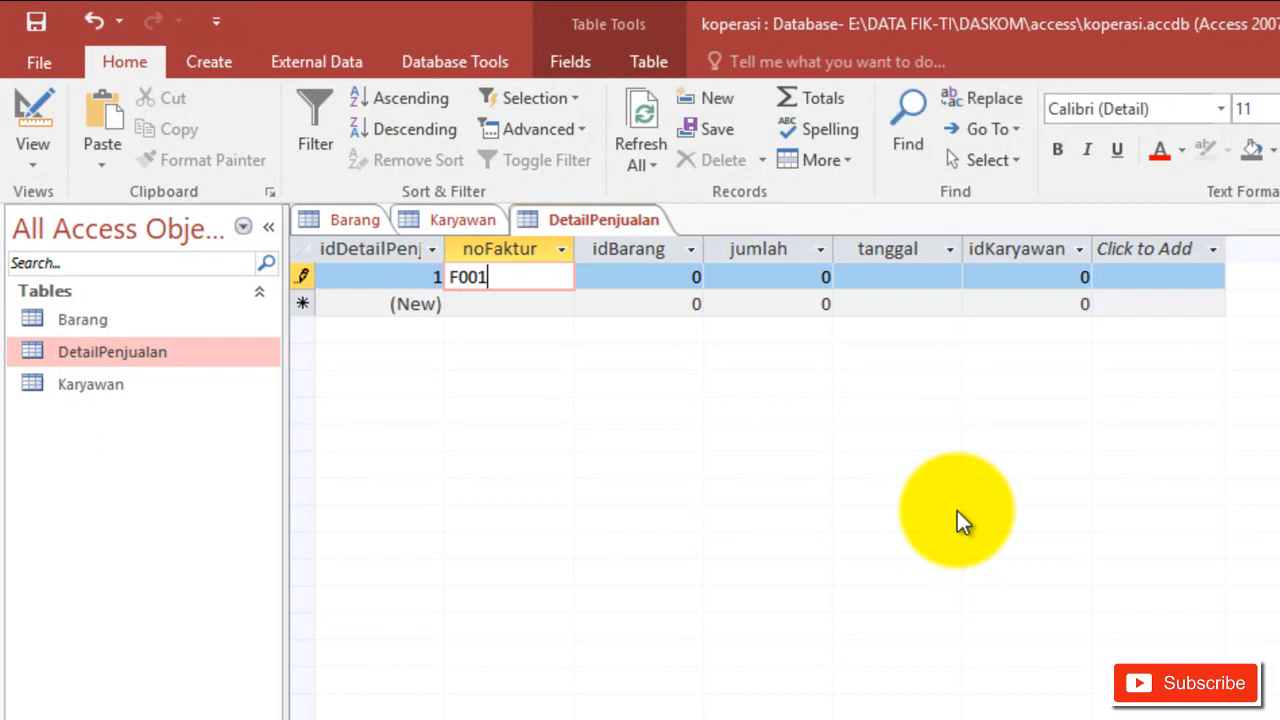
key(Tab)
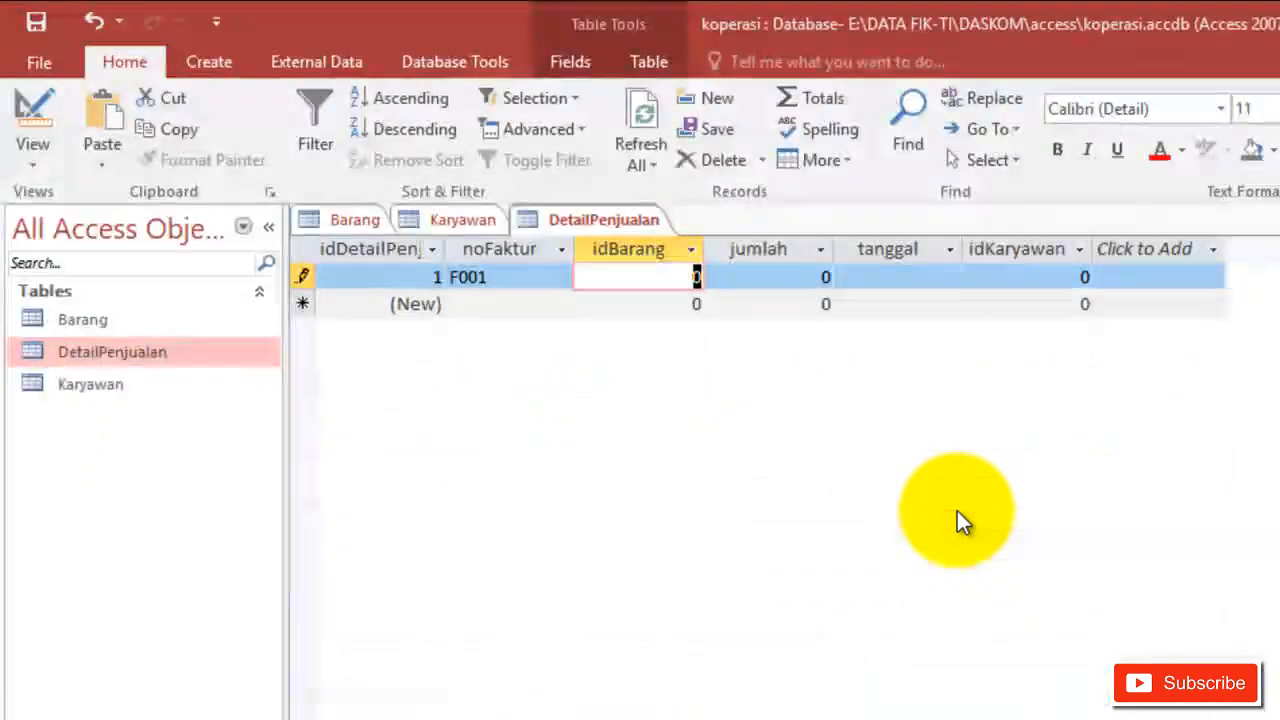
text(1)
key(Tab)
text(2)
key(Tab)
key(alt+Tab)
key(alt+Tab)
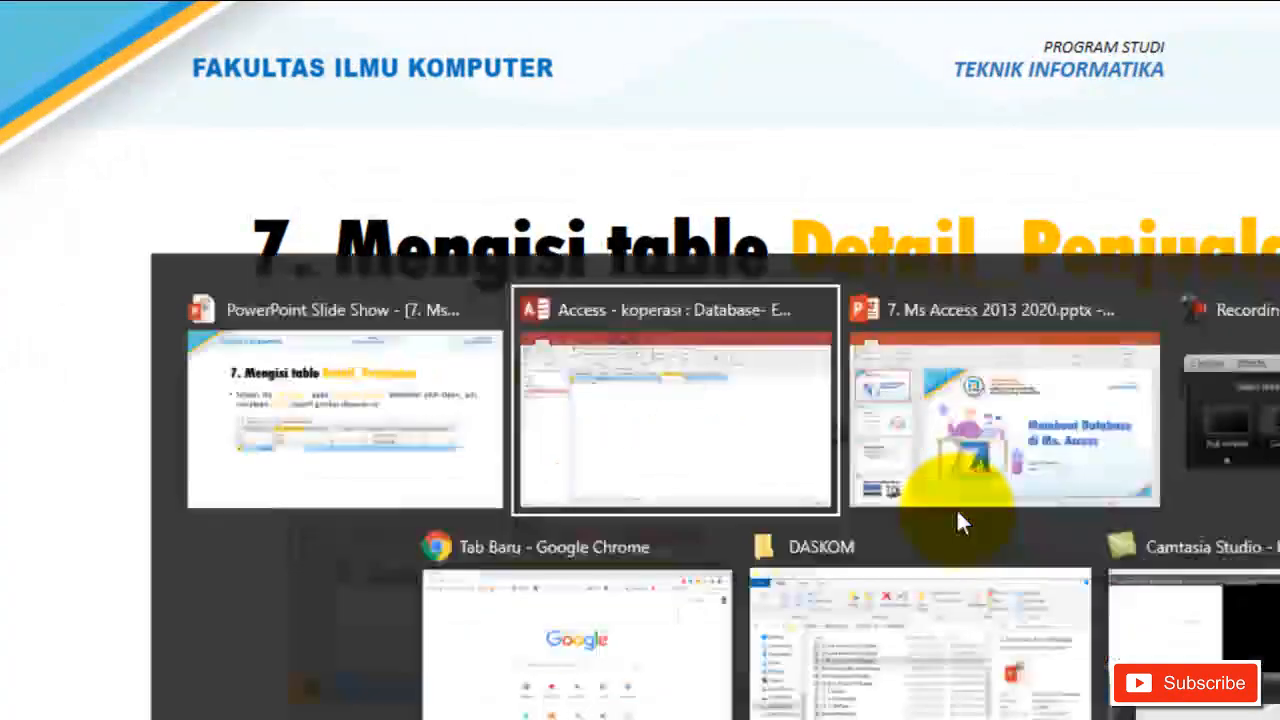
Complete the first DetailPenjualan record with tanggal 11/2/2020 and idKaryawan 1.
click(975, 276)
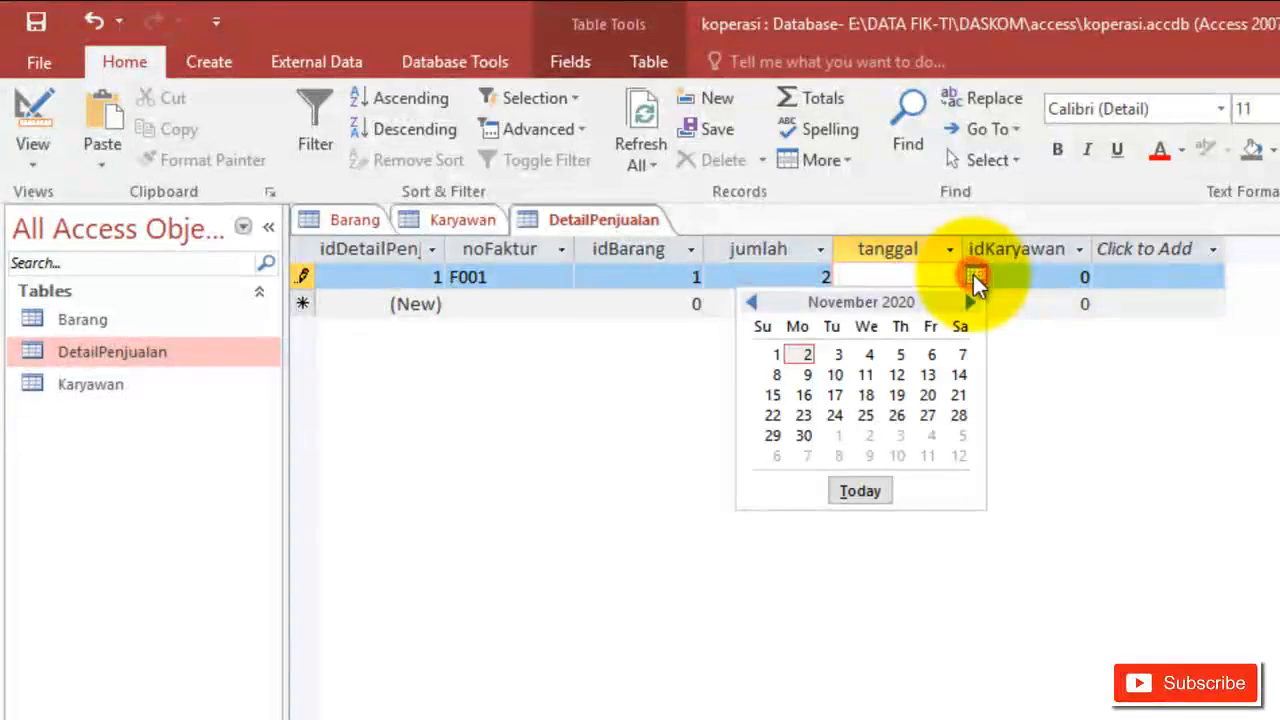
click(806, 356)
click(1030, 277)
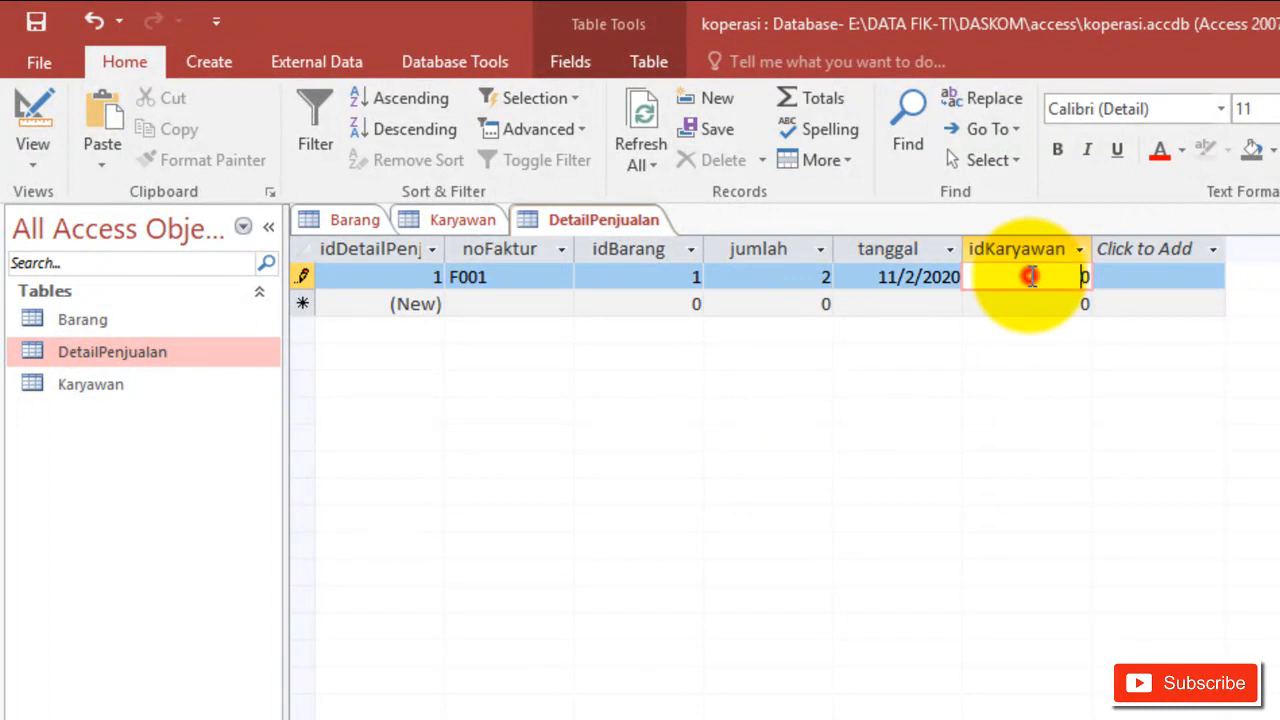
key(alt+Tab)
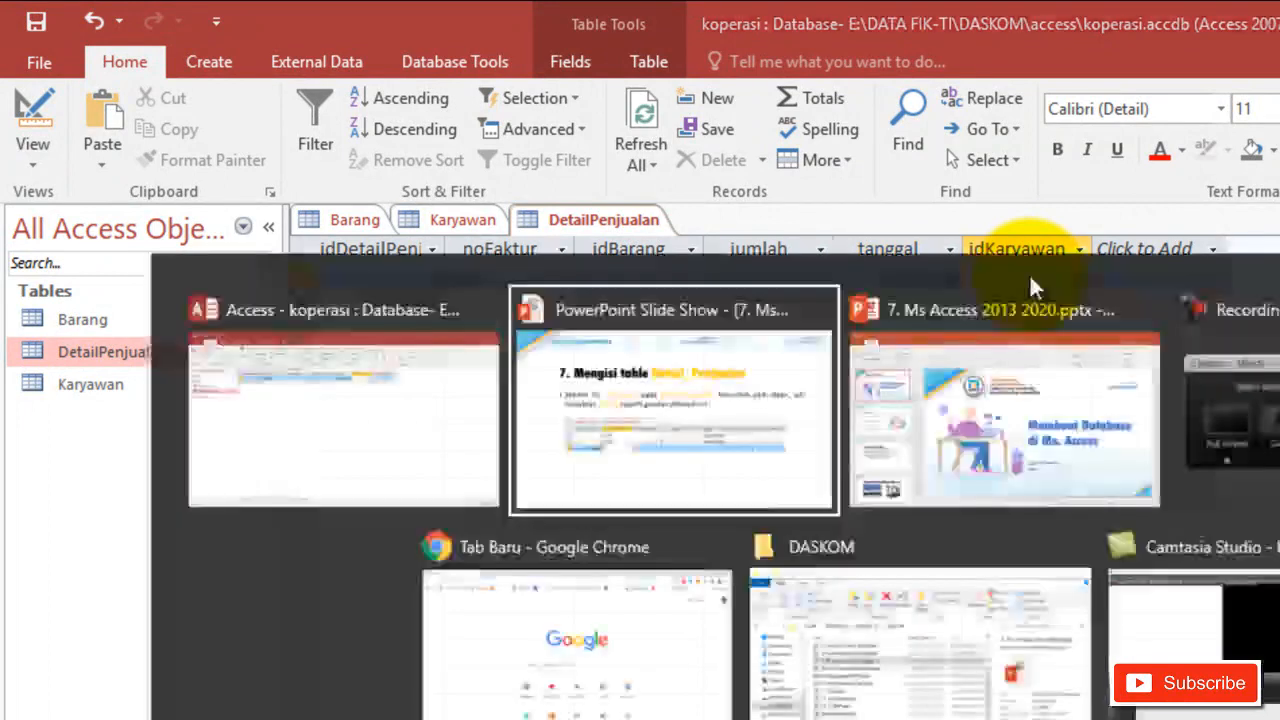
key(Escape)
key(Tab)
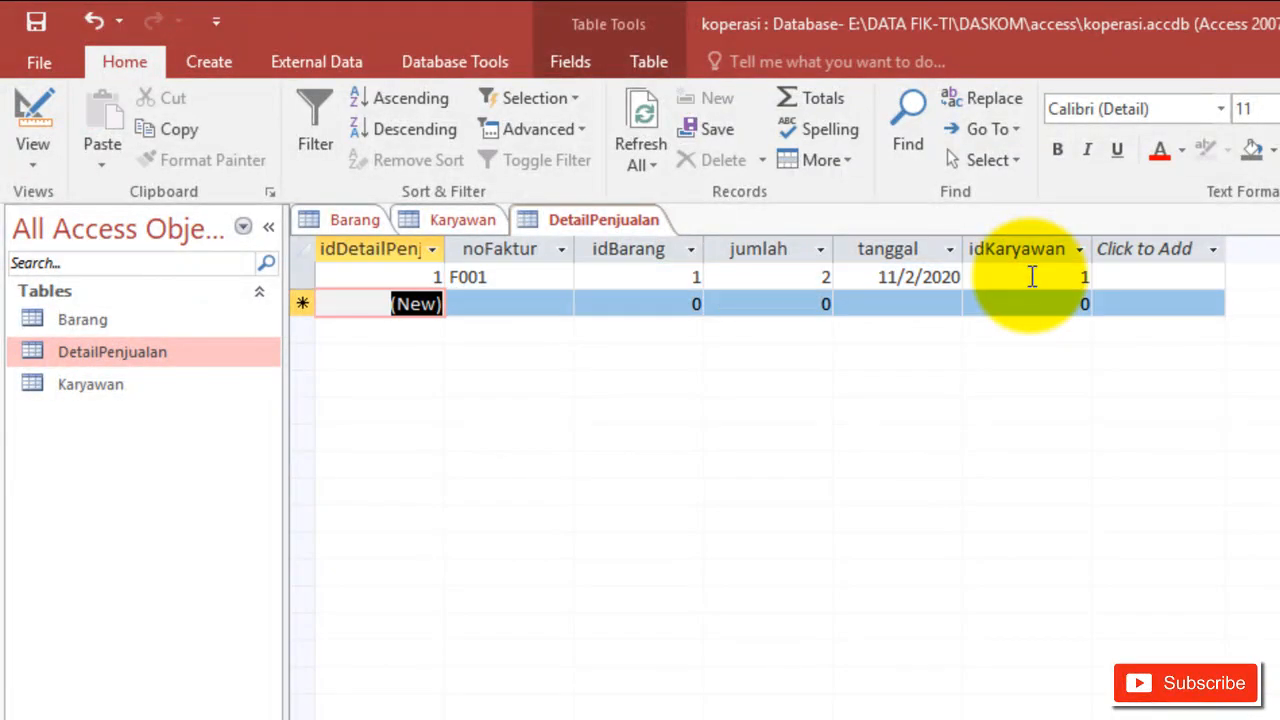
Fill the second DetailPenjualan record with noFaktur F002, idBarang 2, jumlah 5 and tanggal 11/2/2020, consulting the slide for the values.
key(Tab)
text(F)
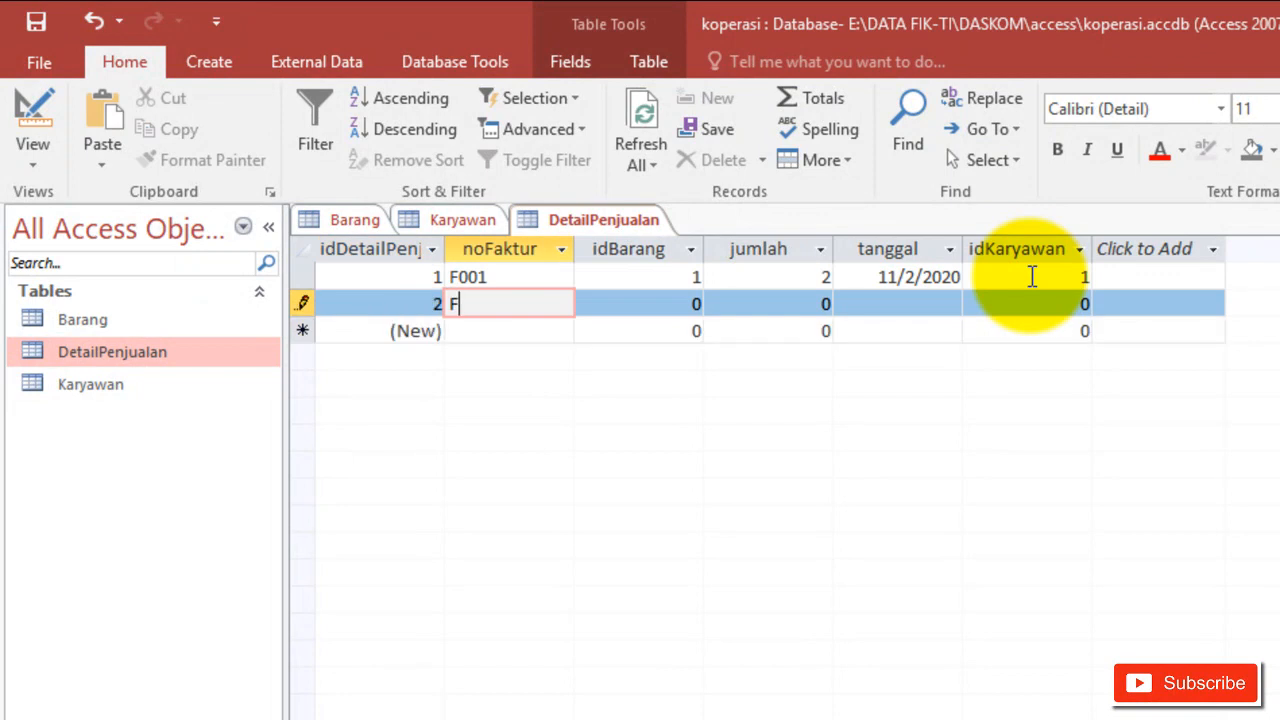
key(Tab)
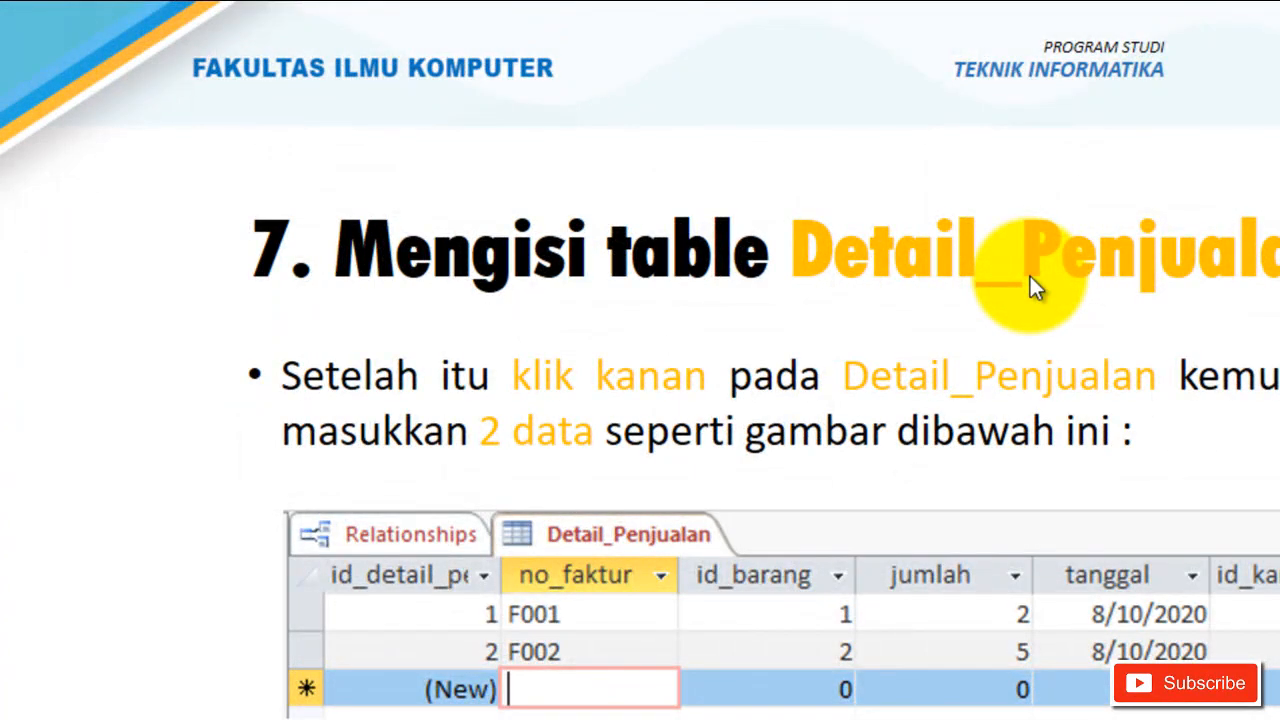
key(alt+Tab)
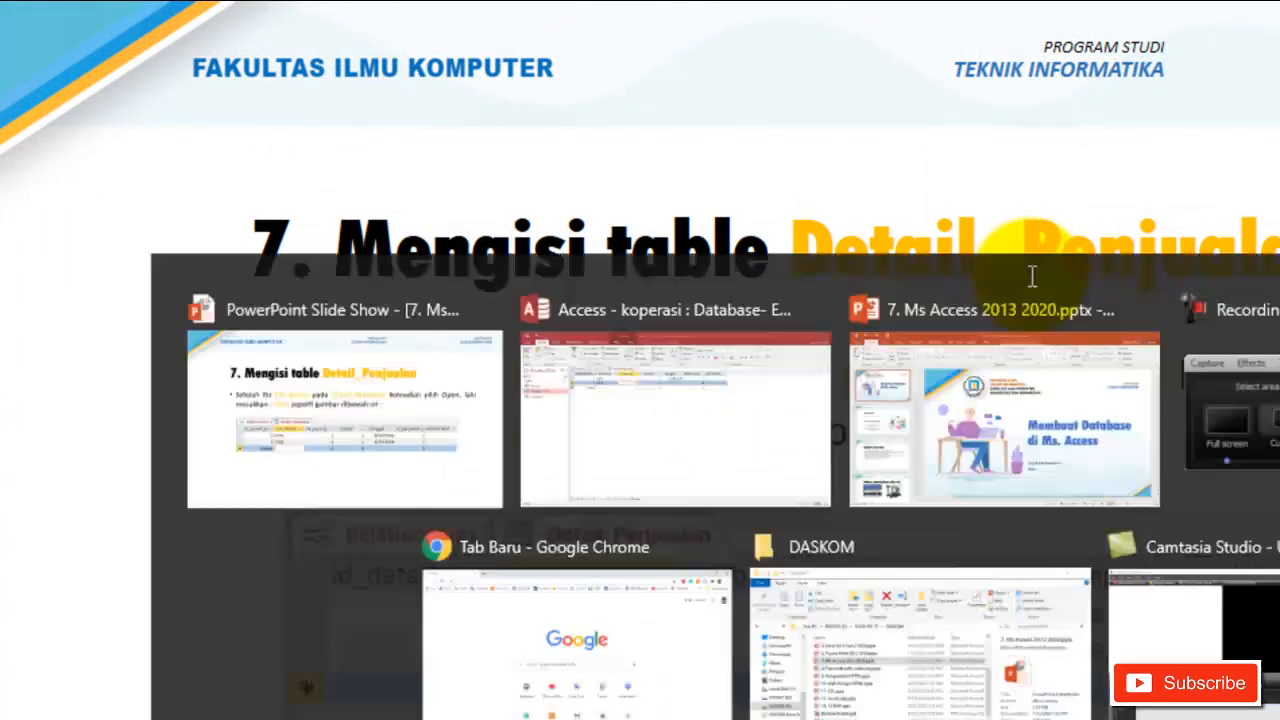
text(2)
key(Tab)
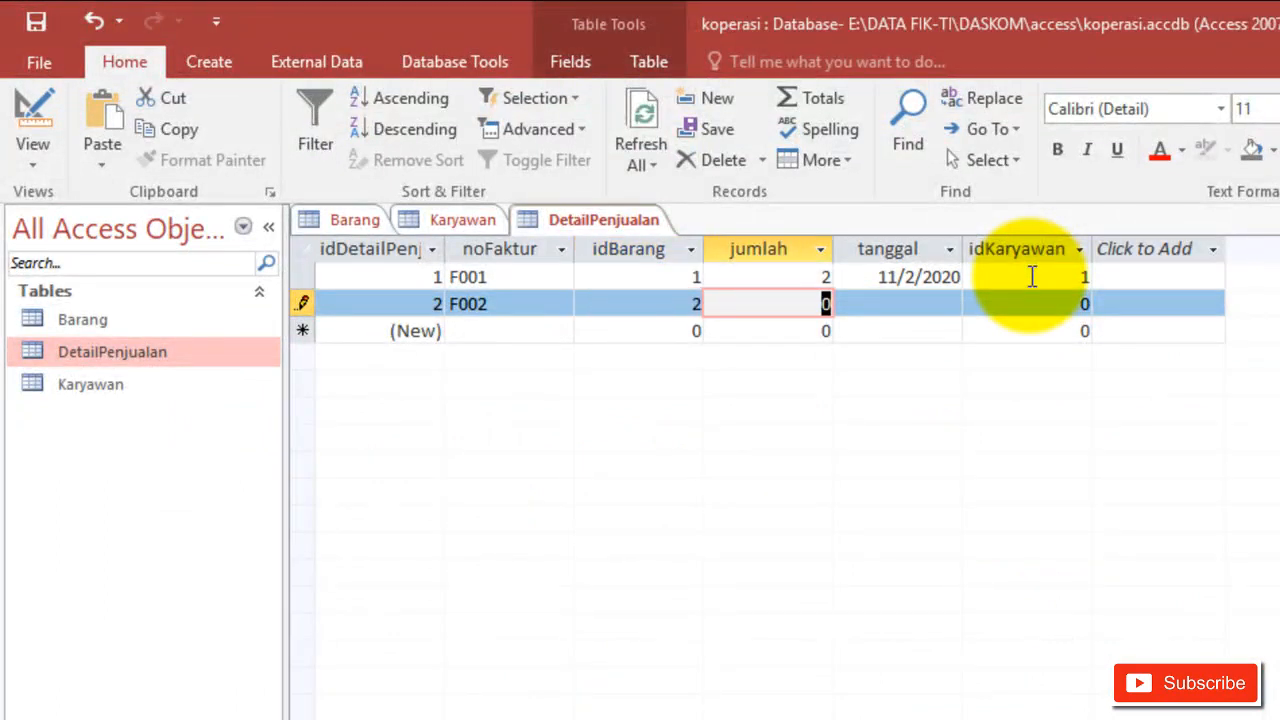
text(5)
key(Tab)
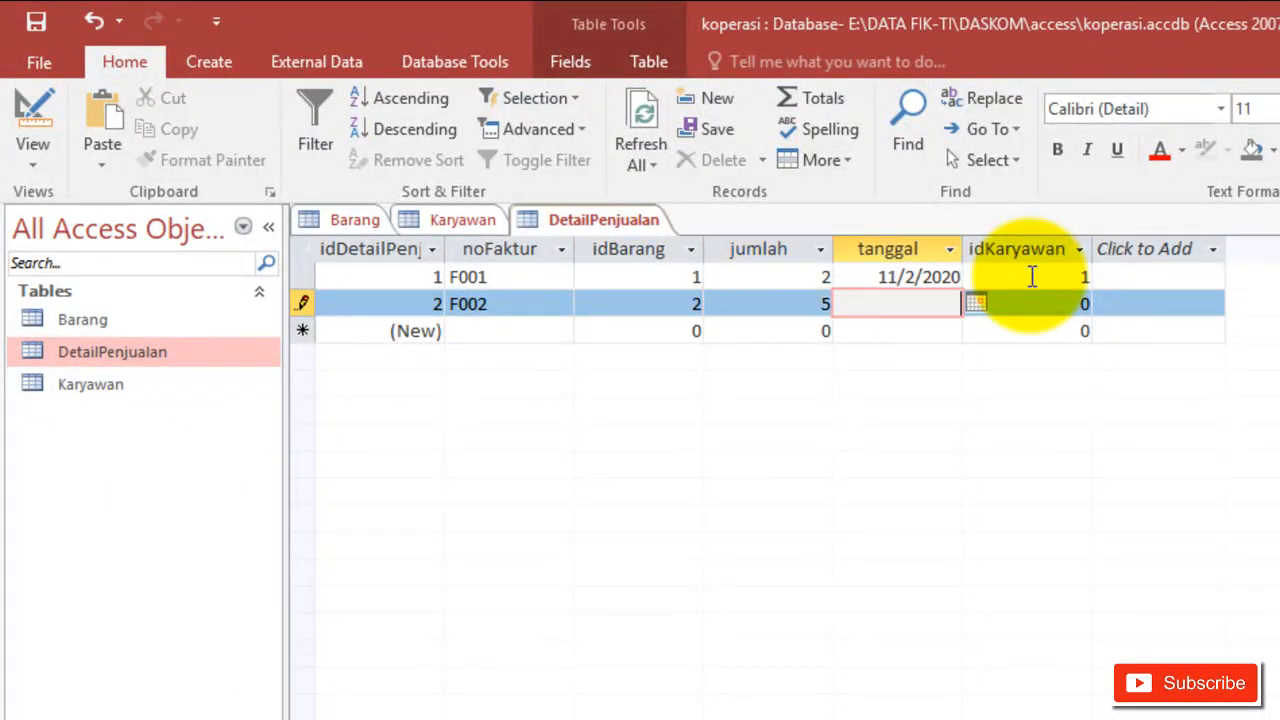
click(976, 302)
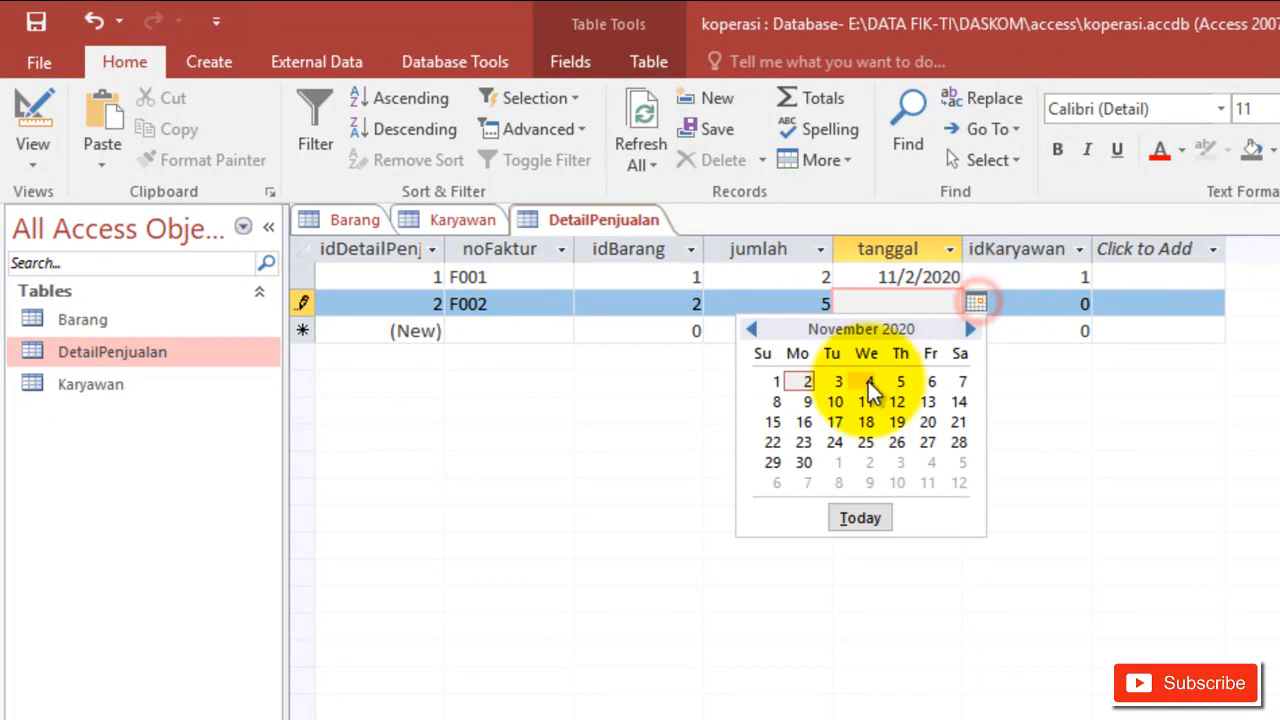
click(805, 381)
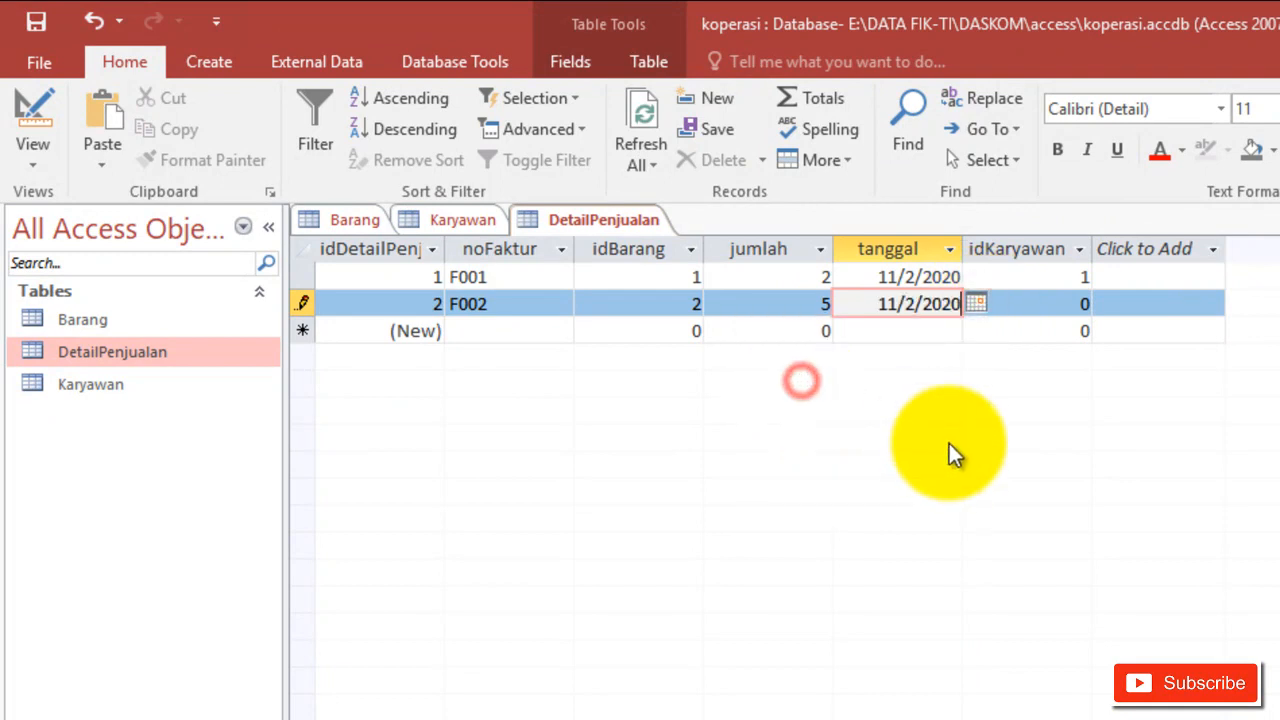
Complete the second DetailPenjualan record with idKaryawan 2.
click(1077, 298)
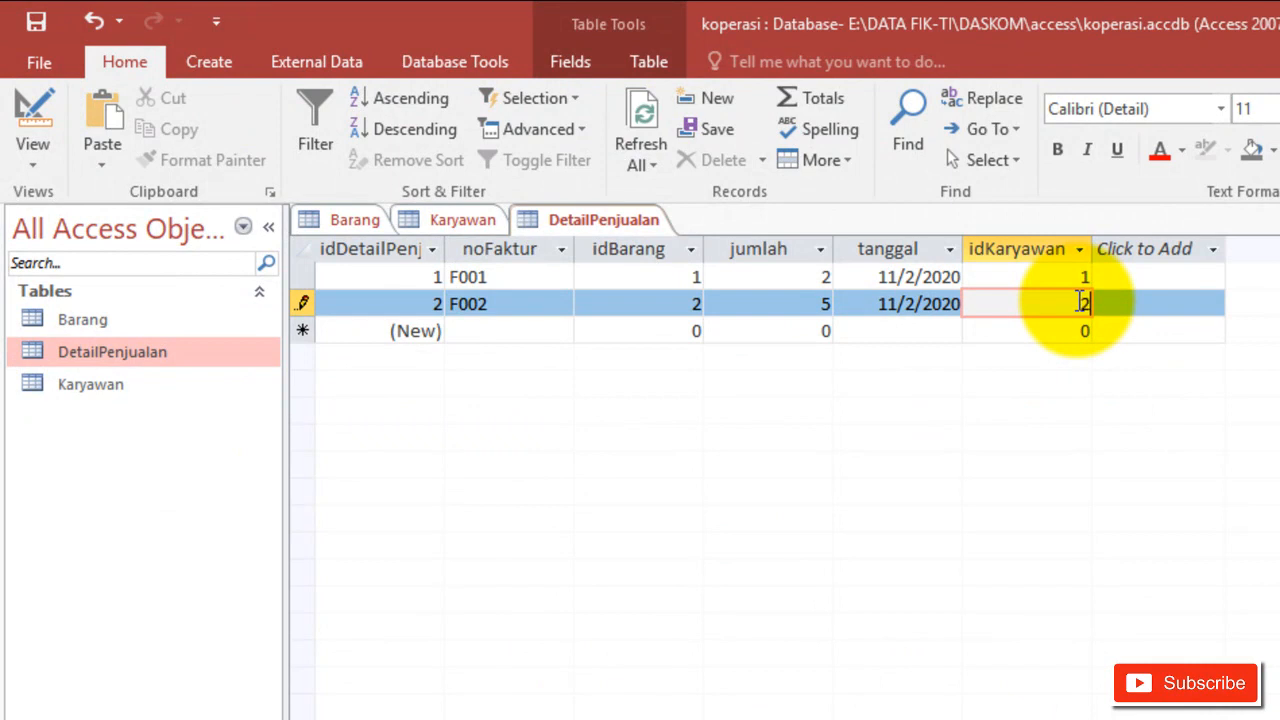
text(2)
key(Tab)
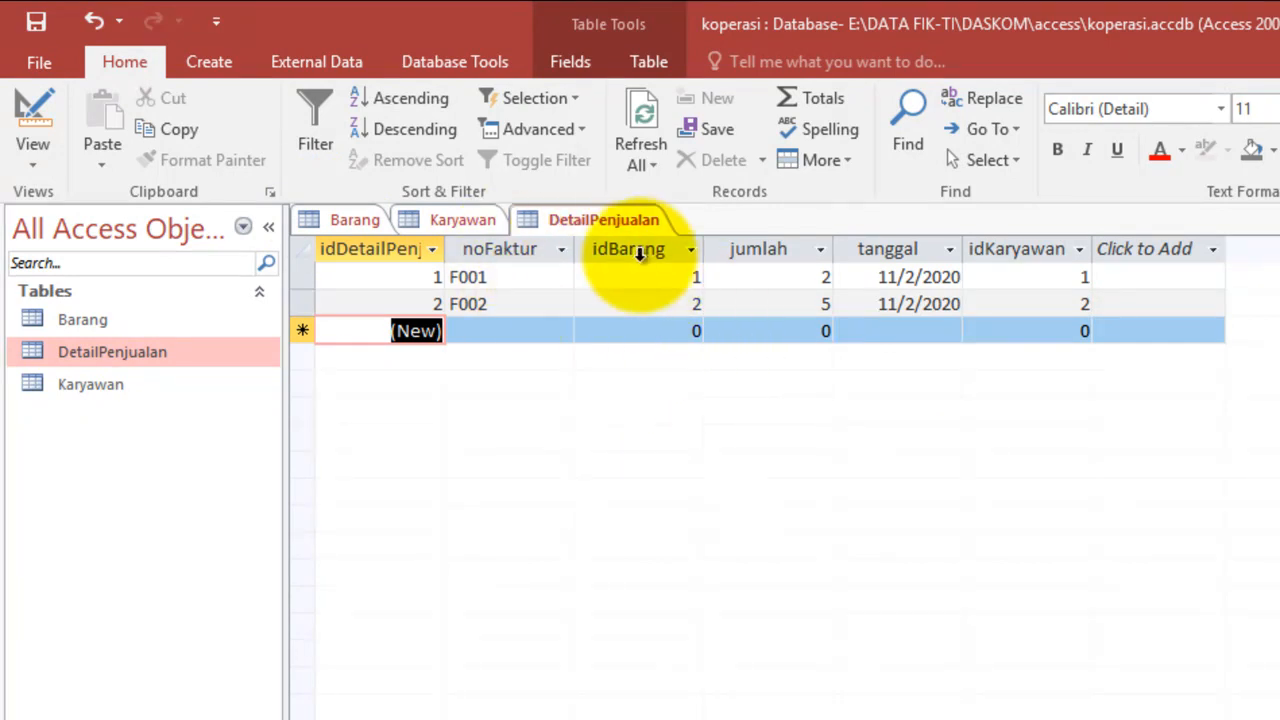
Switch the DetailPenjualan table to Design View and examine its idBarang and idKaryawan fields.
right_click(90, 356)
click(183, 404)
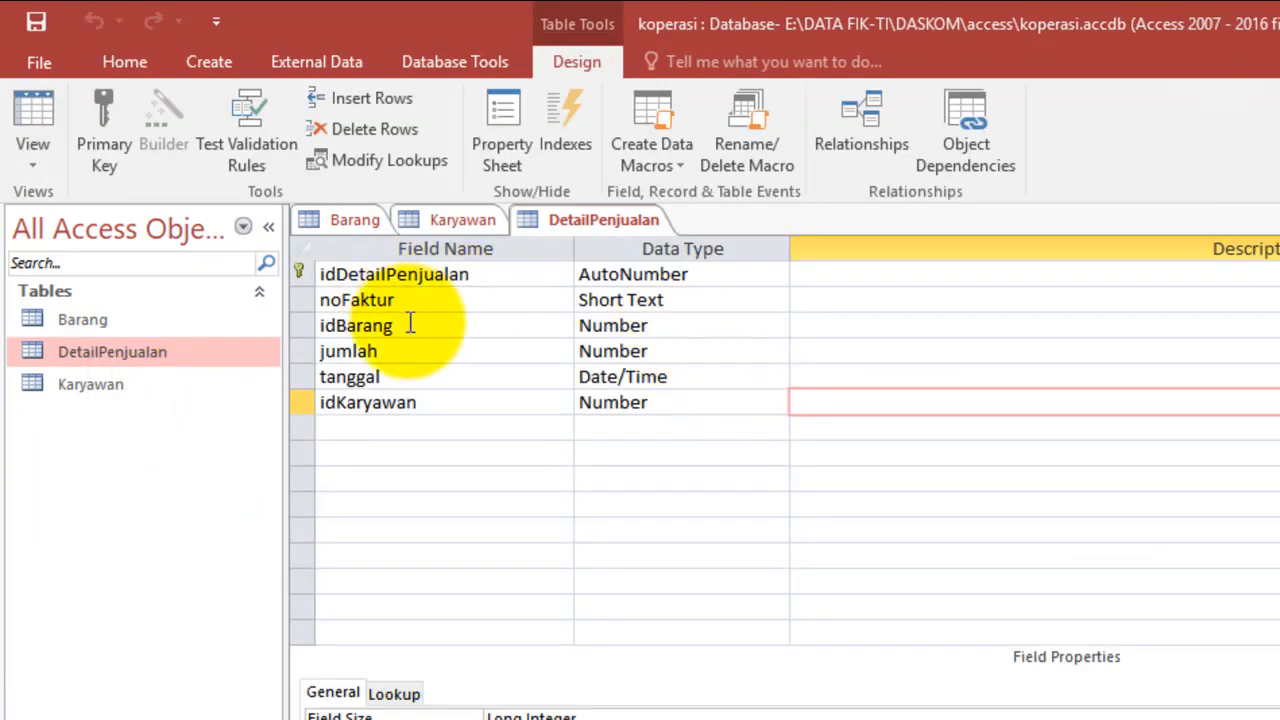
click(380, 325)
click(408, 402)
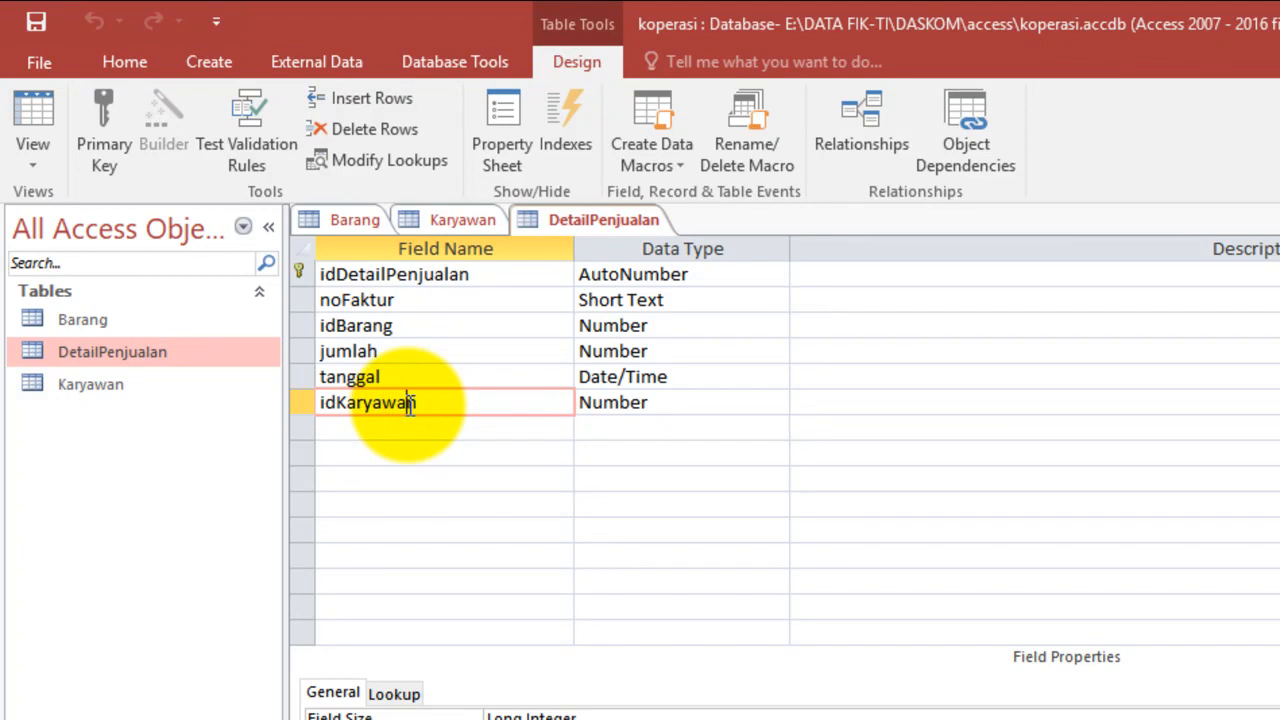
Review the records of the Karyawan and Barang tables, and return to the DetailPenjualan design.
click(455, 218)
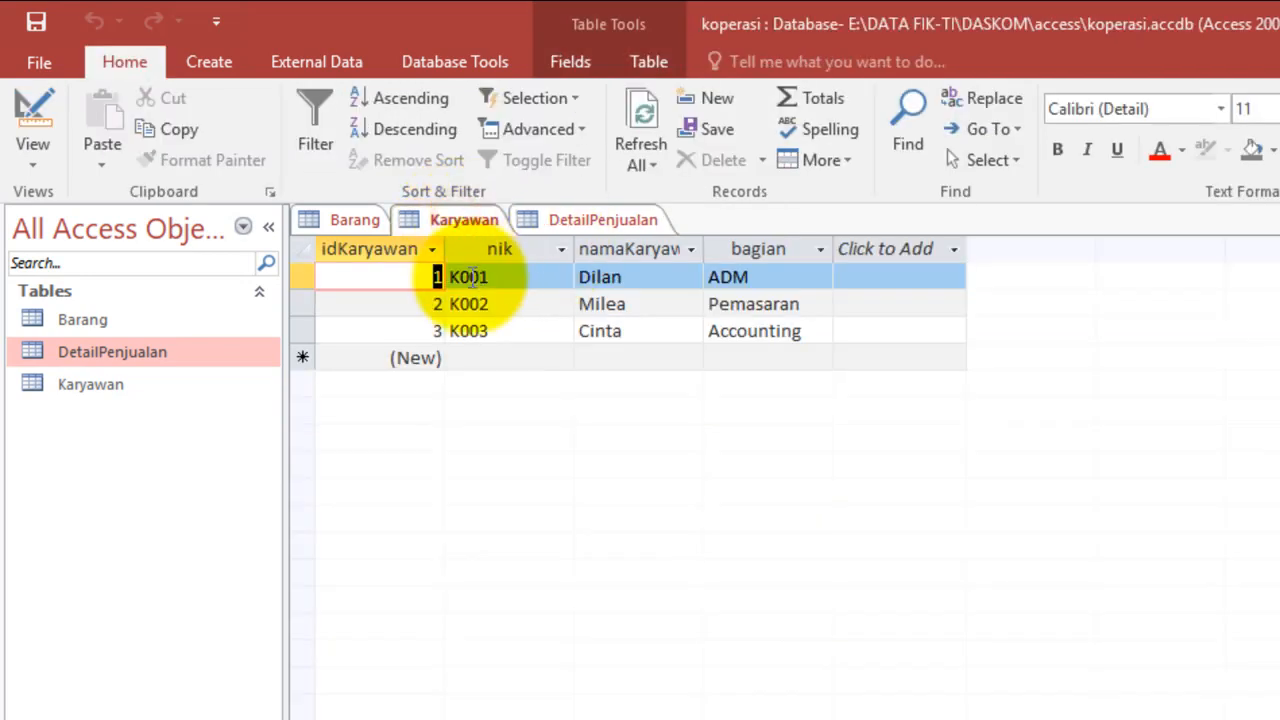
click(740, 278)
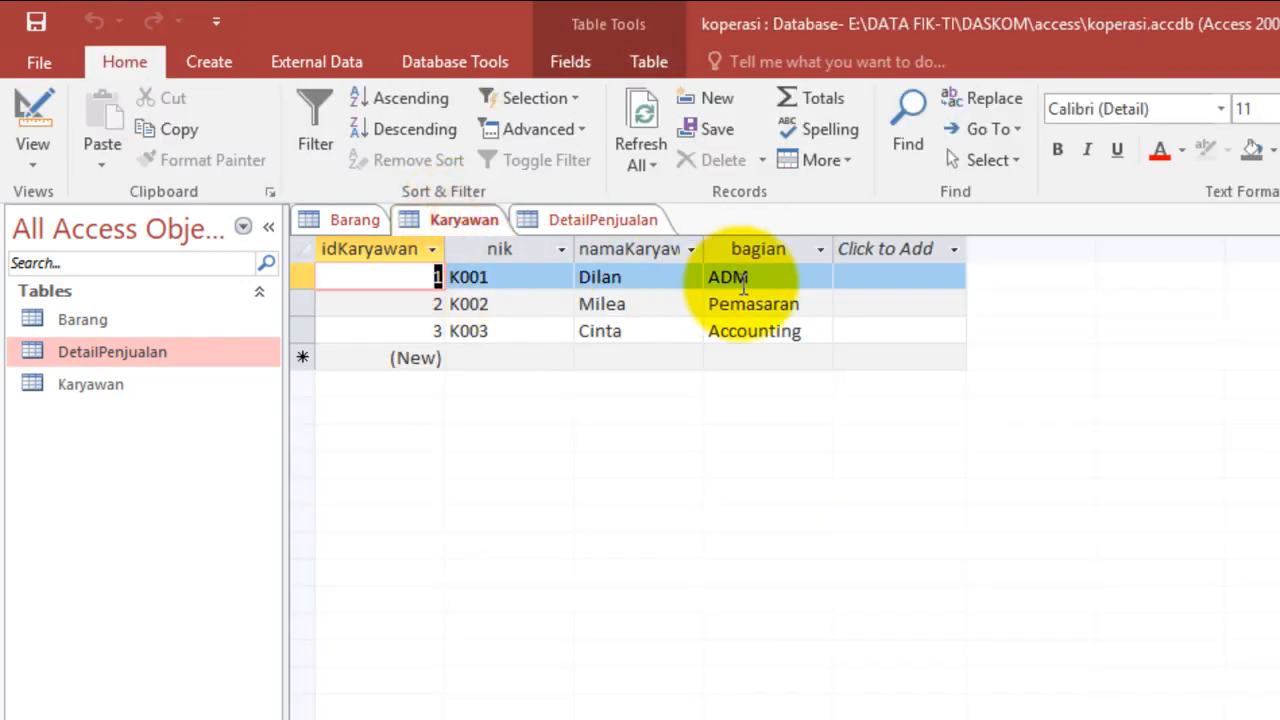
click(640, 331)
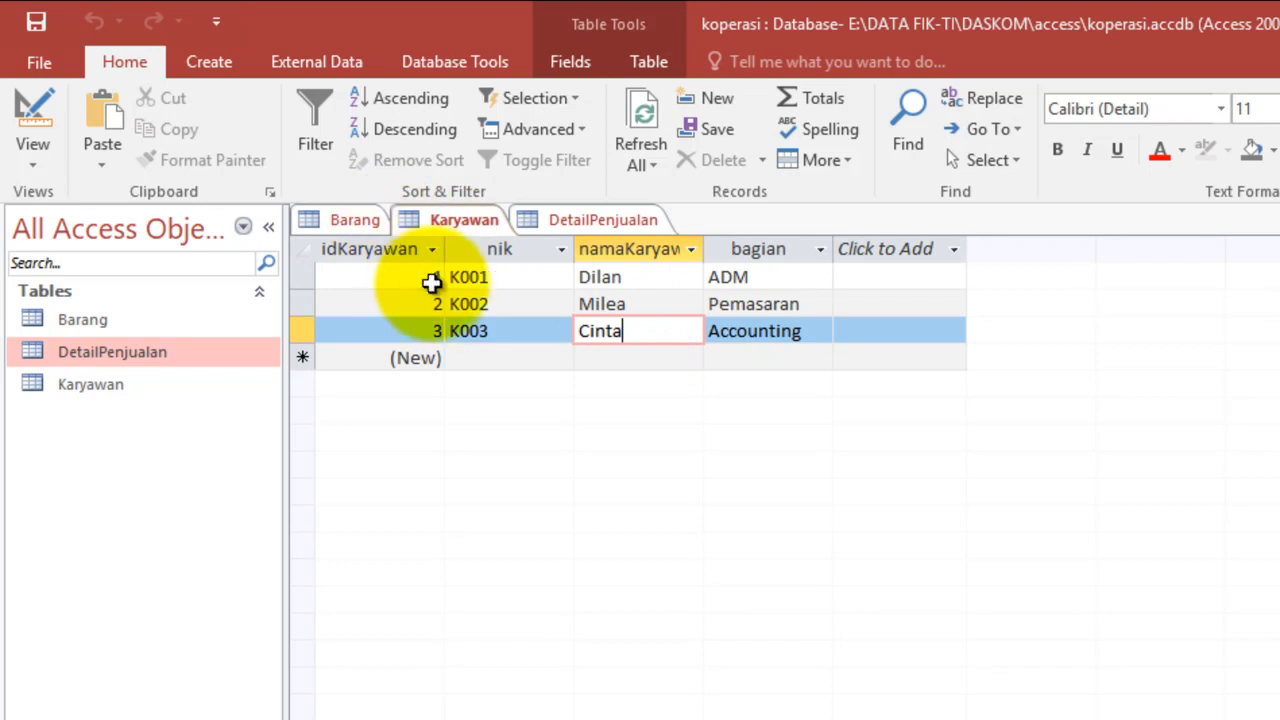
click(343, 216)
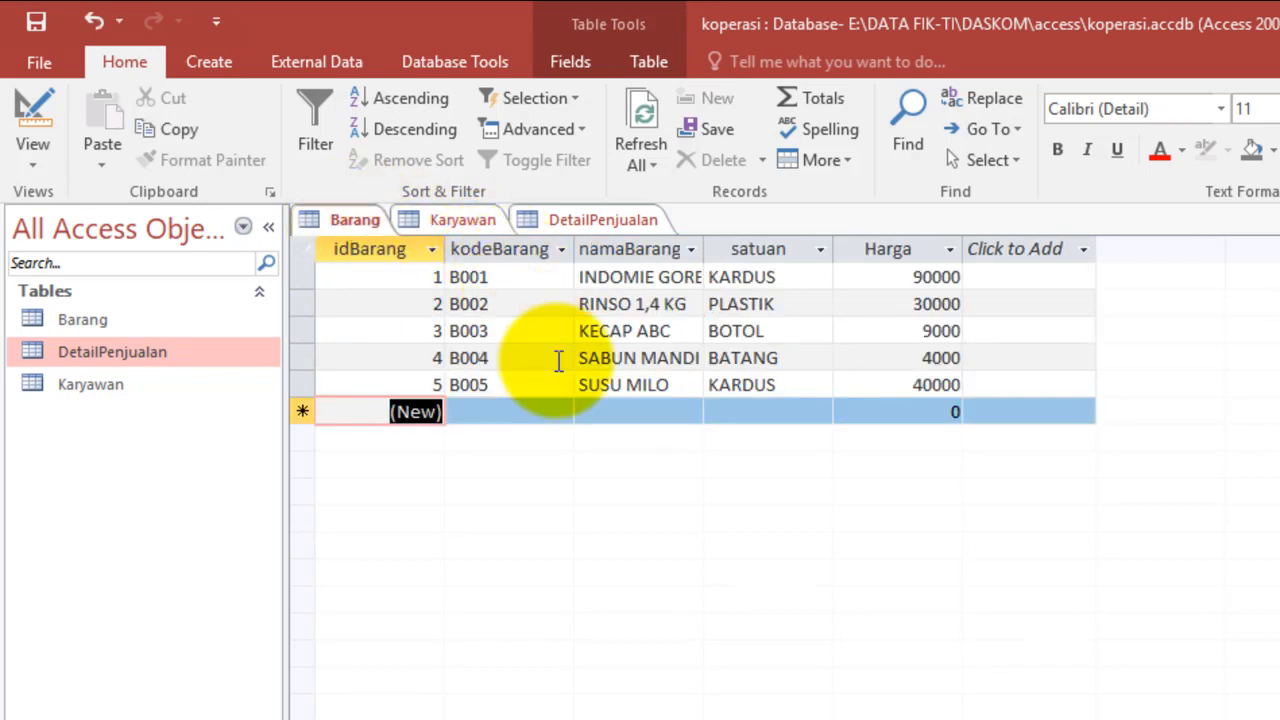
click(594, 218)
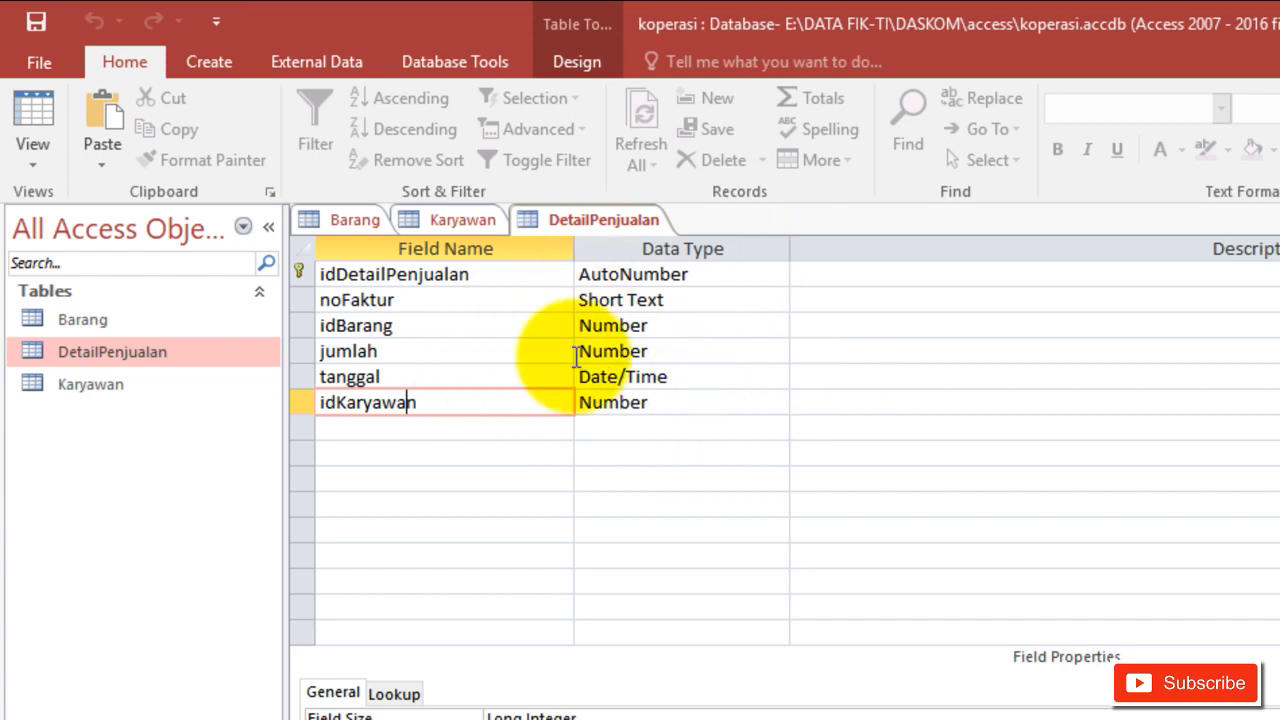
Widen the namaBarang column of the Barang table to fit the full item names and look through the item records.
click(353, 216)
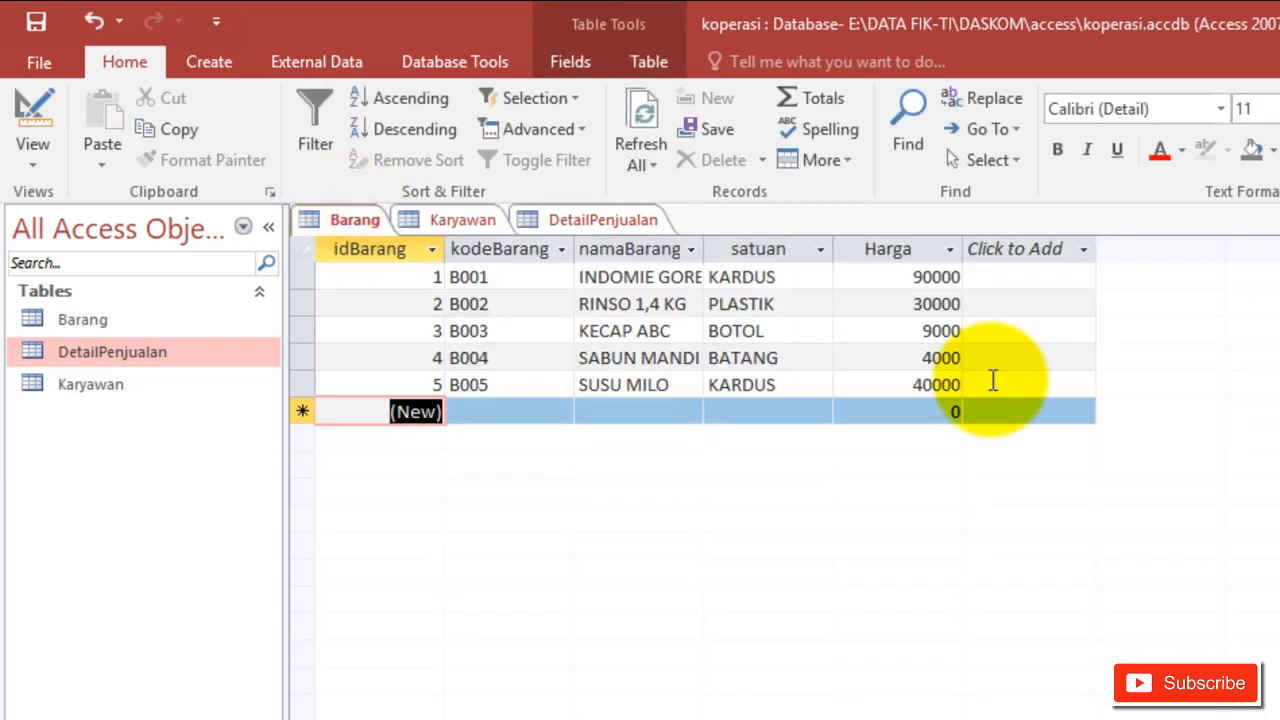
drag(703, 249, 837, 248)
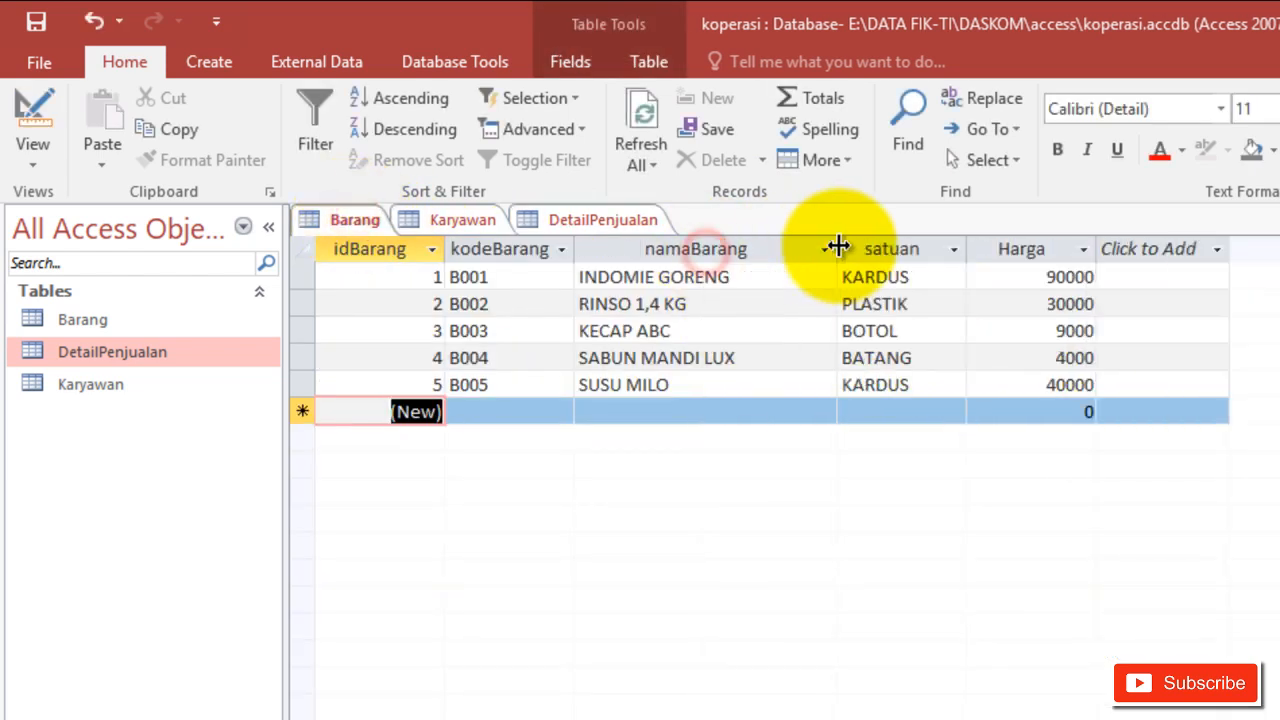
click(688, 310)
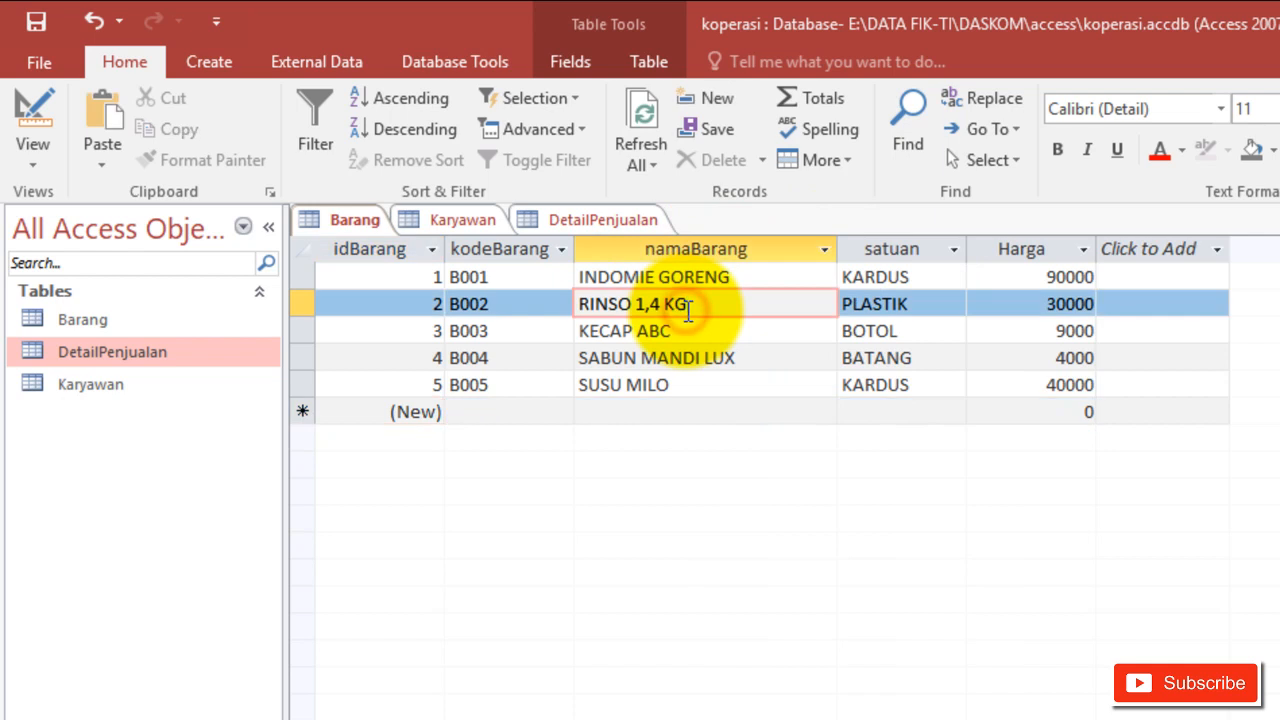
click(688, 330)
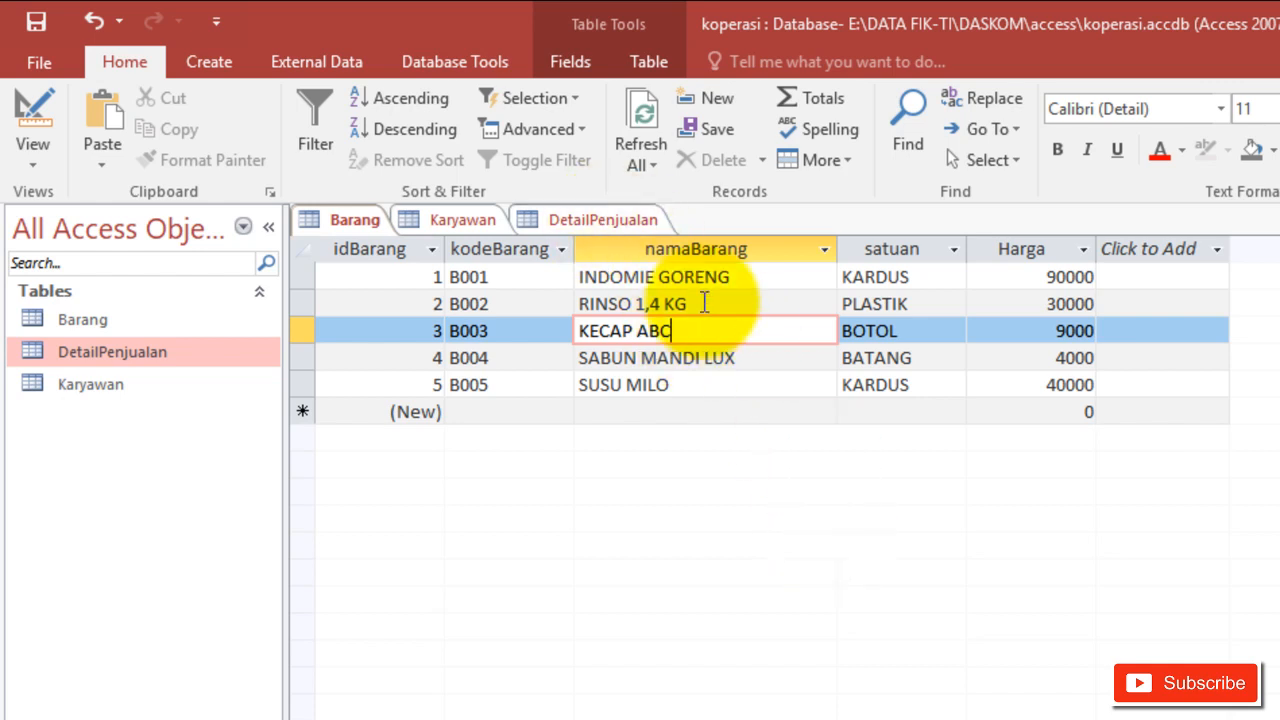
click(652, 277)
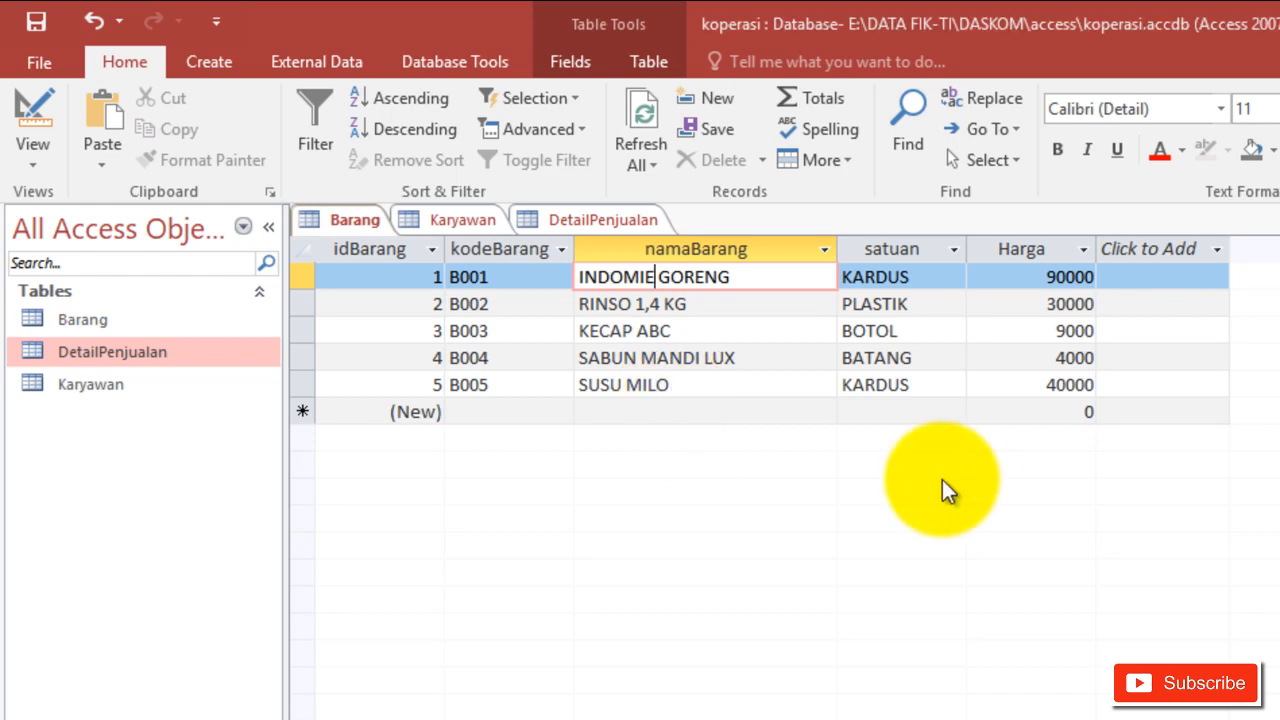
click(716, 366)
click(720, 385)
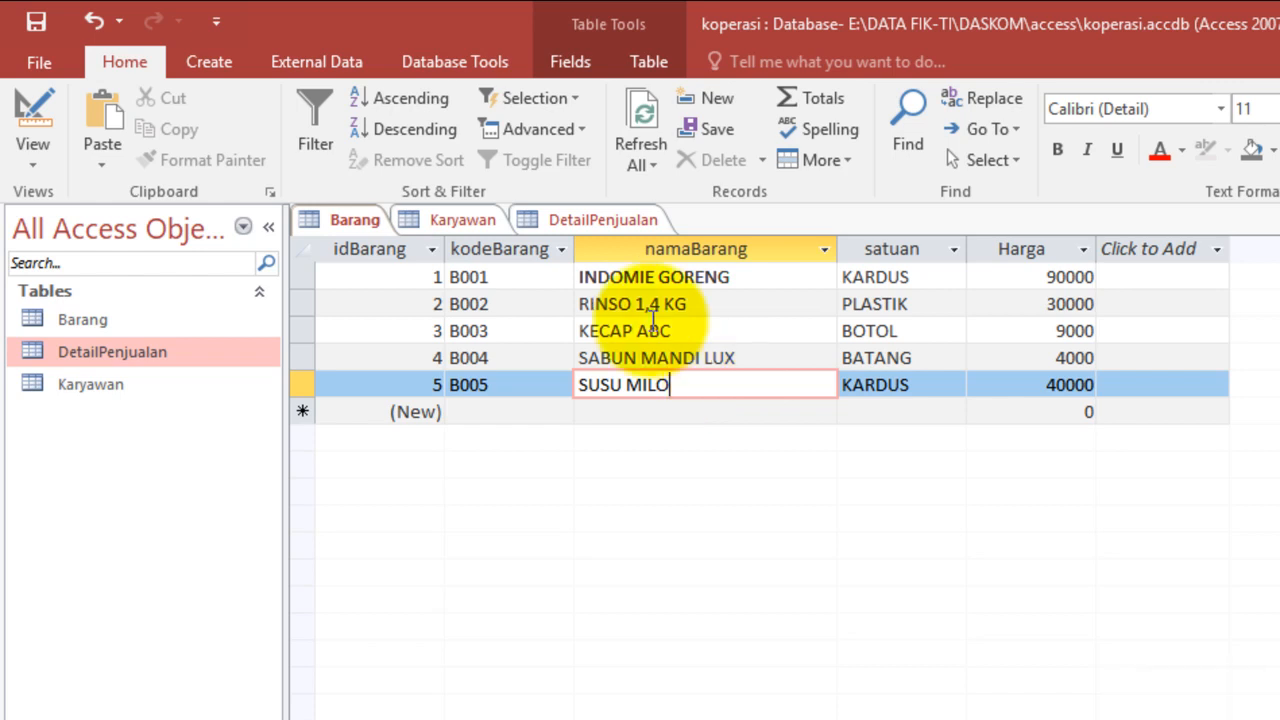
Examine the idBarang and idKaryawan fields in the DetailPenjualan design as links to the Barang and Karyawan tables.
click(566, 216)
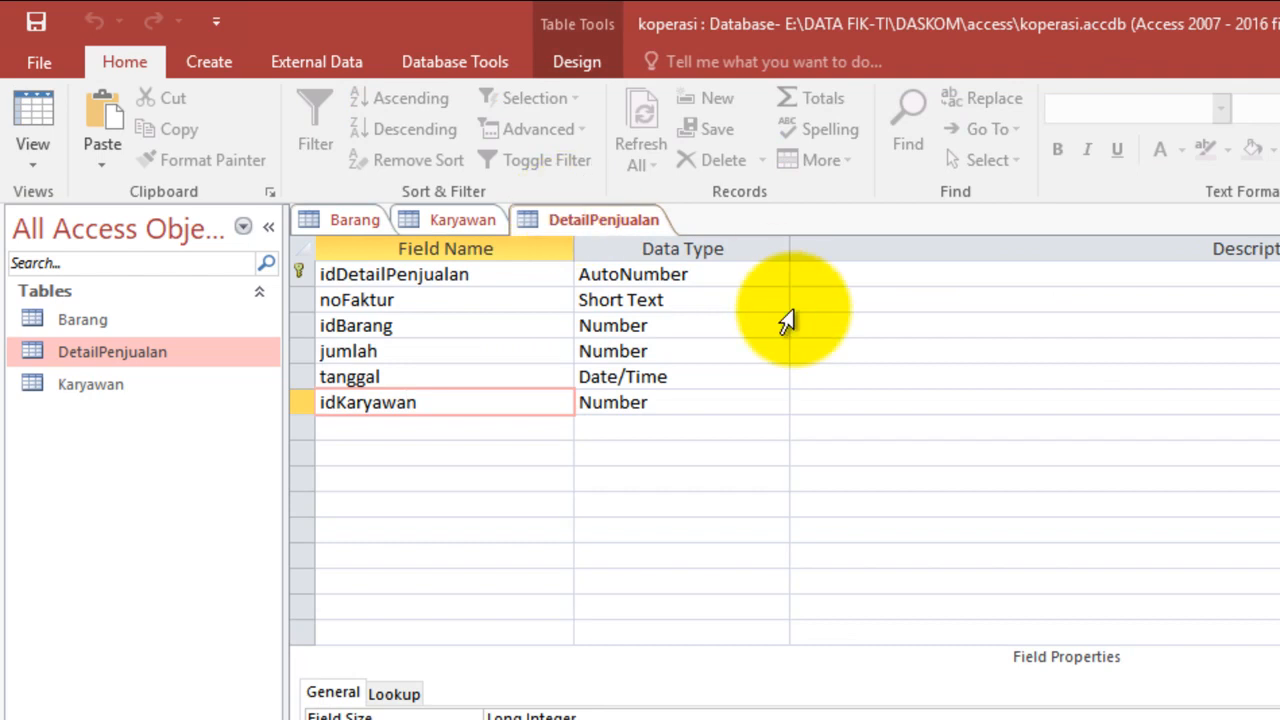
click(457, 323)
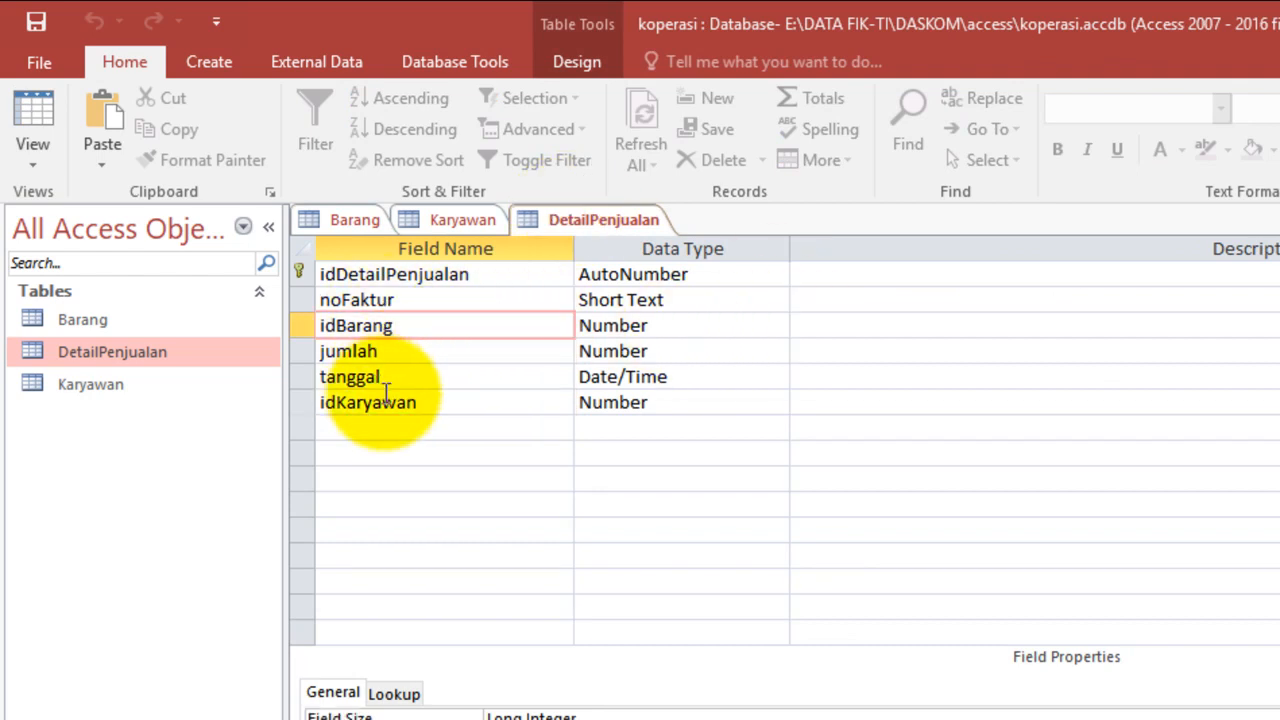
click(459, 400)
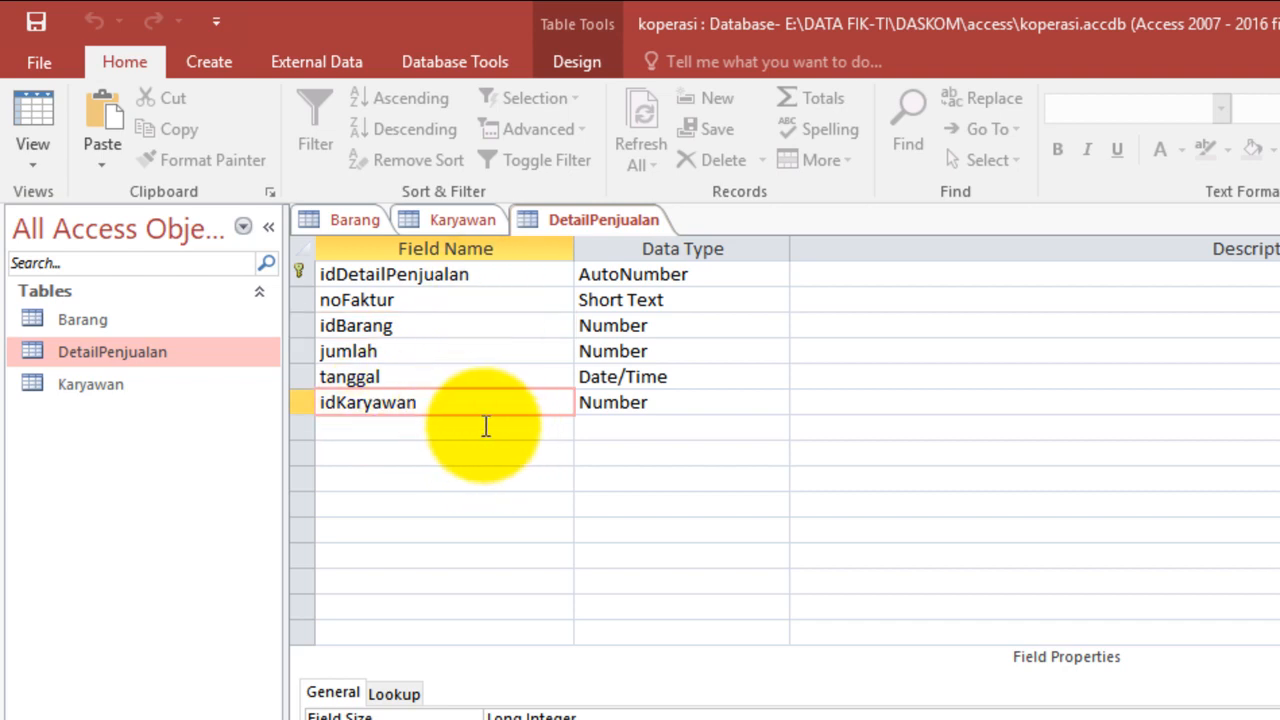
click(383, 403)
click(367, 327)
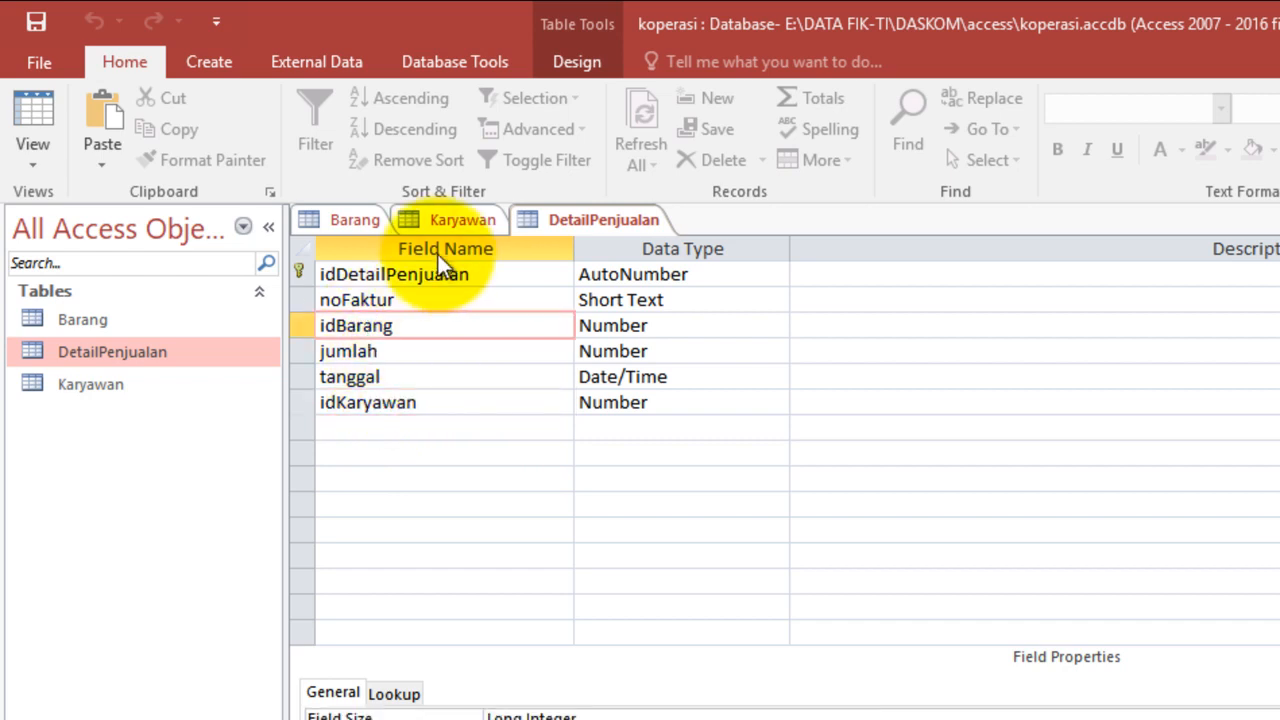
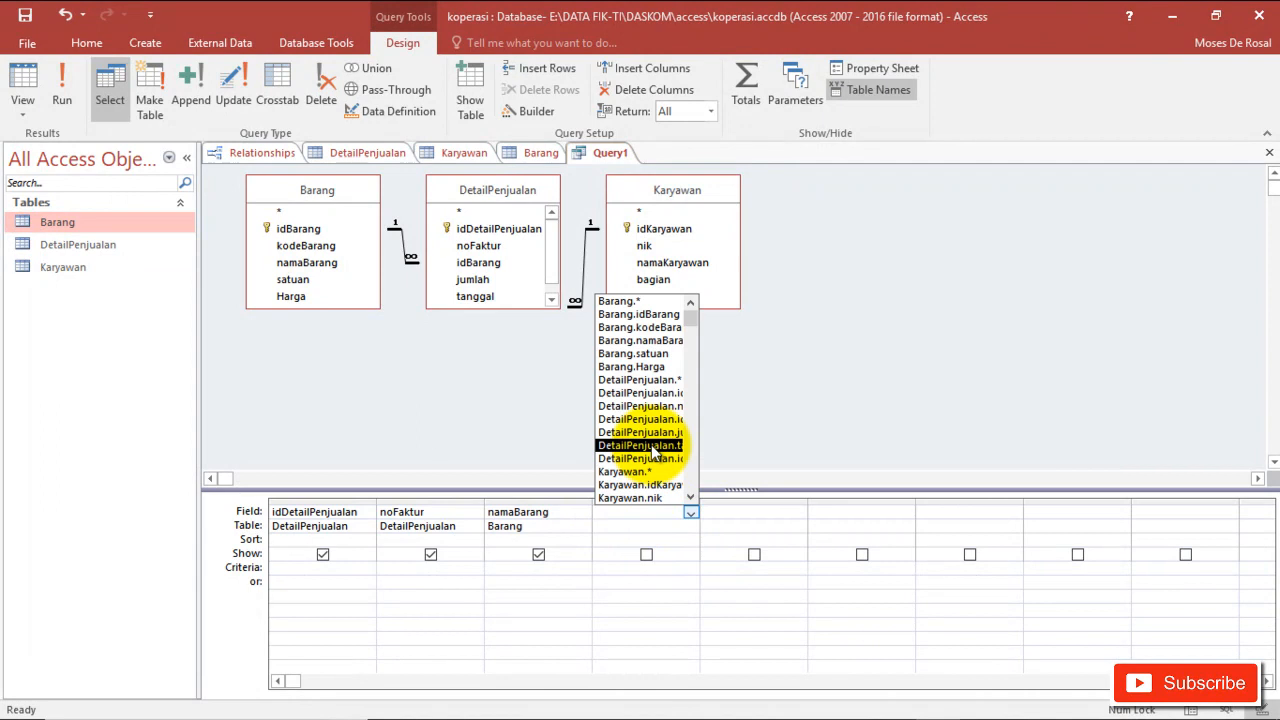
Add jumlah and tanggal from DetailPenjualan as the fourth and fifth query fields, checking the slide for the field order.
click(645, 445)
key(alt+Tab)
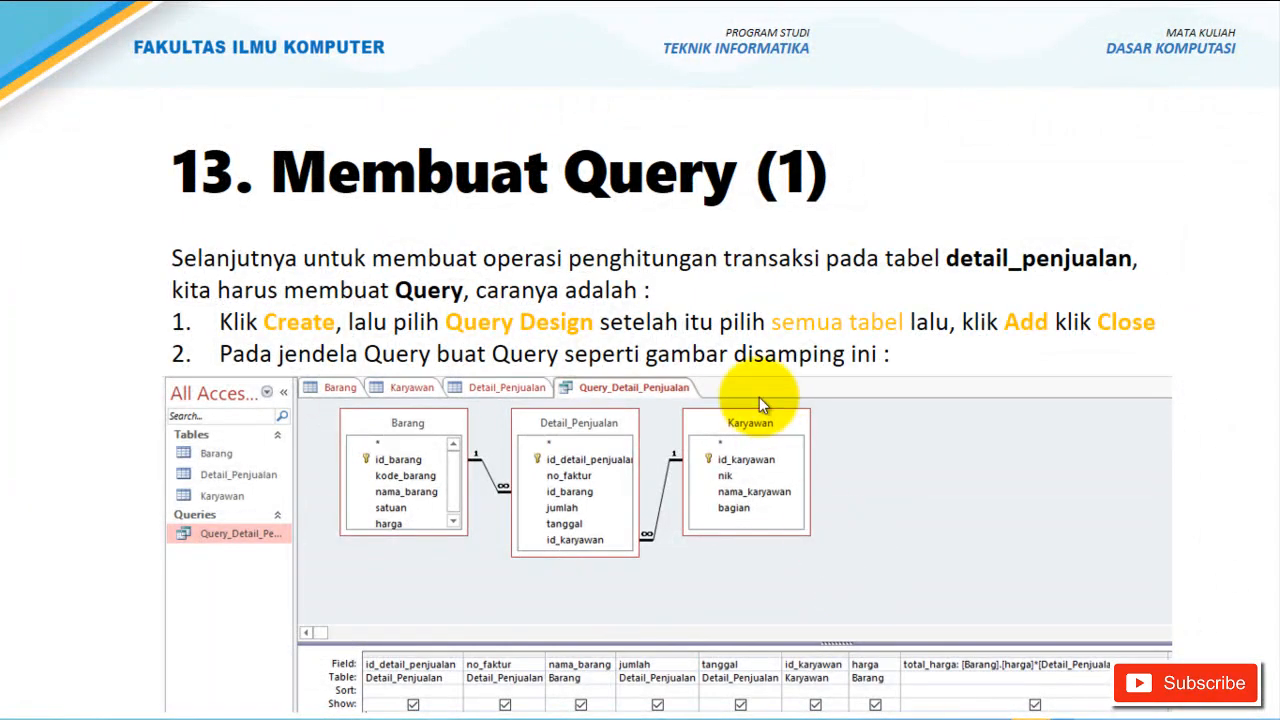
key(alt+Tab)
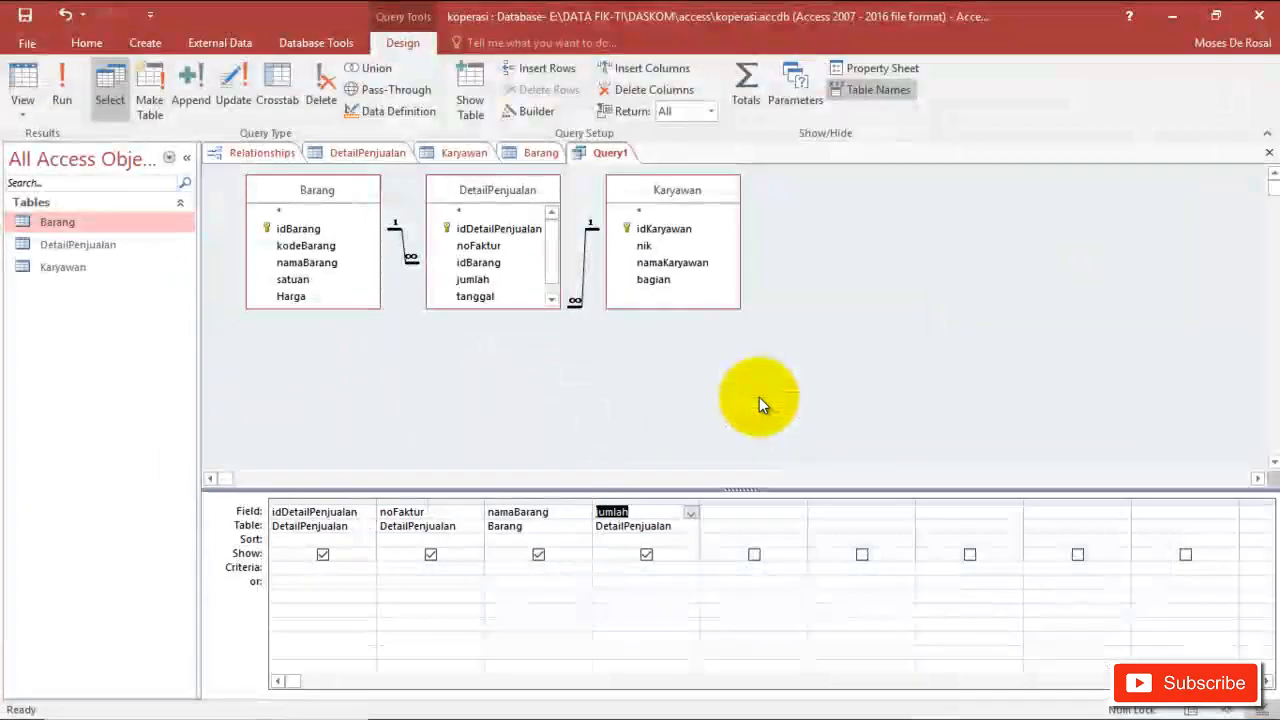
click(771, 513)
click(798, 512)
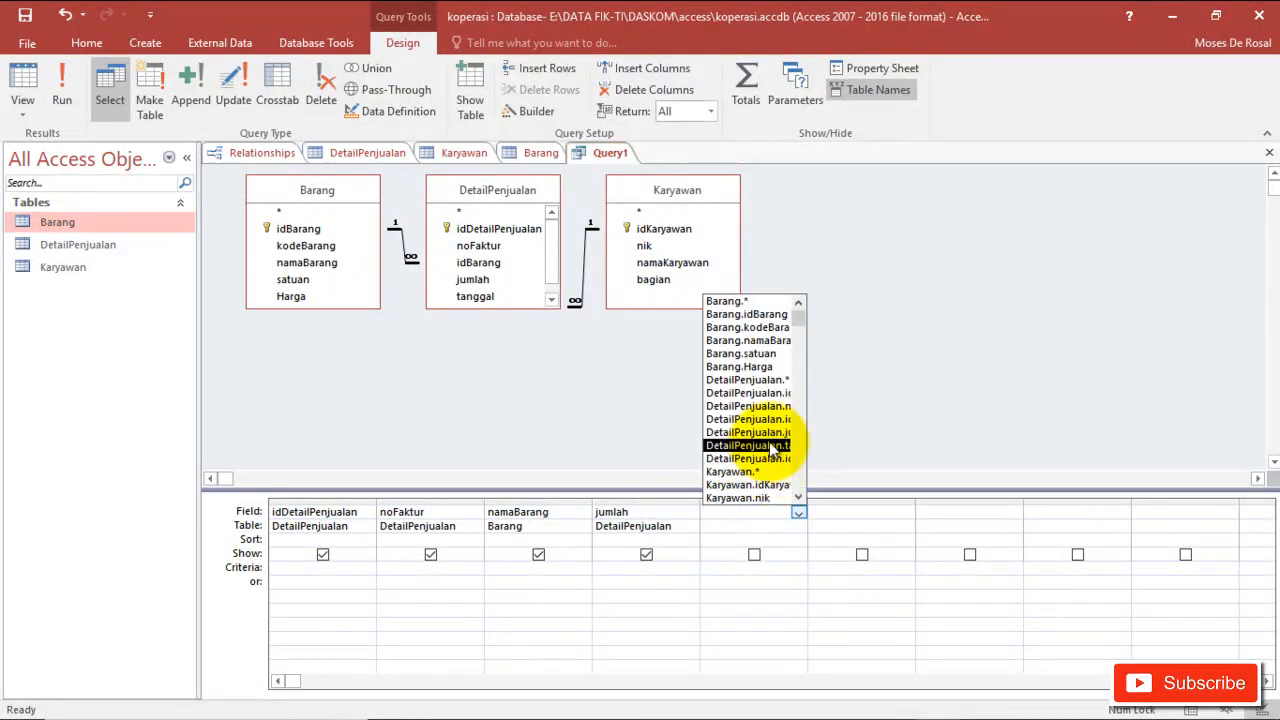
click(773, 446)
key(alt+Tab)
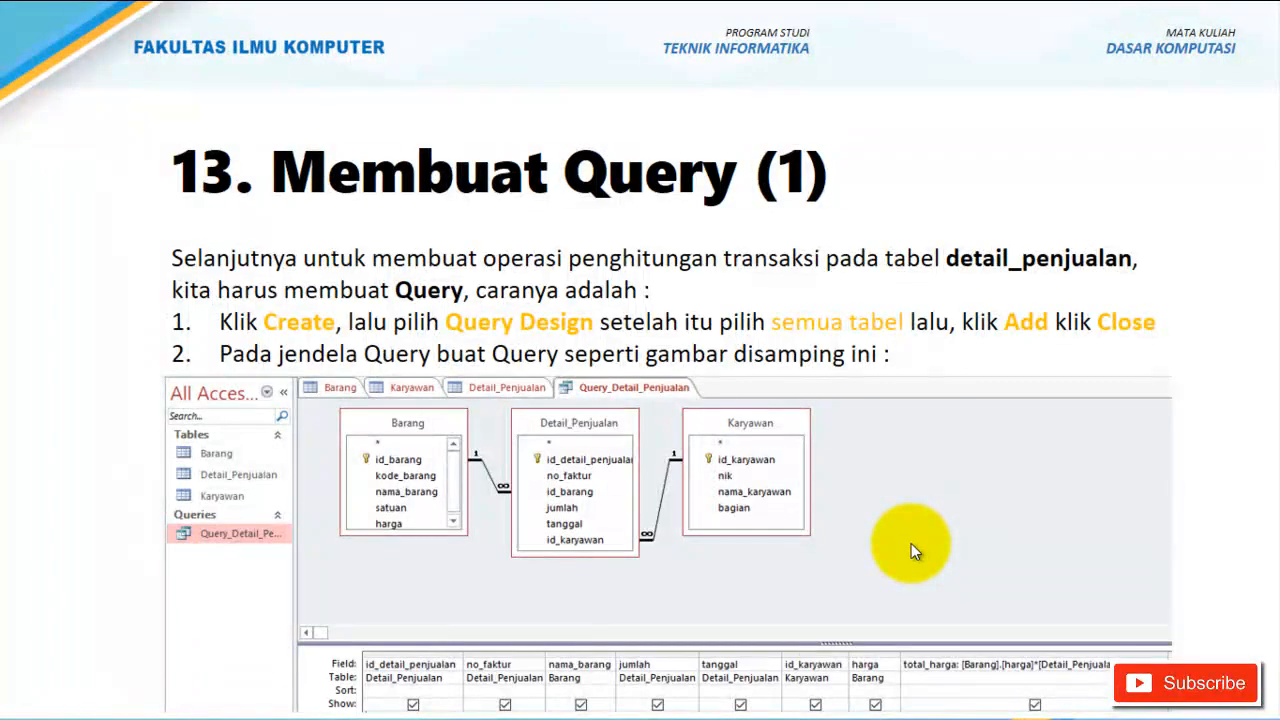
key(alt+Tab)
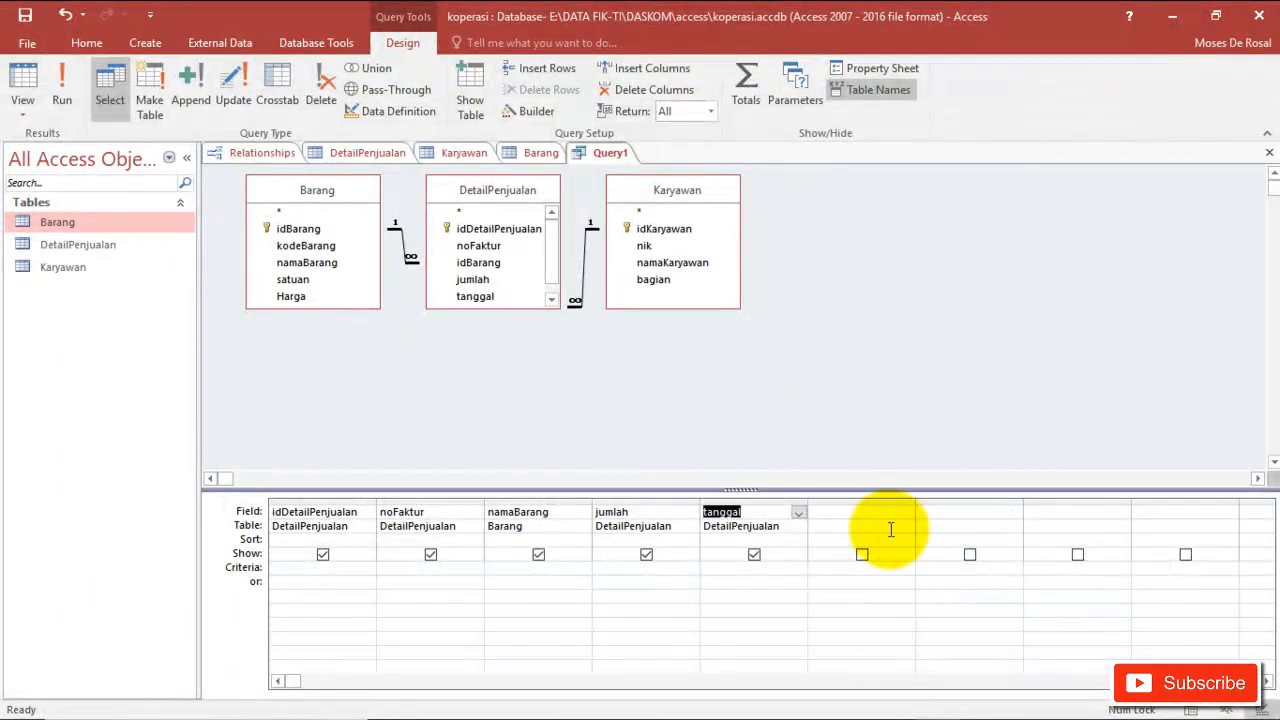
Add Harga from the Barang table as the sixth query field, checking the slide for the layout.
click(862, 513)
click(905, 513)
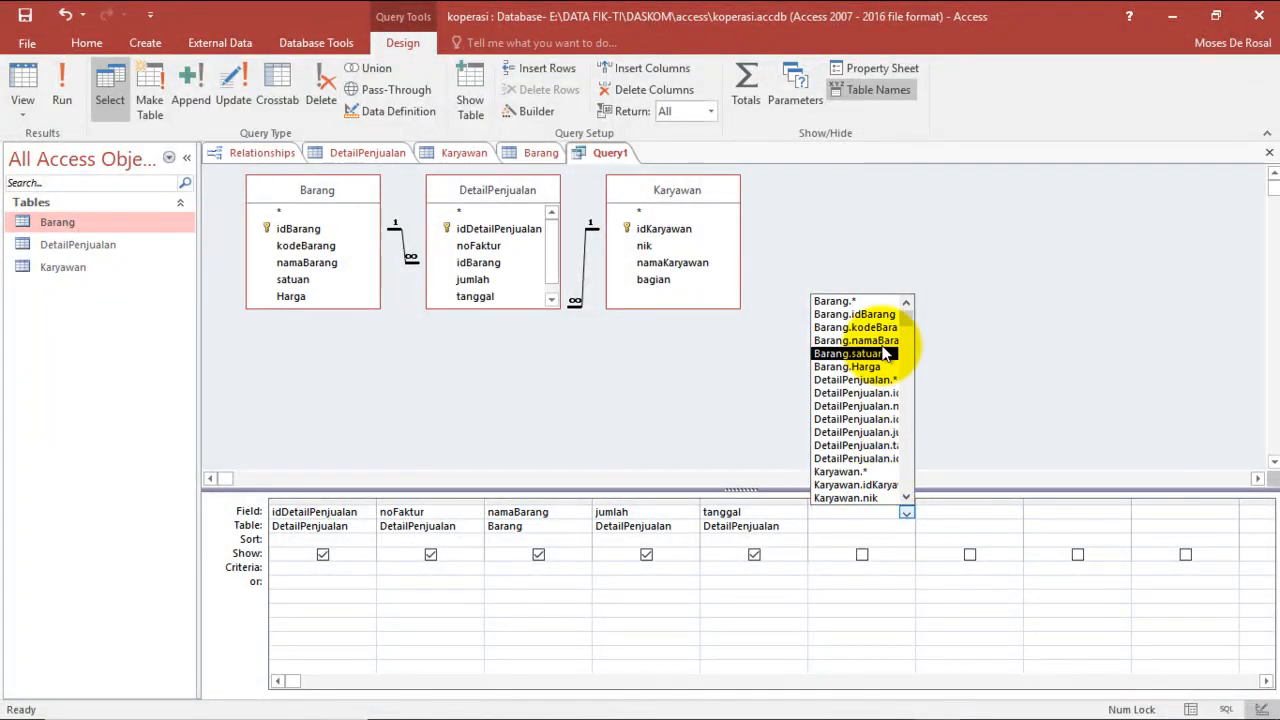
key(alt+Tab)
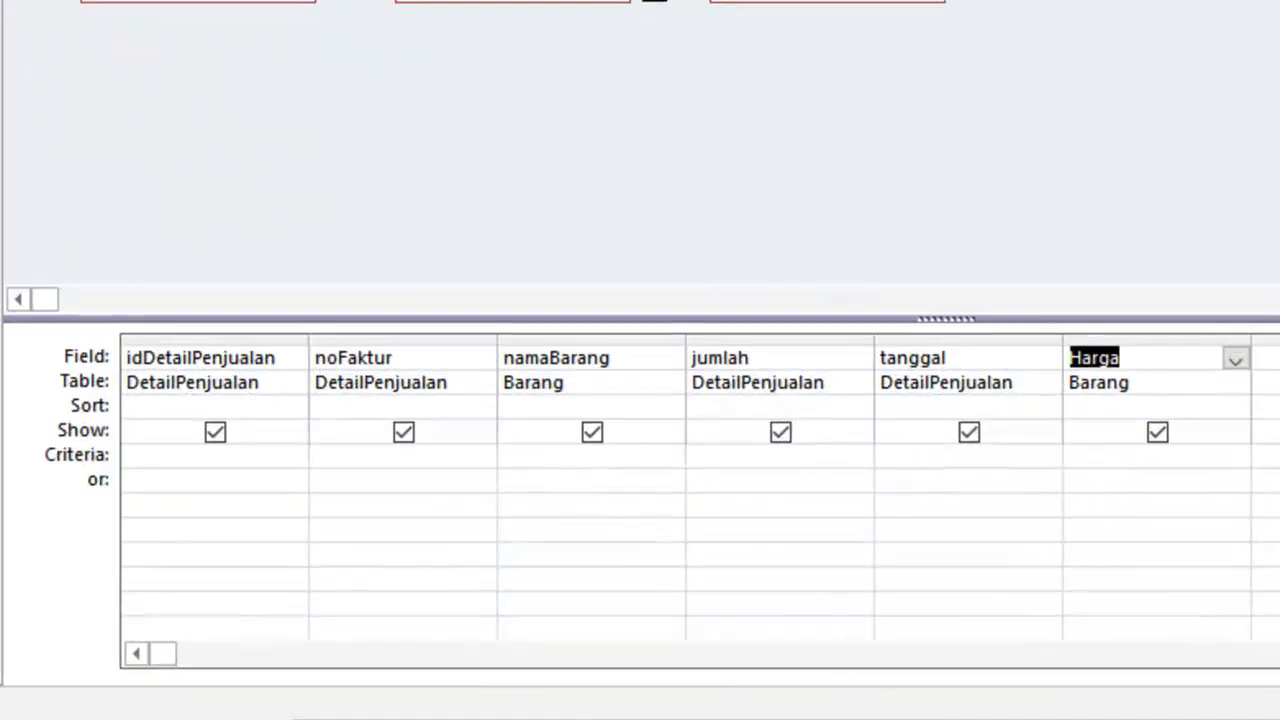
click(1262, 357)
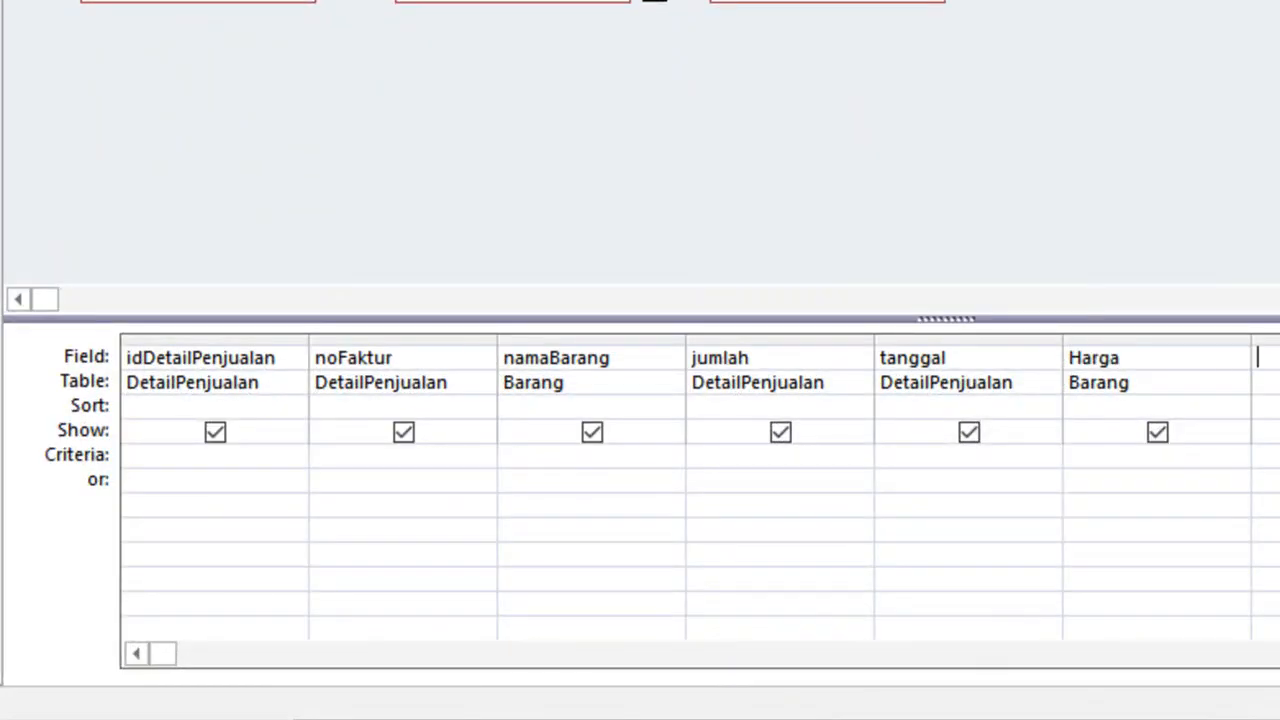
click(1277, 357)
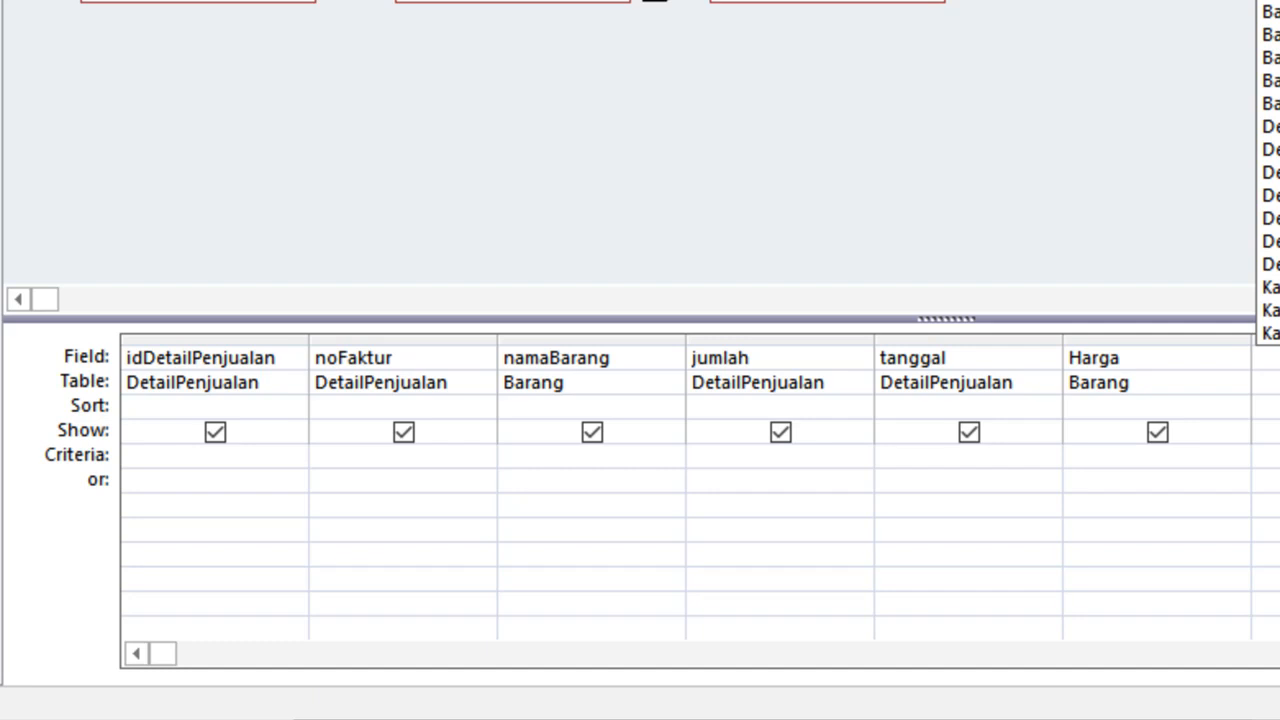
scroll(1268, 218, down, 1)
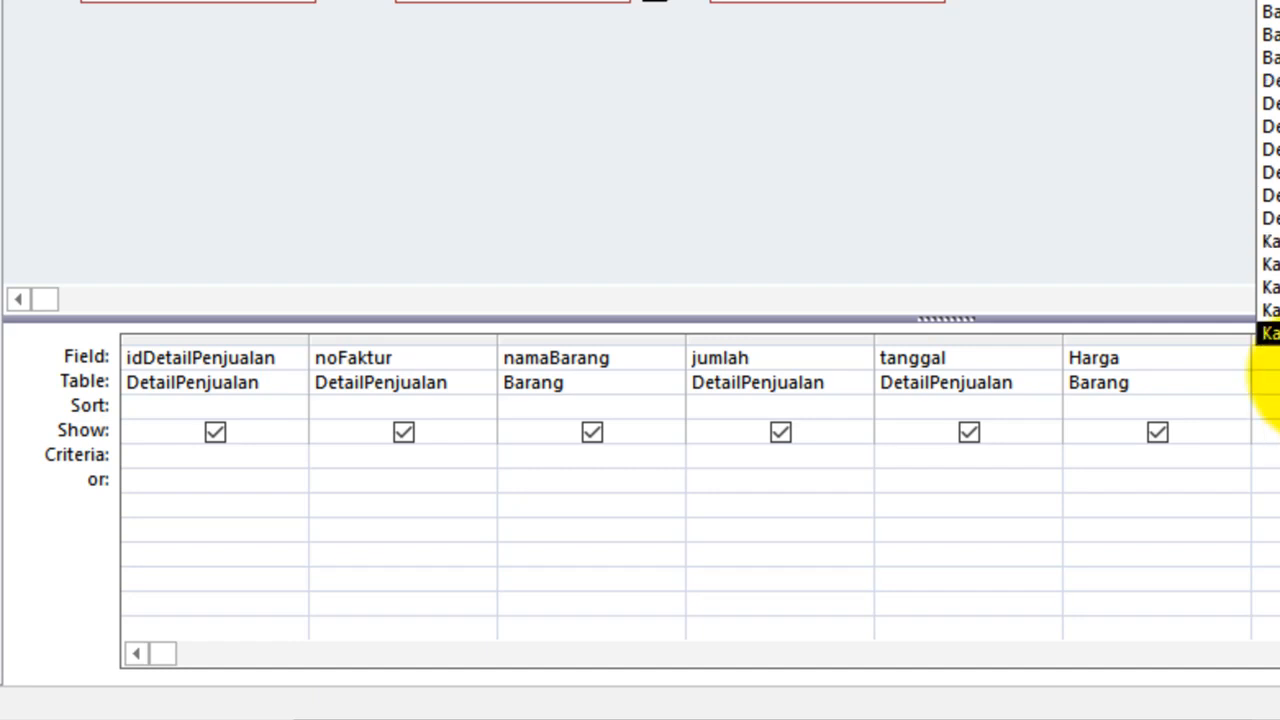
click(1279, 383)
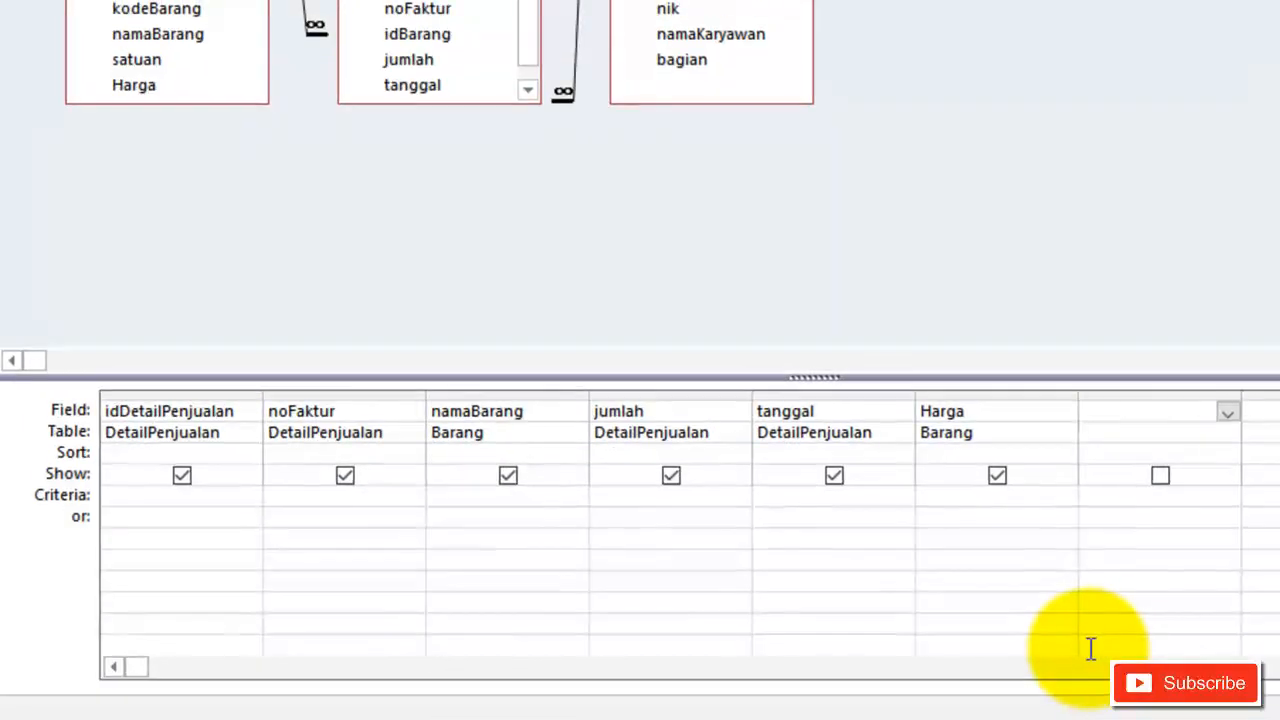
Start a calculated seventh query field after Harga and name it "total harga".
text(totsol)
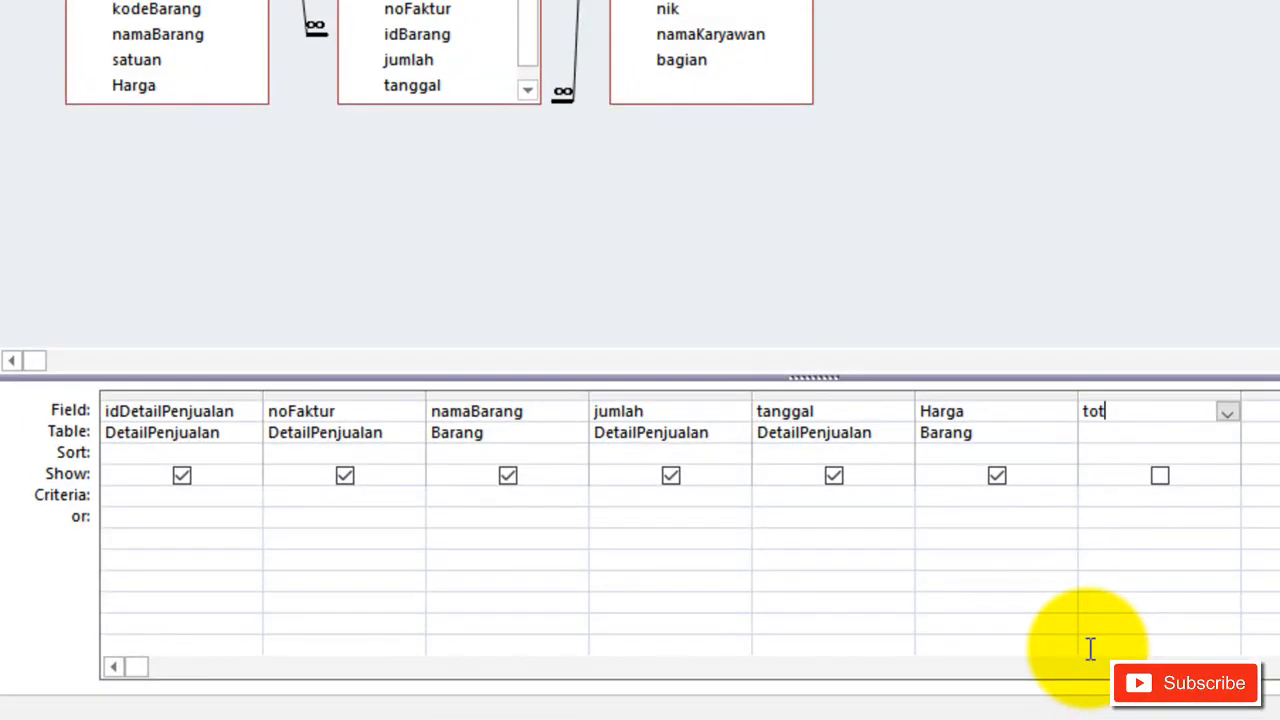
key(BackSpace)
key(BackSpace)
key(BackSpace)
text(al harga :)
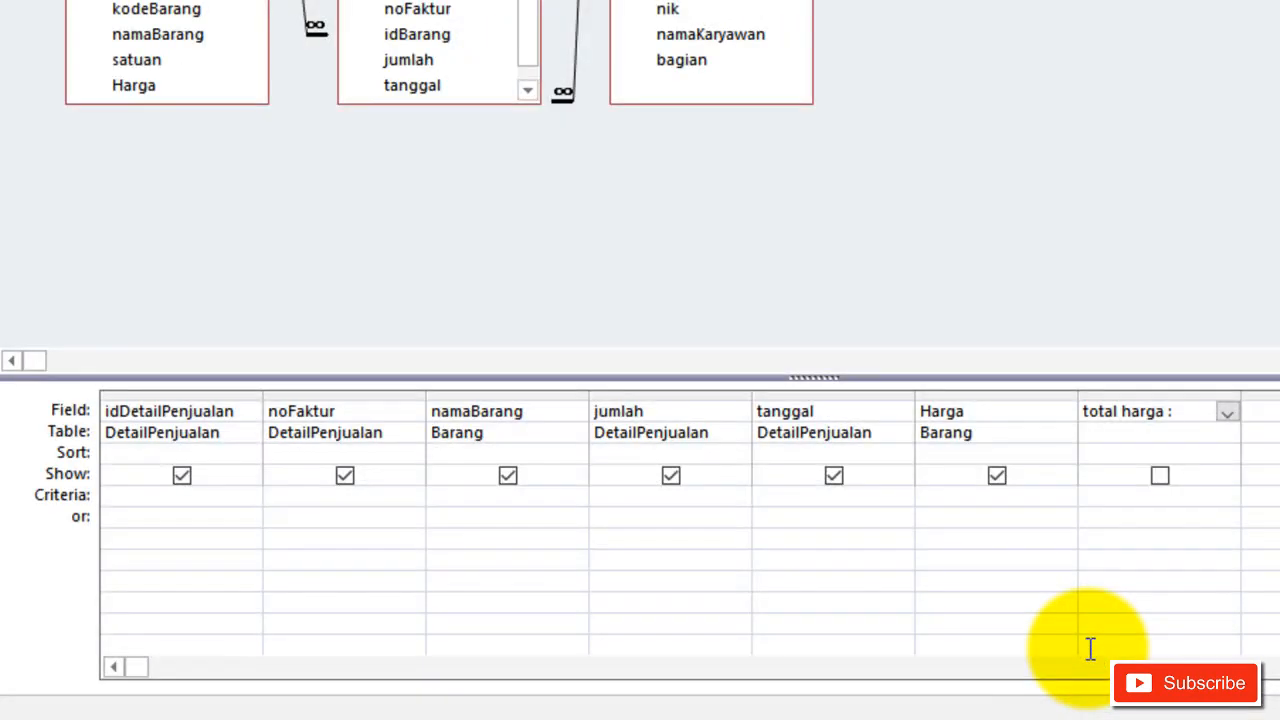
Define total harga as [Barang].[harga]*[DetailPenjualan].[Jumlah] and compare it with the example expression on the slide.
text([Barang)
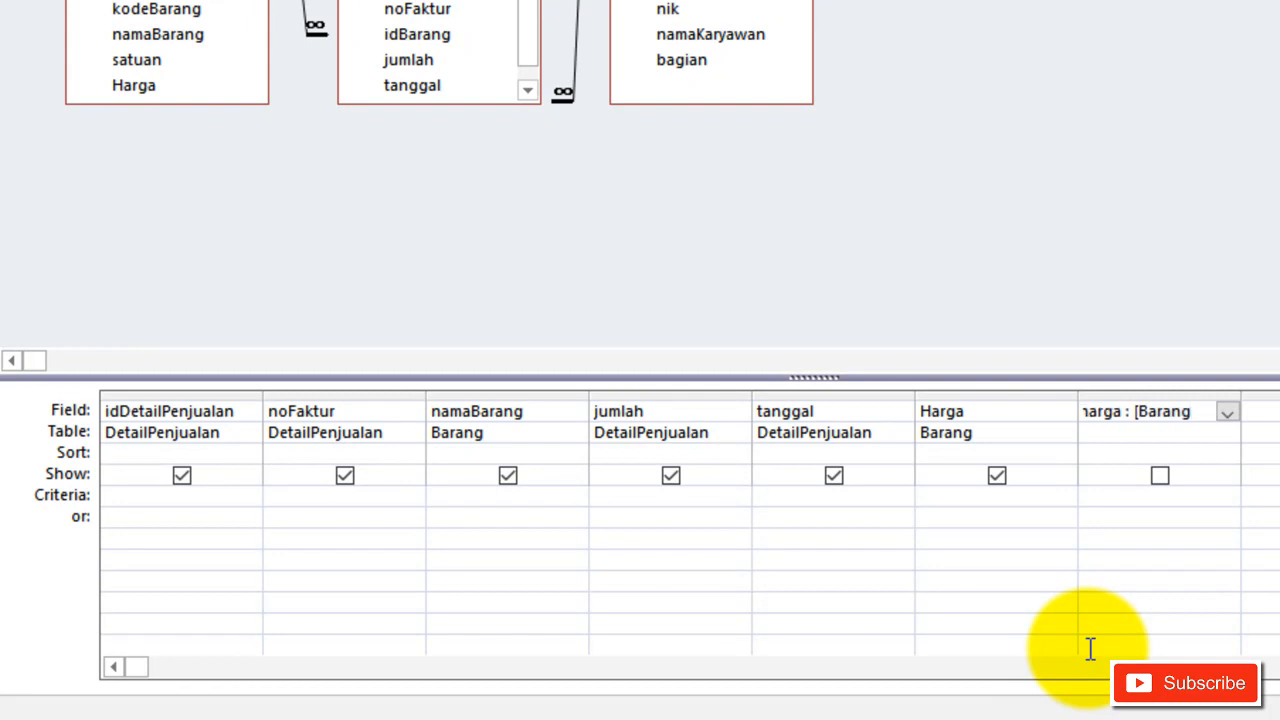
text(].[harga)
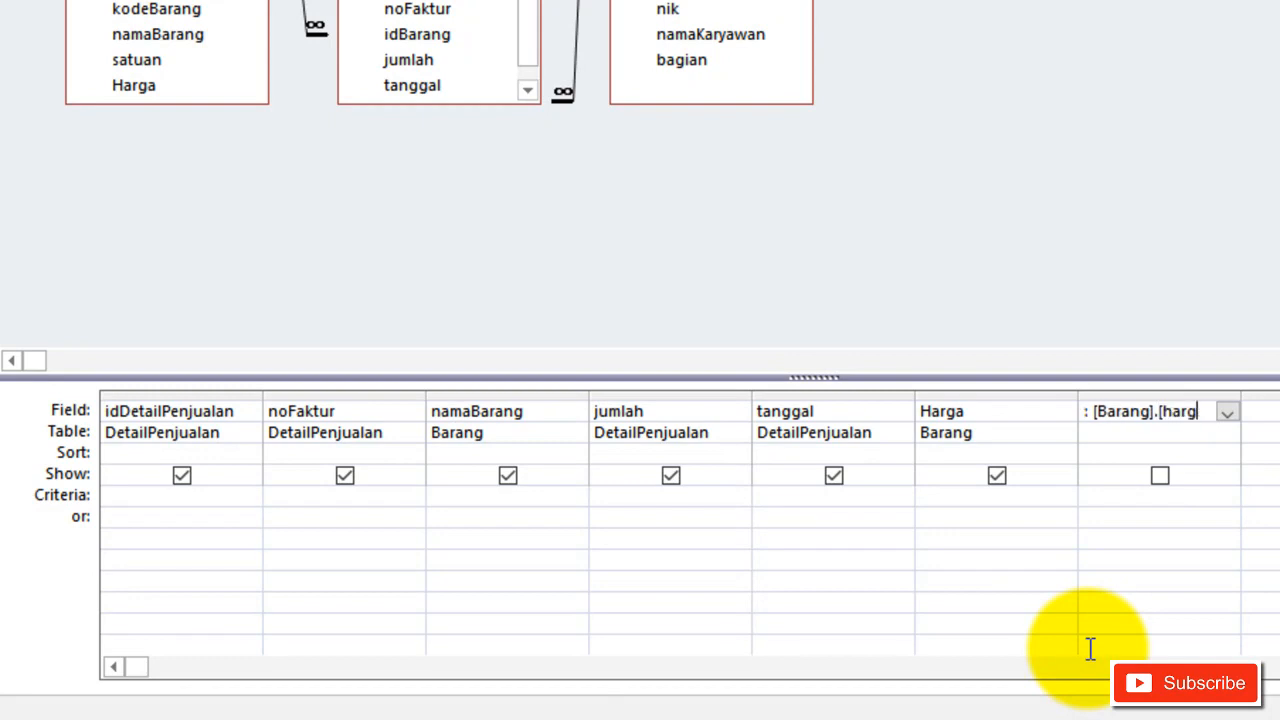
text(])
text(*)
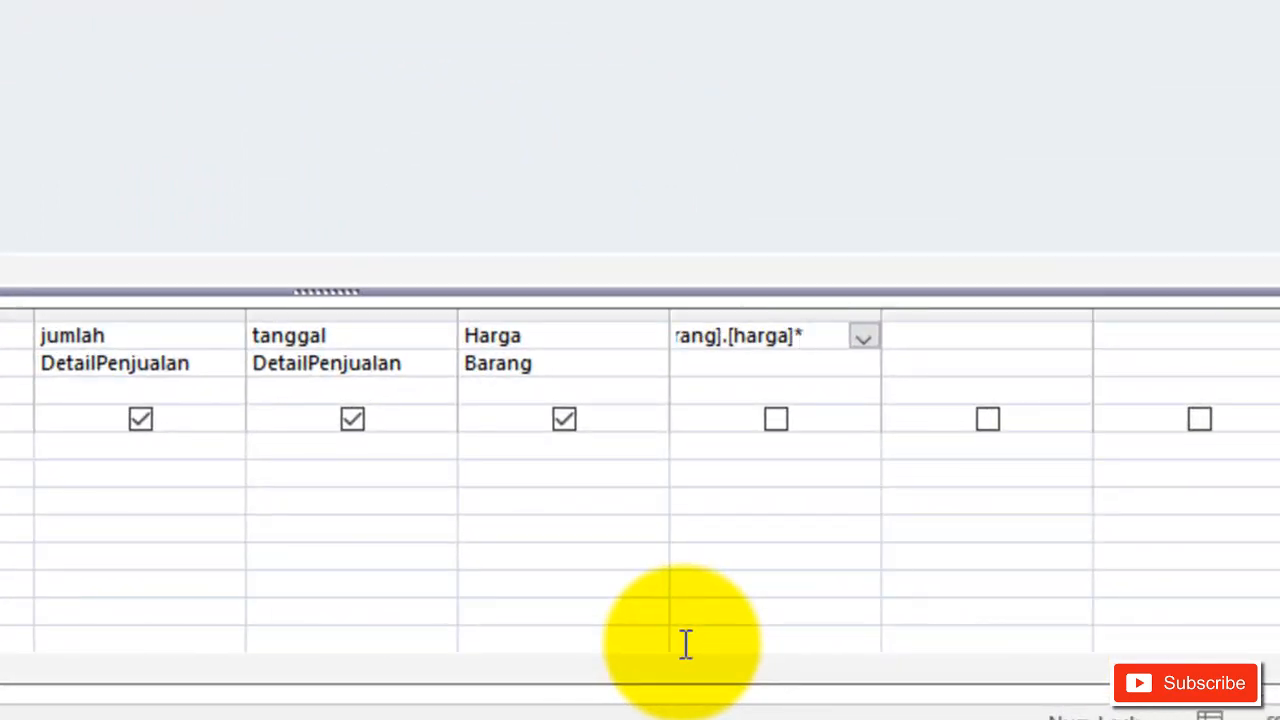
text([Detail)
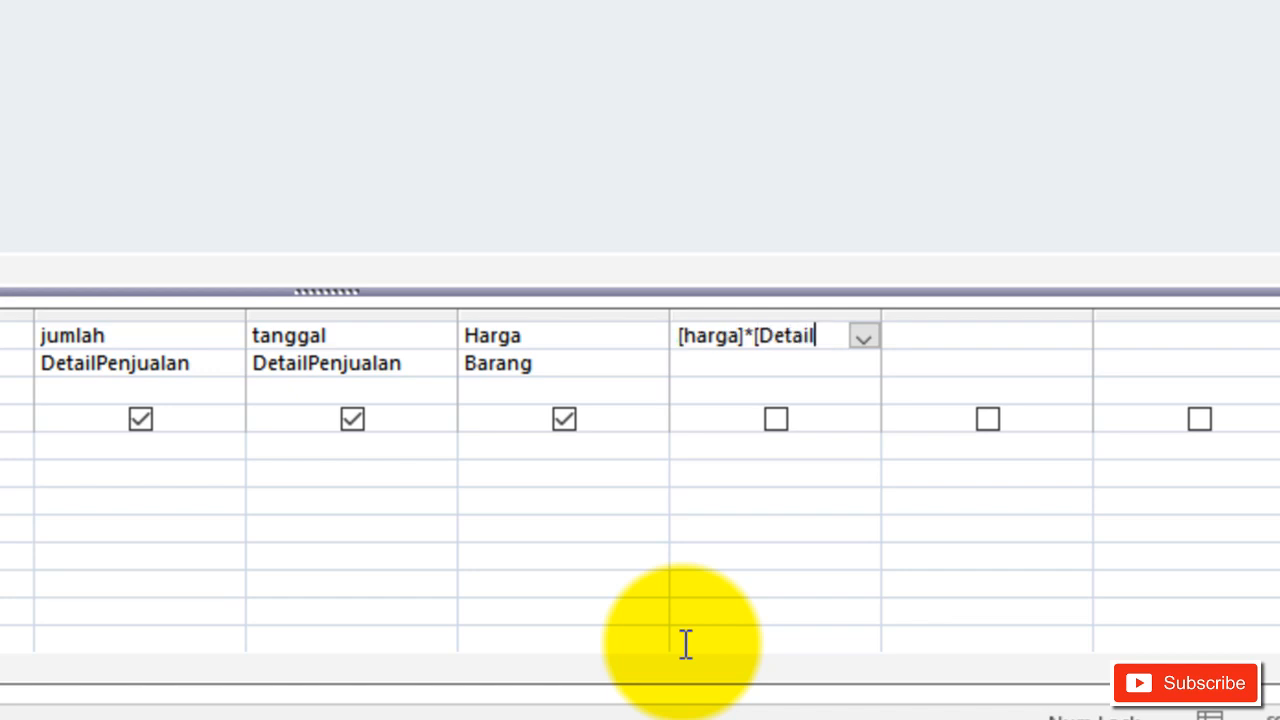
text(Penjua)
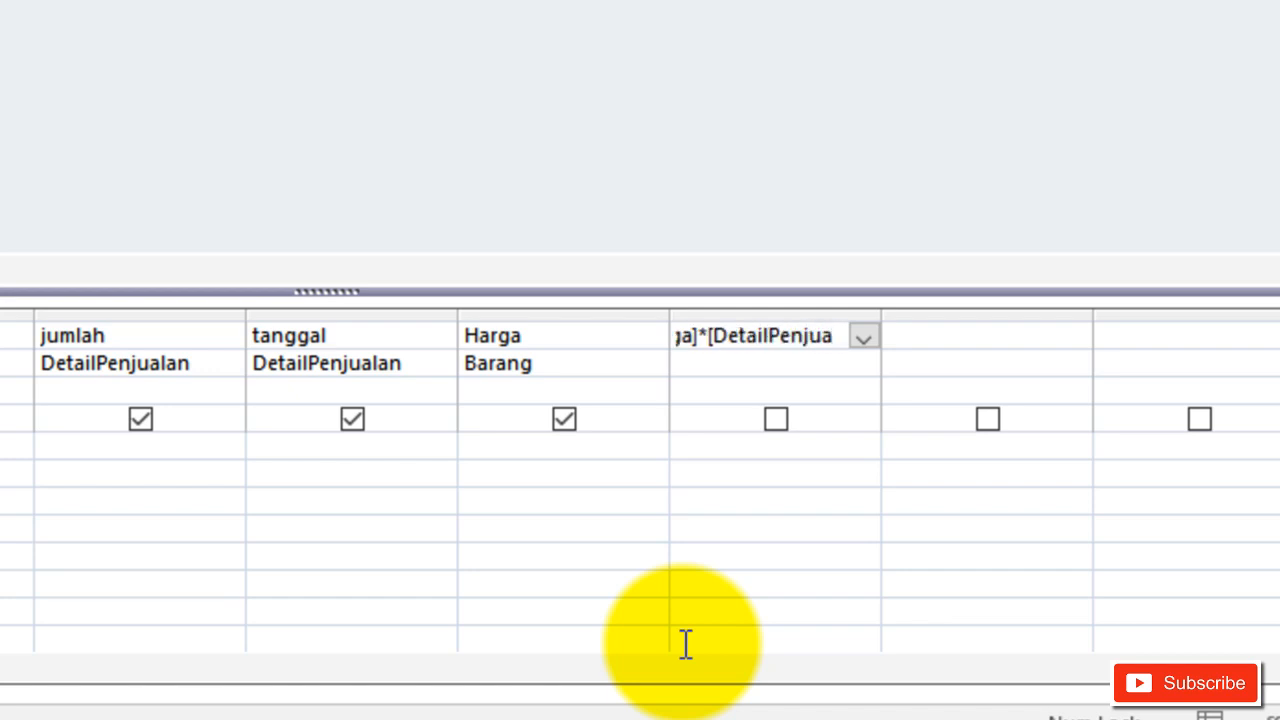
text(lan.)
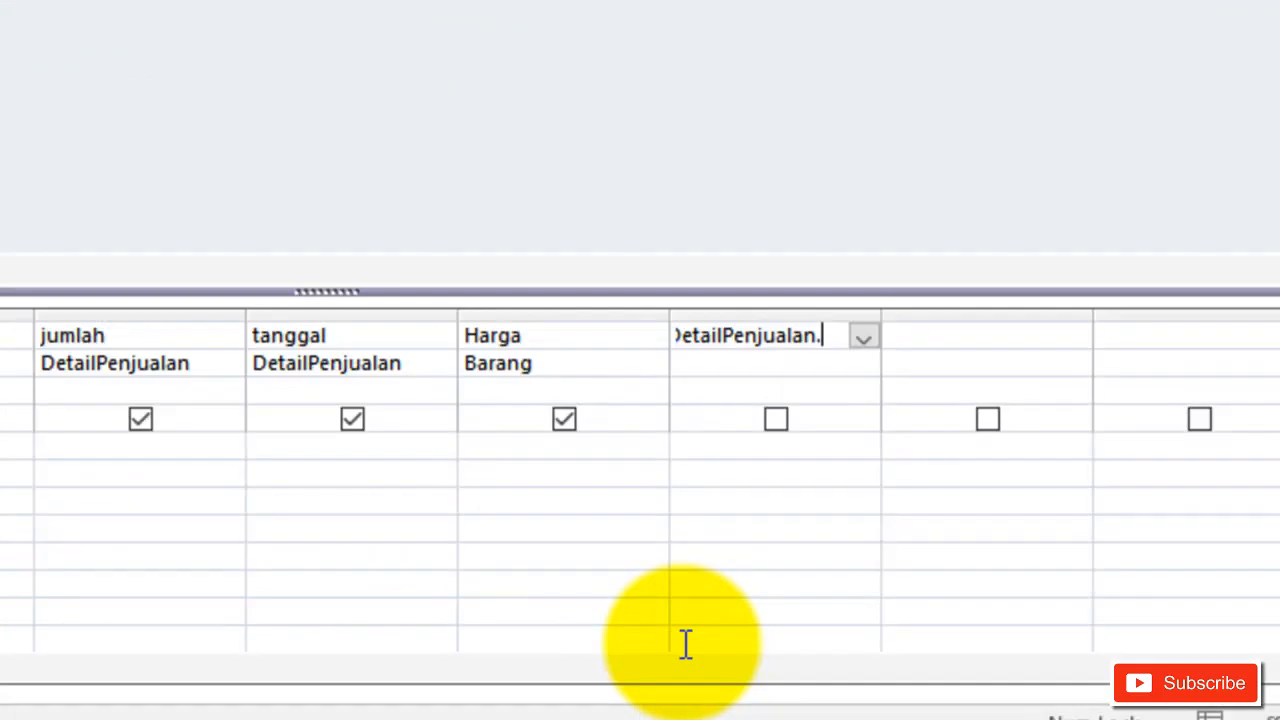
text(].[Jumlah])
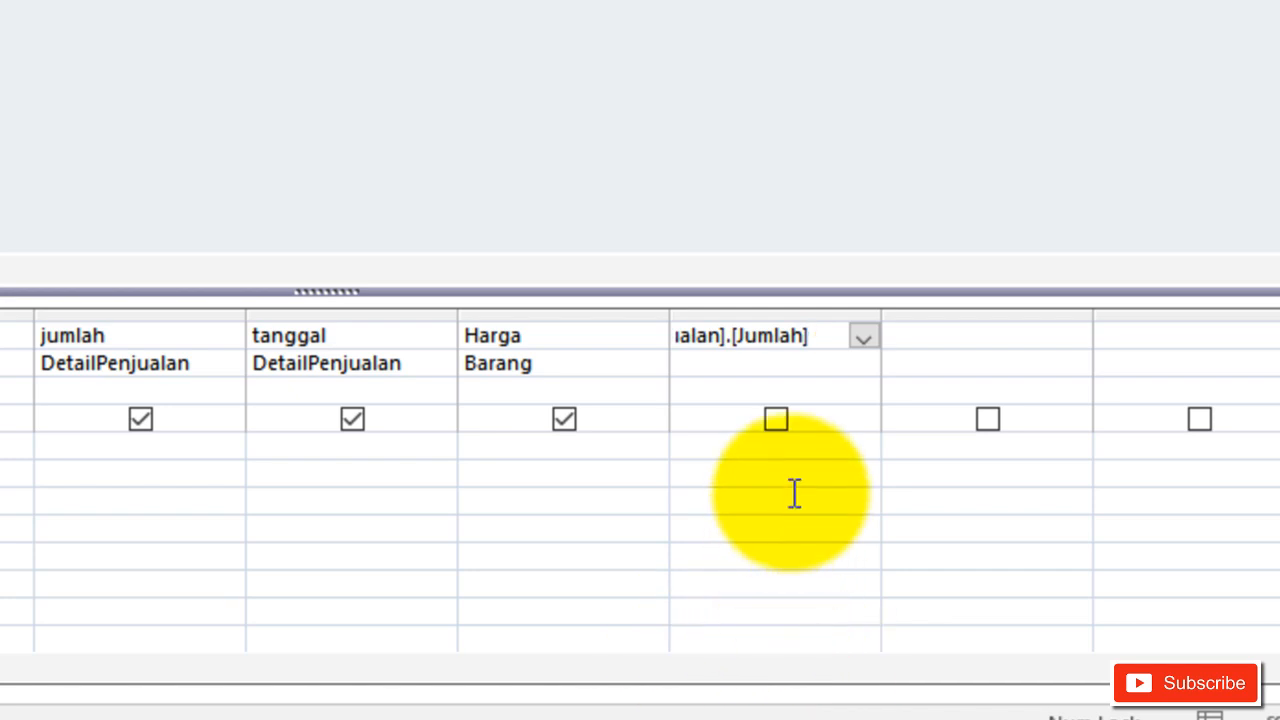
click(805, 465)
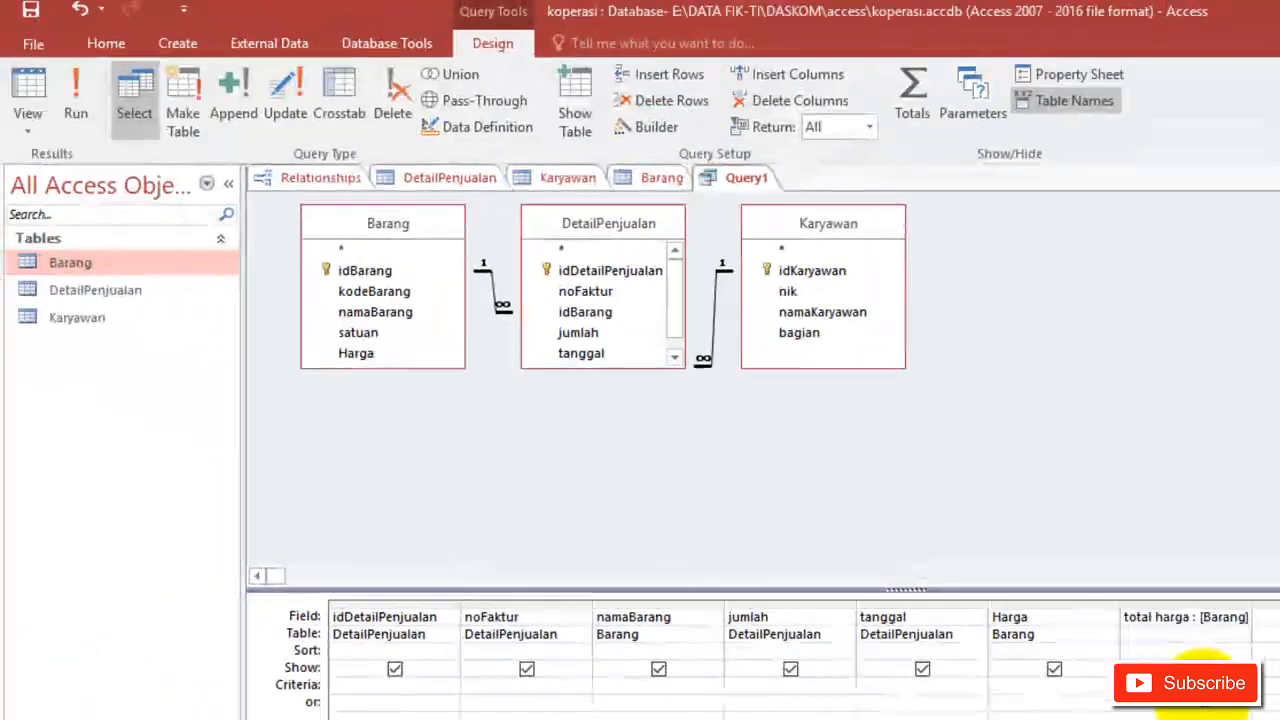
key(alt+Tab)
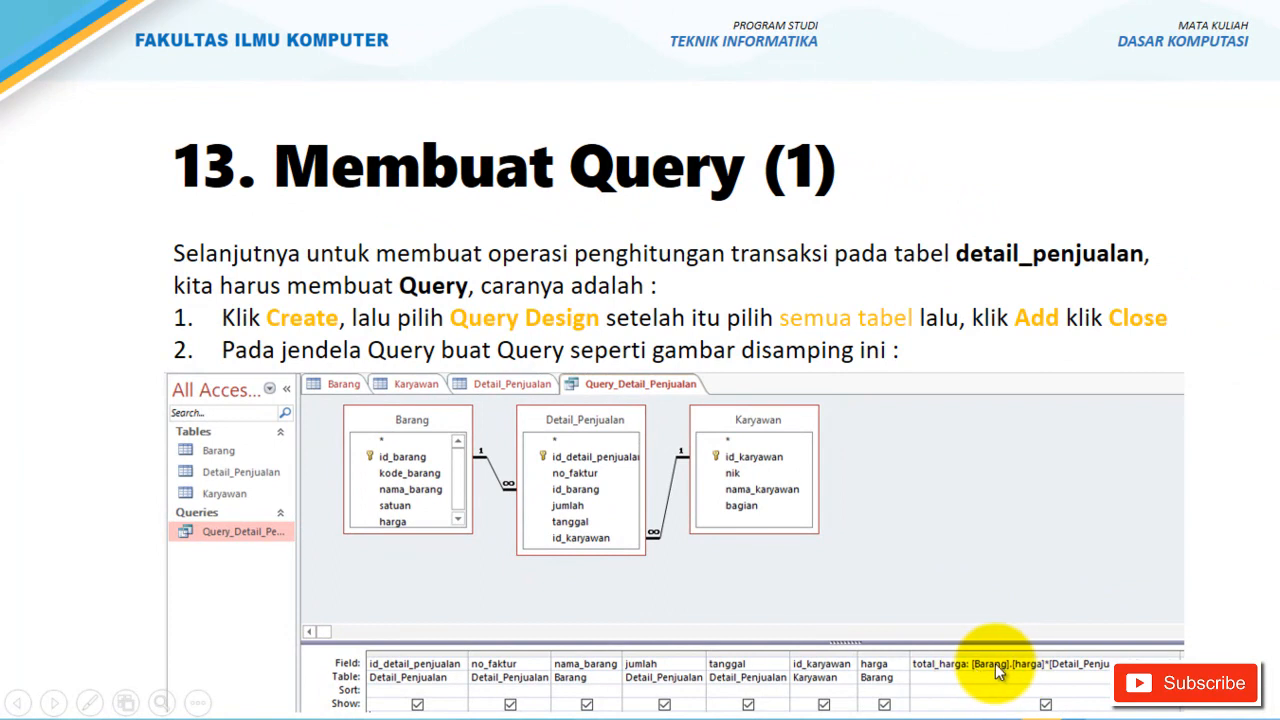
click(1121, 670)
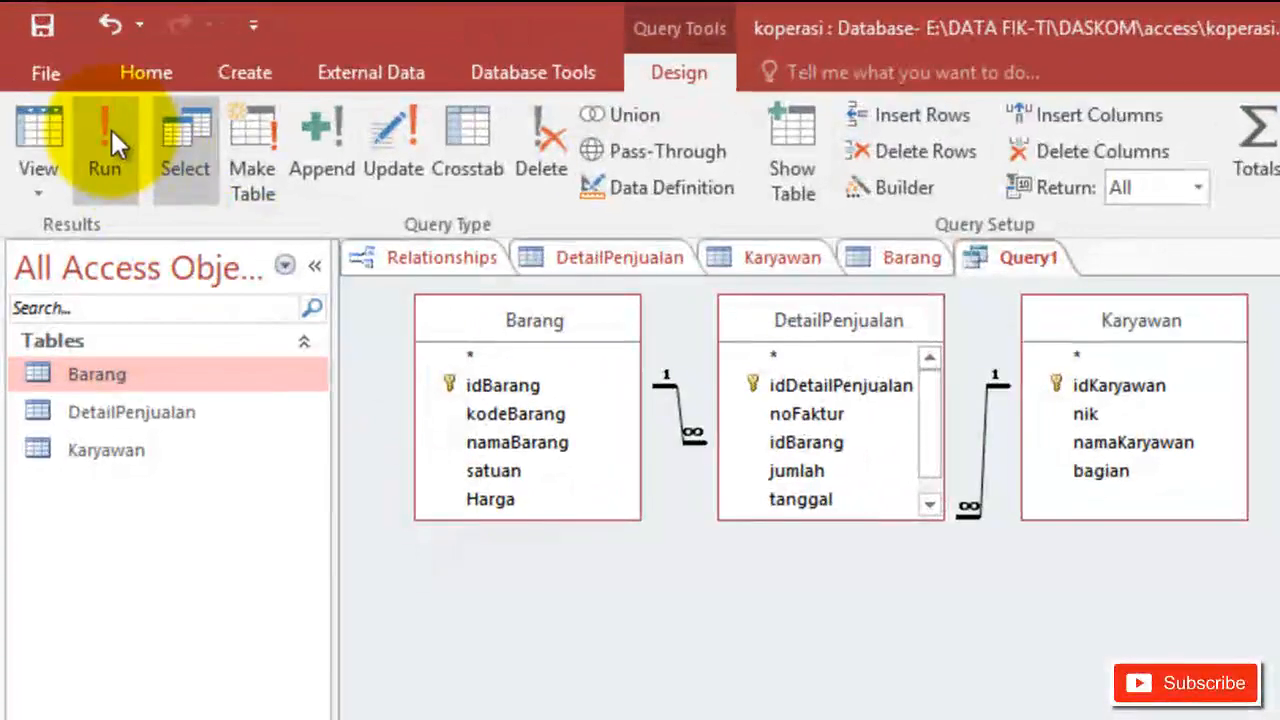
Run the query and check the first record's total harga against its jumlah and Harga values.
click(106, 135)
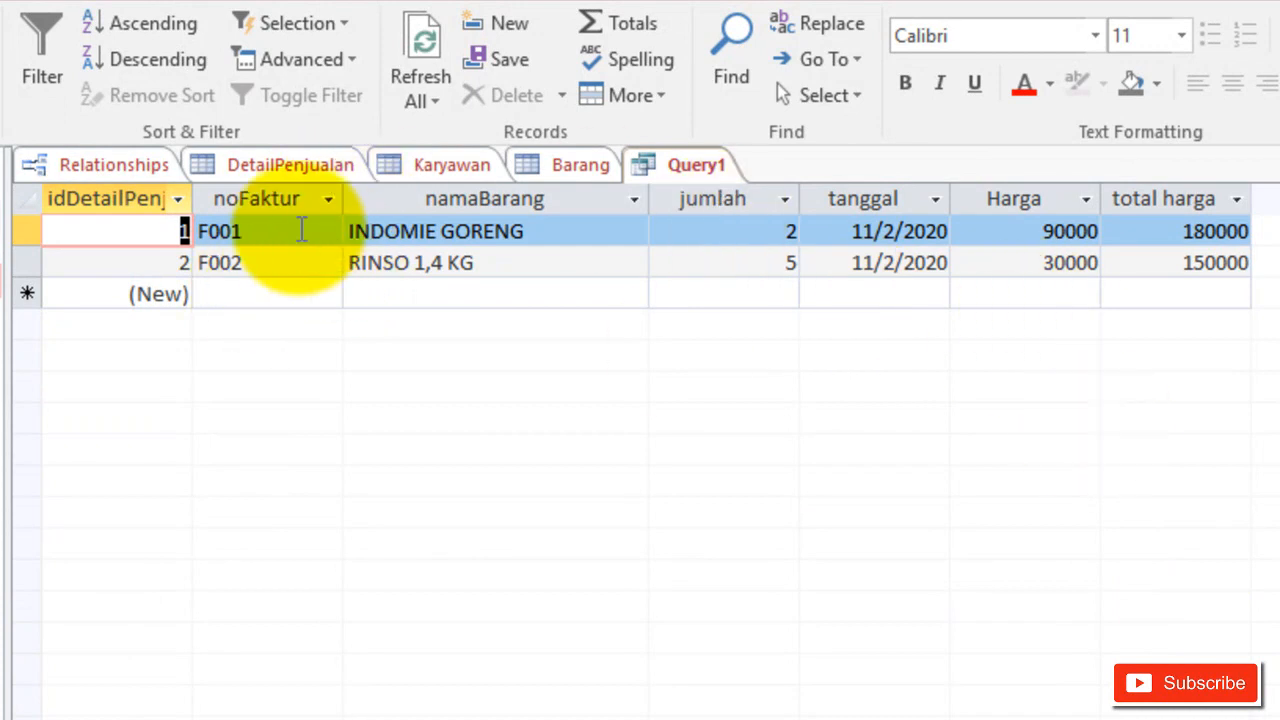
click(303, 230)
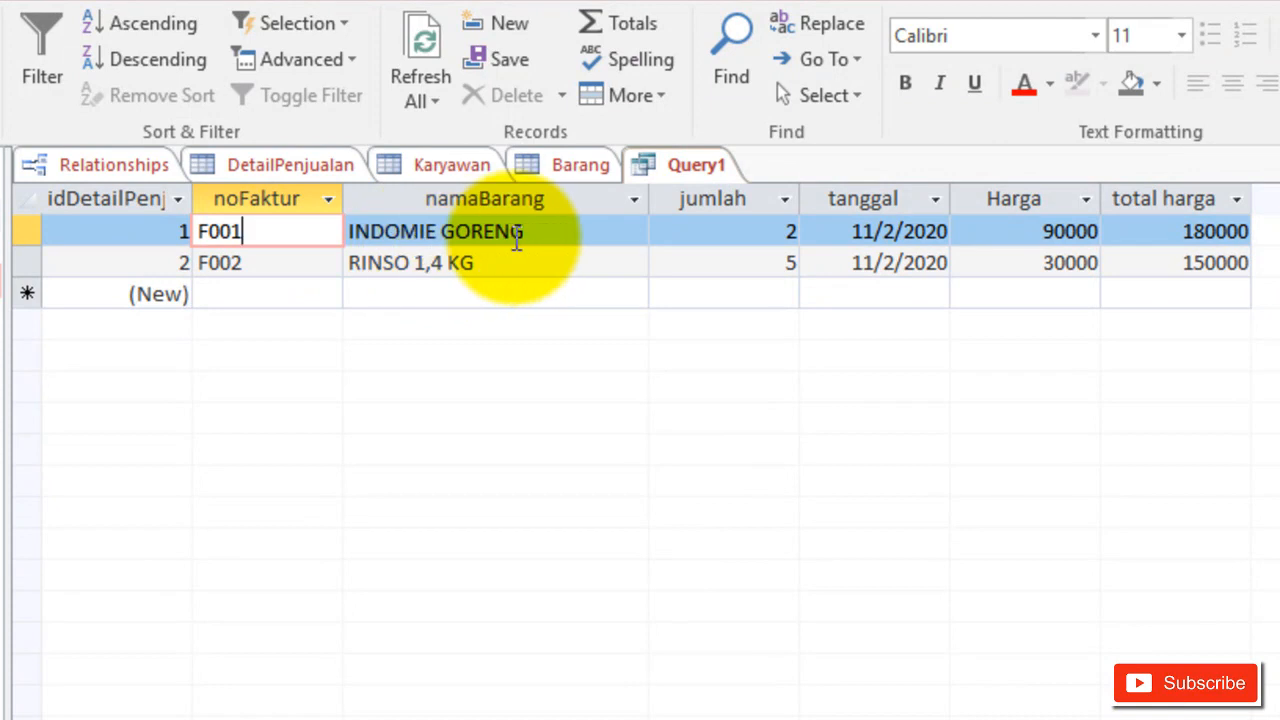
click(514, 232)
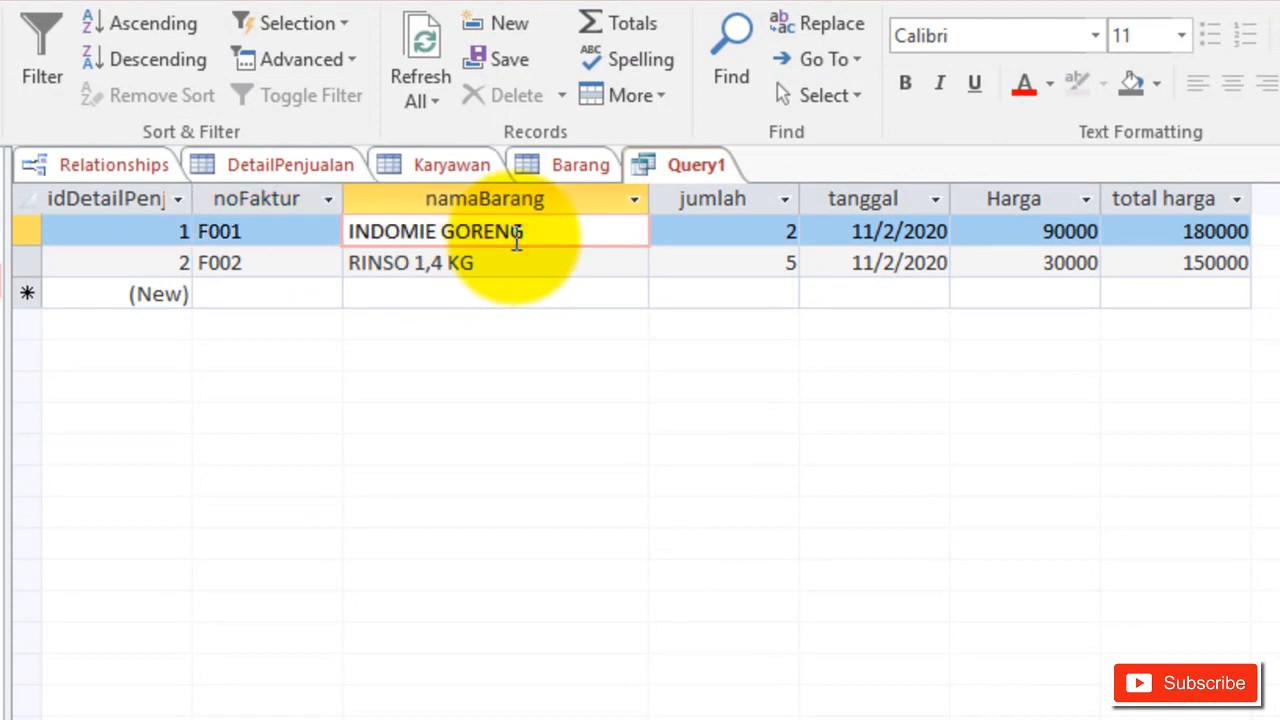
click(780, 231)
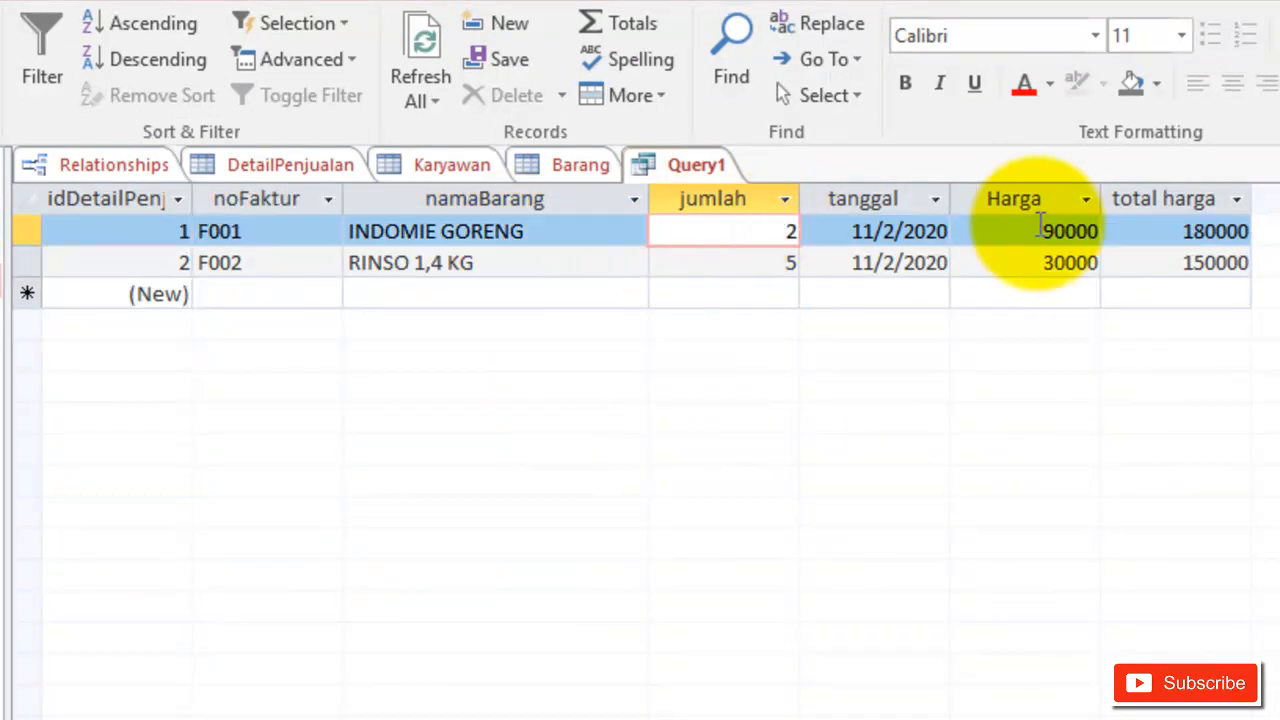
click(1078, 230)
click(1192, 232)
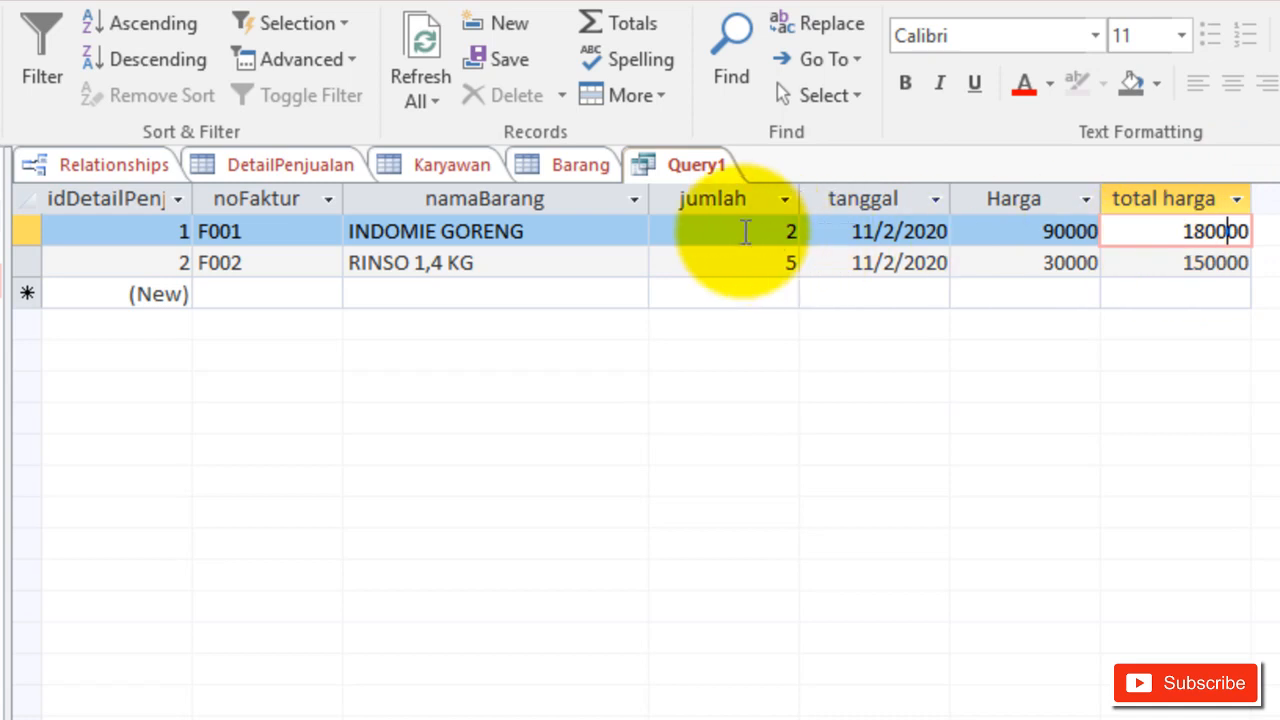
click(745, 231)
click(1050, 231)
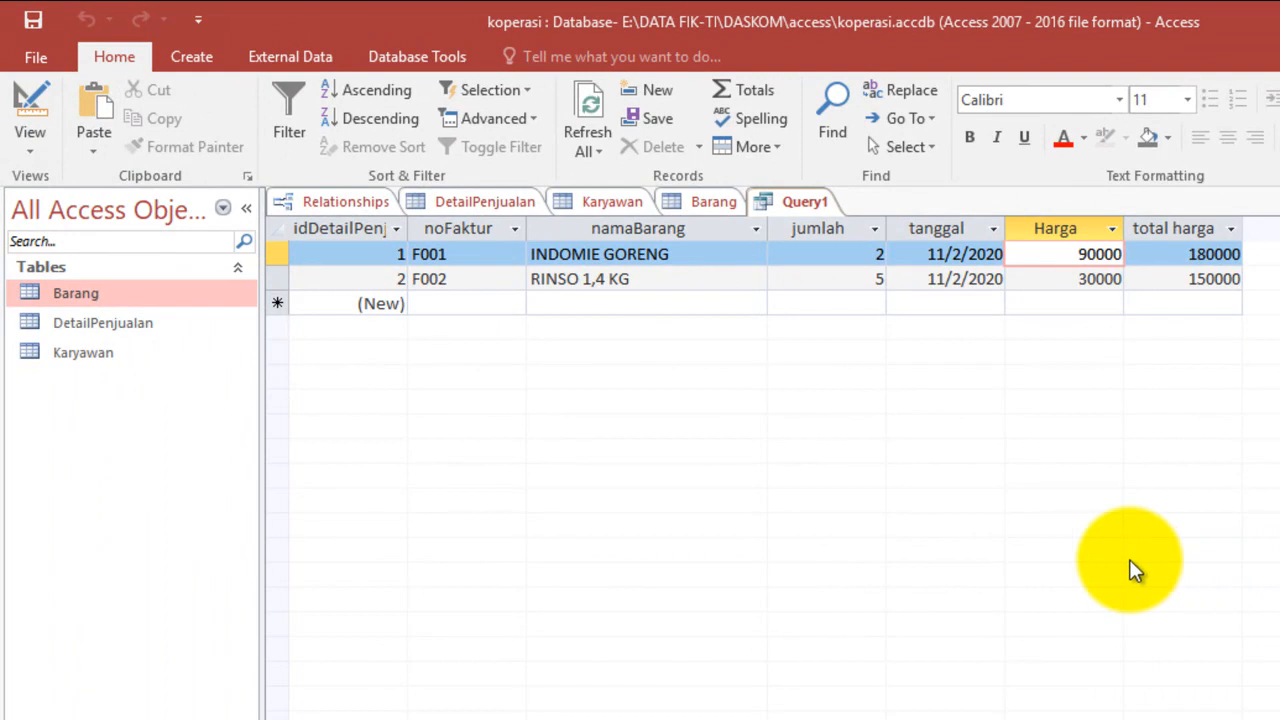
Save the query under the name Query_Detail_Penjualan.
key(ctrl+s)
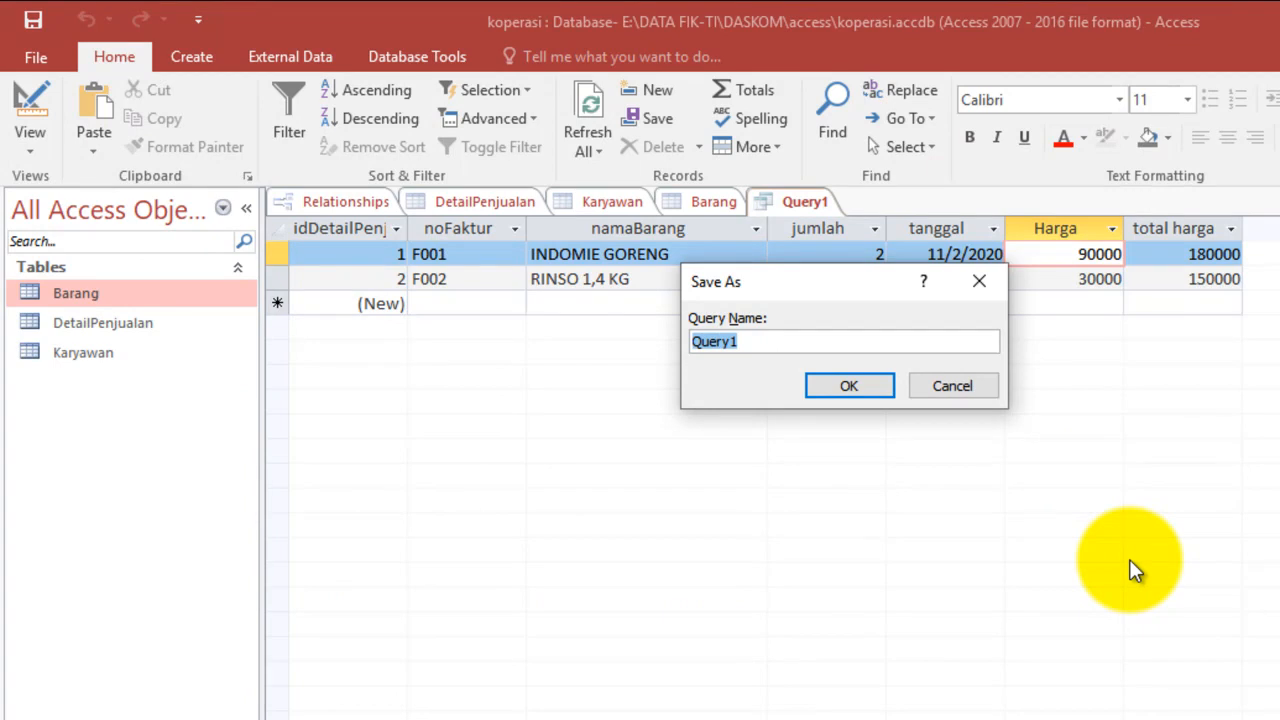
key(End)
key(BackSpace)
text(_Deta)
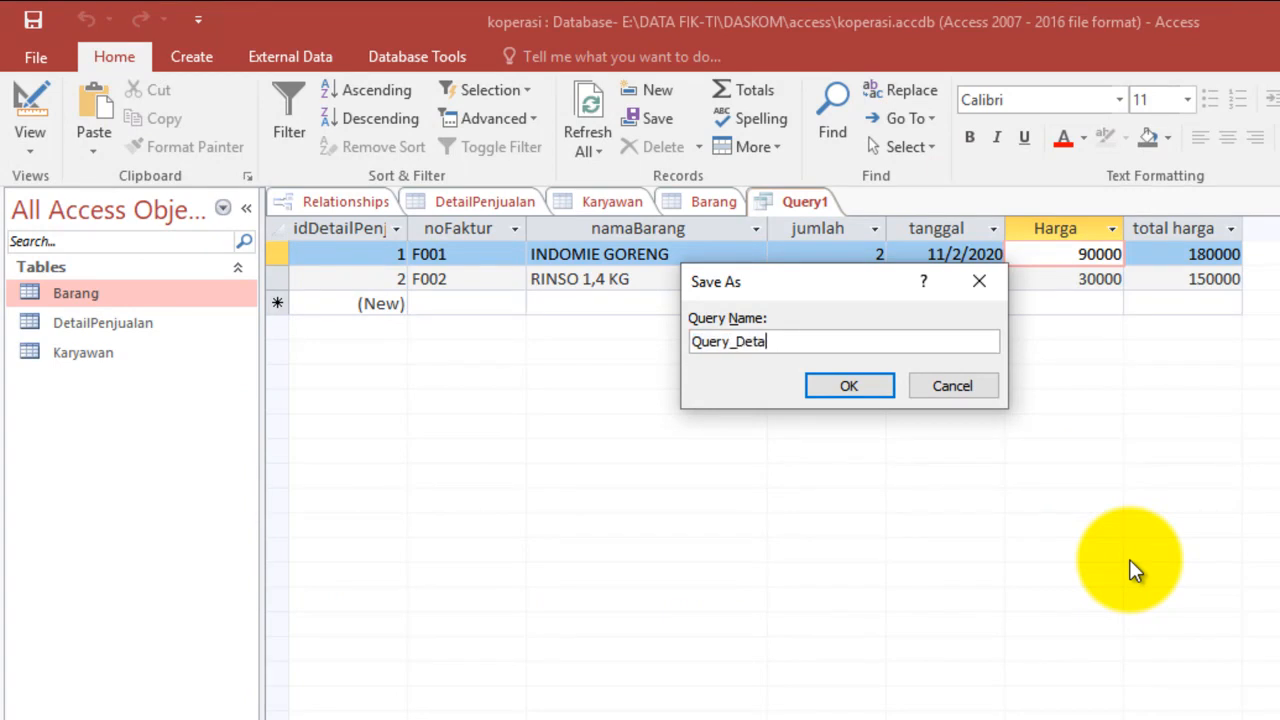
text(il_Penjualan)
key(Return)
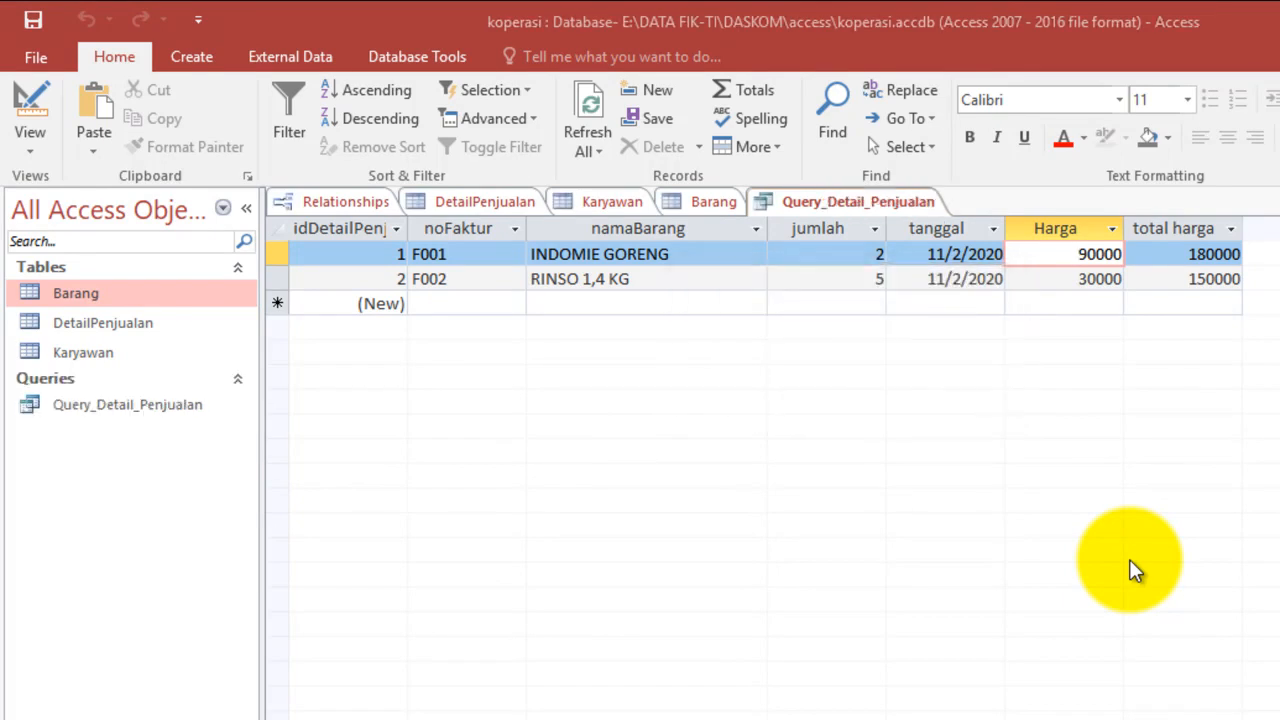
key(alt+Tab)
key(Right)
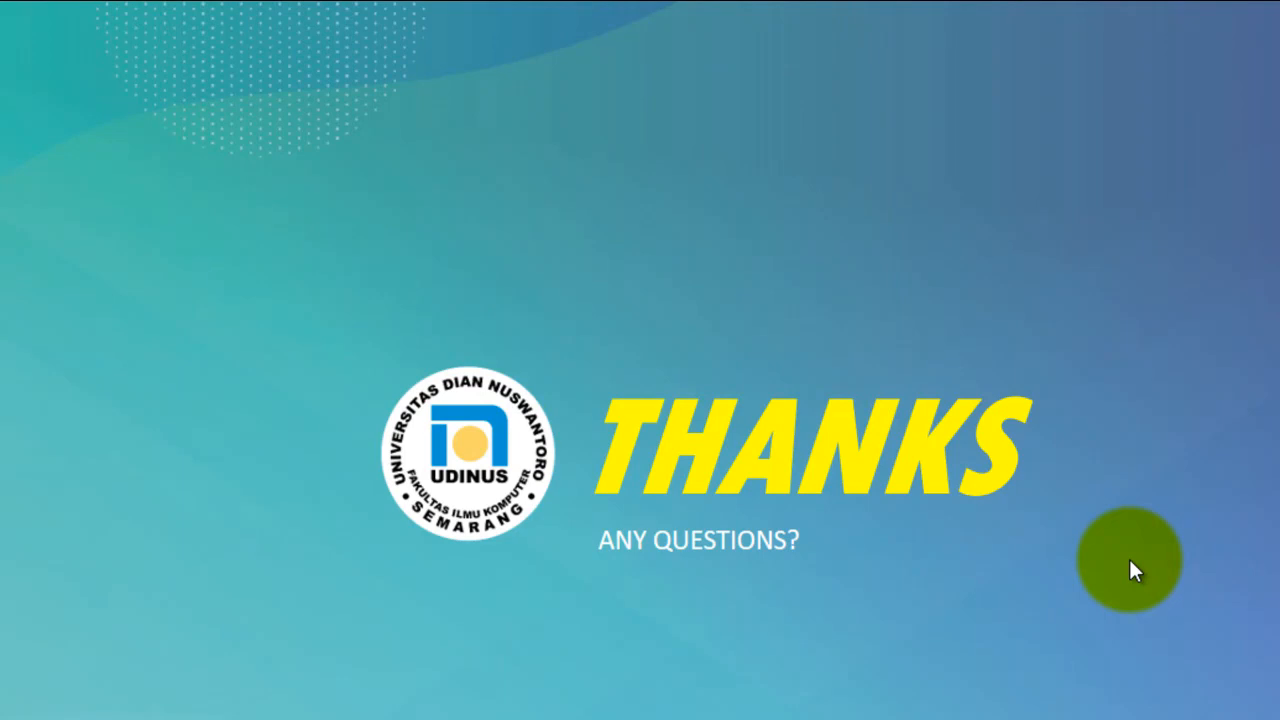